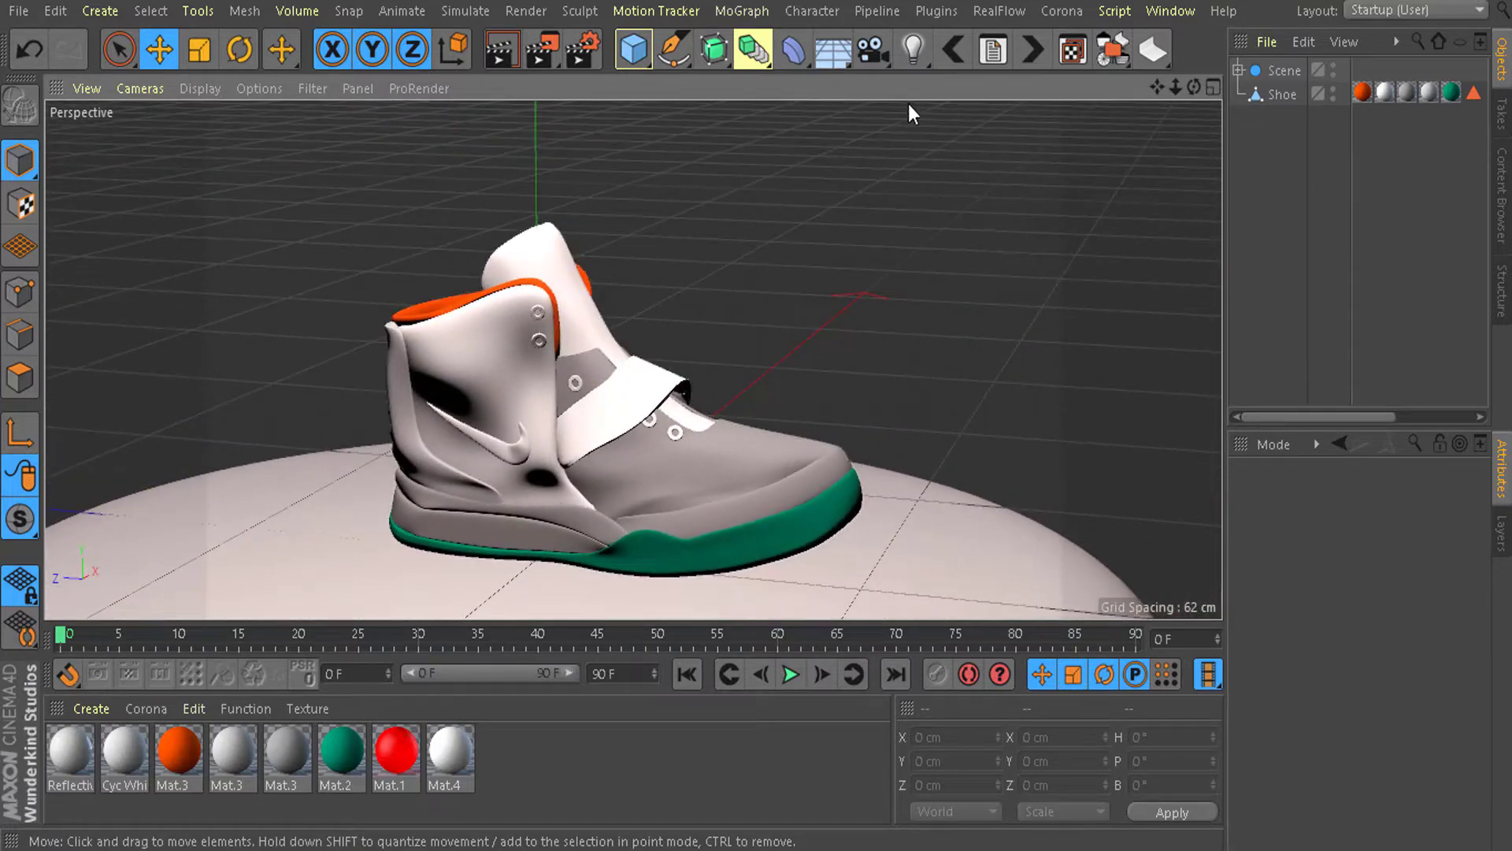
Add a camera to the scene and shorten its focus distance to about 366 cm
{"action": "left_click_drag", "start_coordinate": [866, 53], "coordinate": [958, 91]}
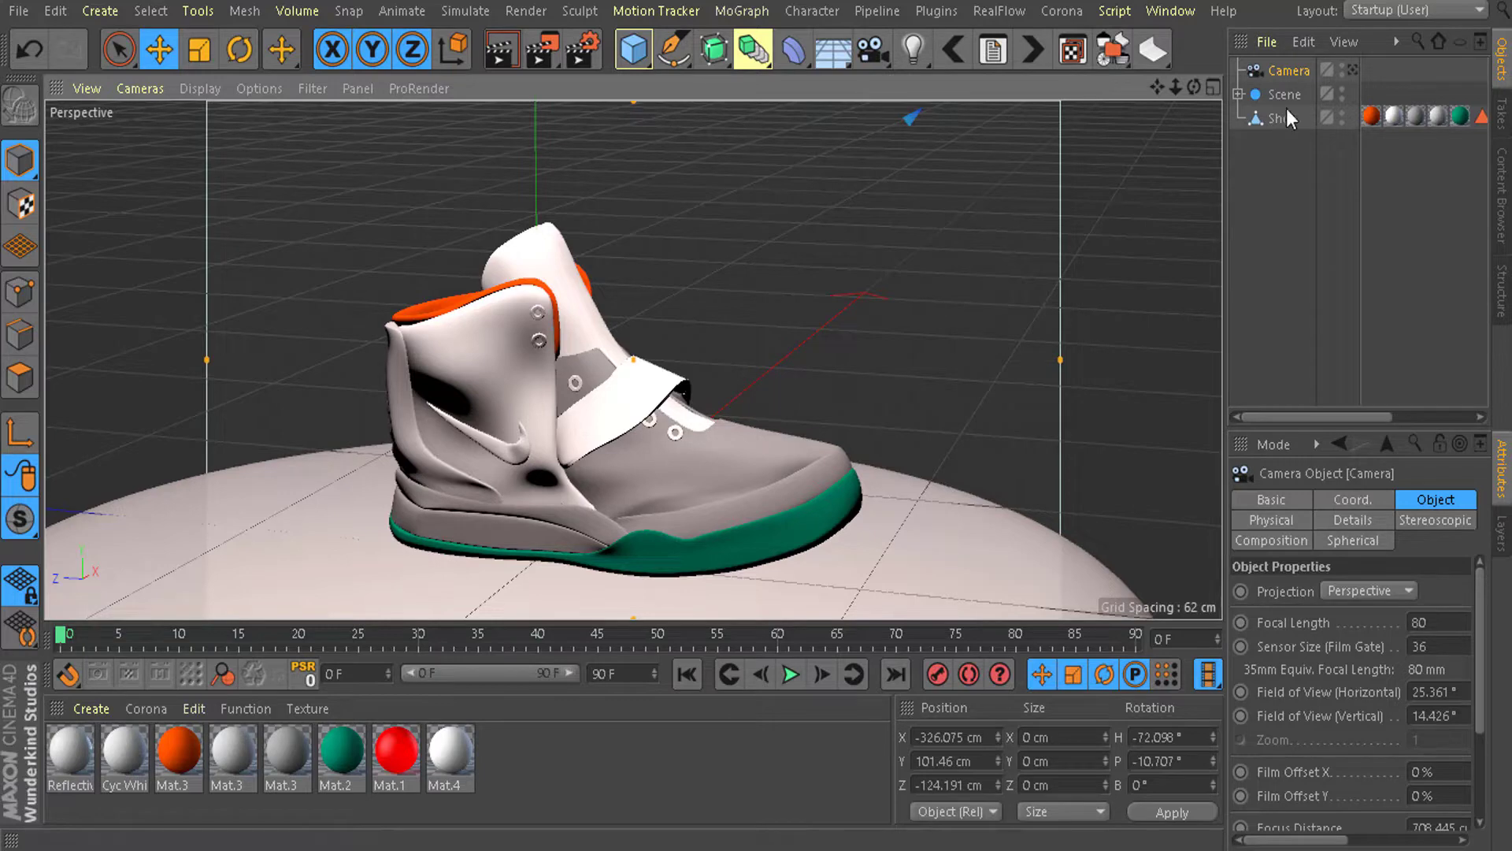
{"action": "left_click_drag", "start_coordinate": [919, 336], "coordinate": [536, 385], "text": "alt"}
{"action": "scroll", "coordinate": [541, 389], "scroll_direction": "down", "scroll_amount": 10}
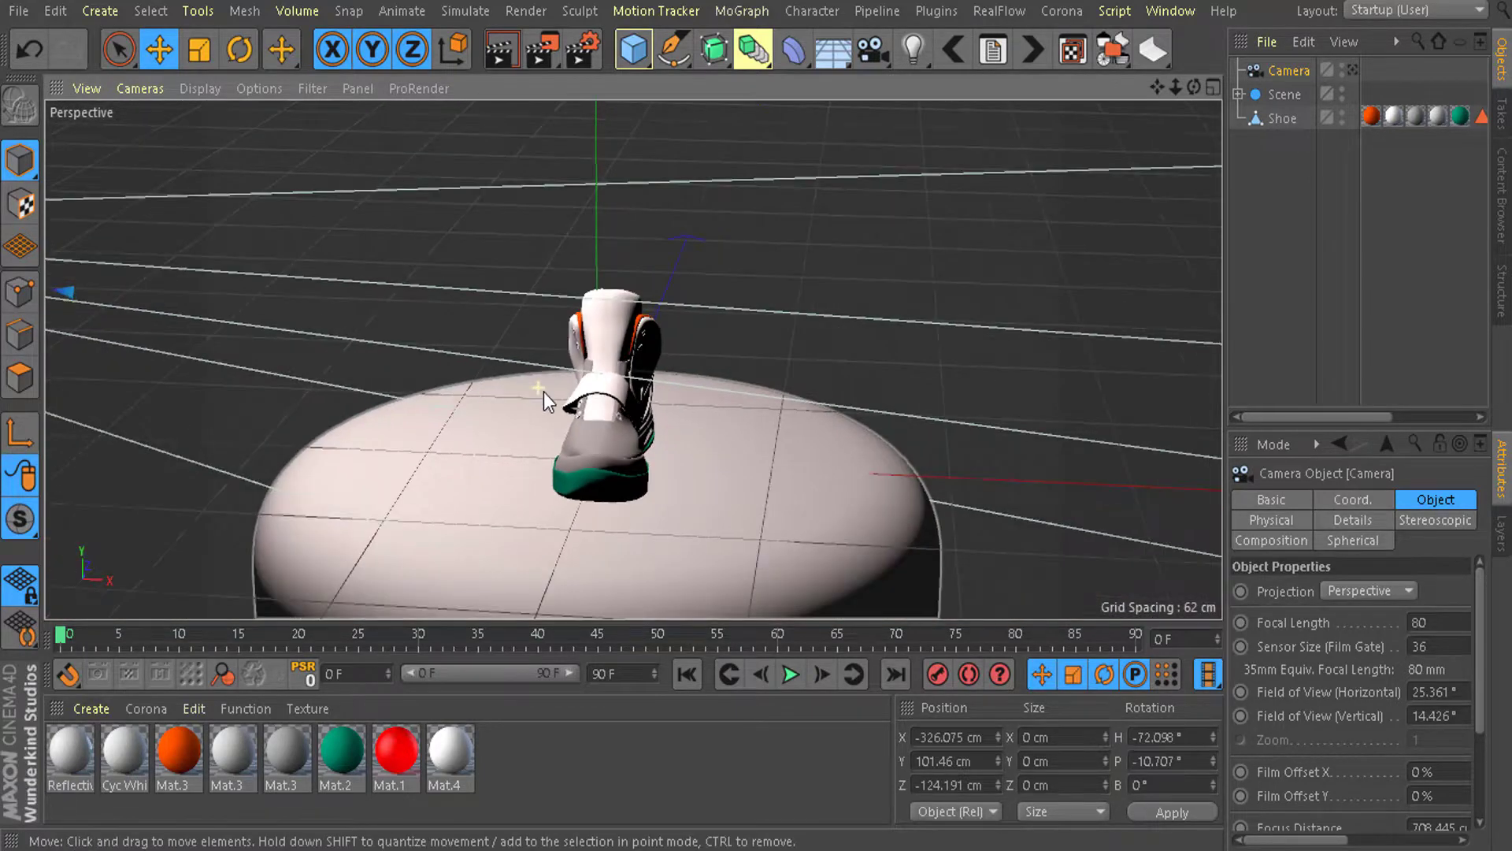
{"action": "left_click_drag", "start_coordinate": [481, 448], "coordinate": [656, 453], "text": "alt"}
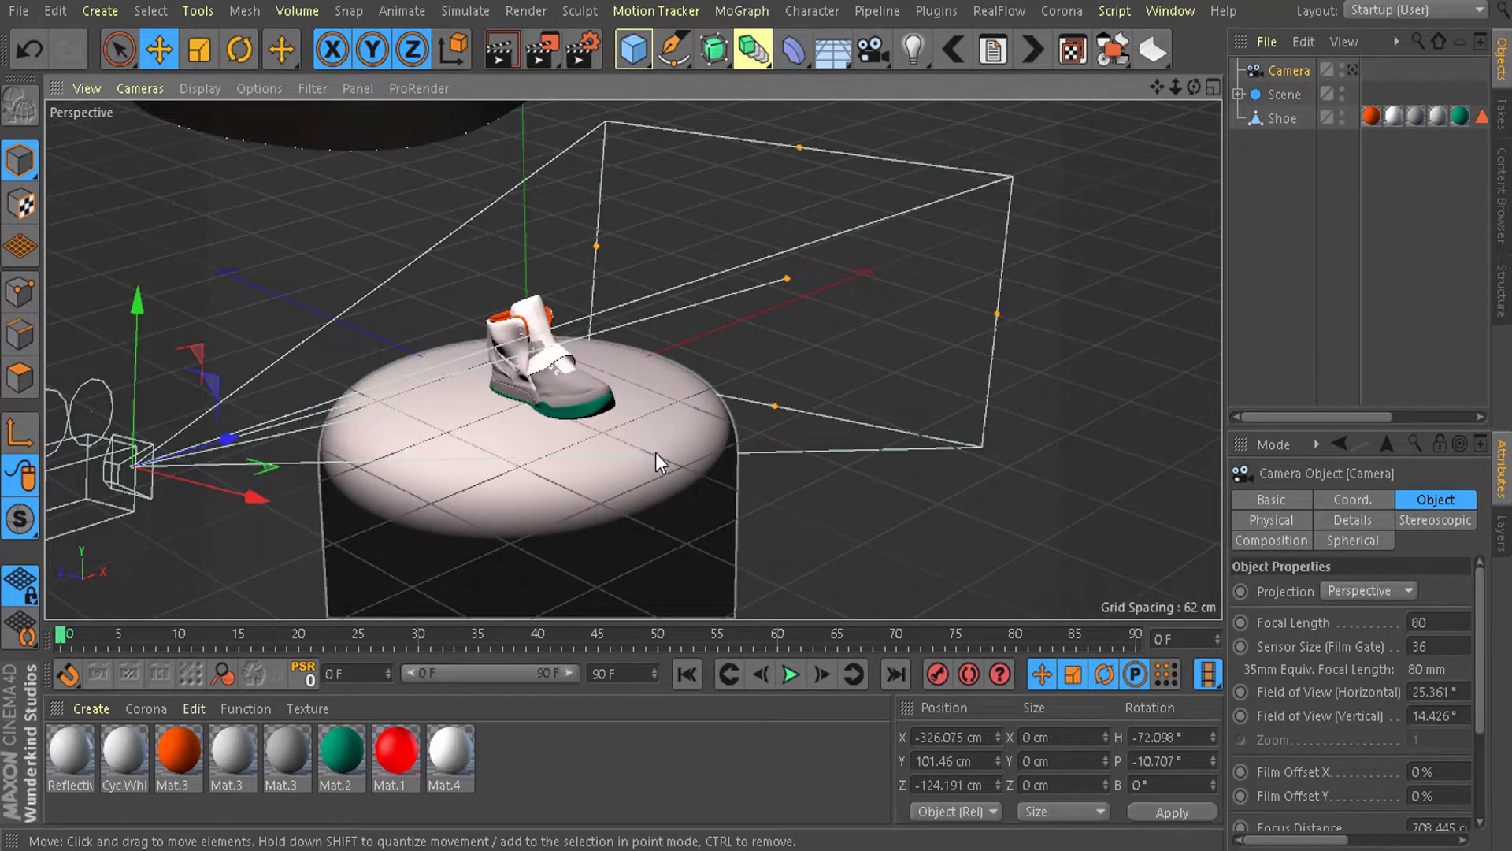
{"action": "left_click_drag", "start_coordinate": [786, 288], "coordinate": [400, 385]}
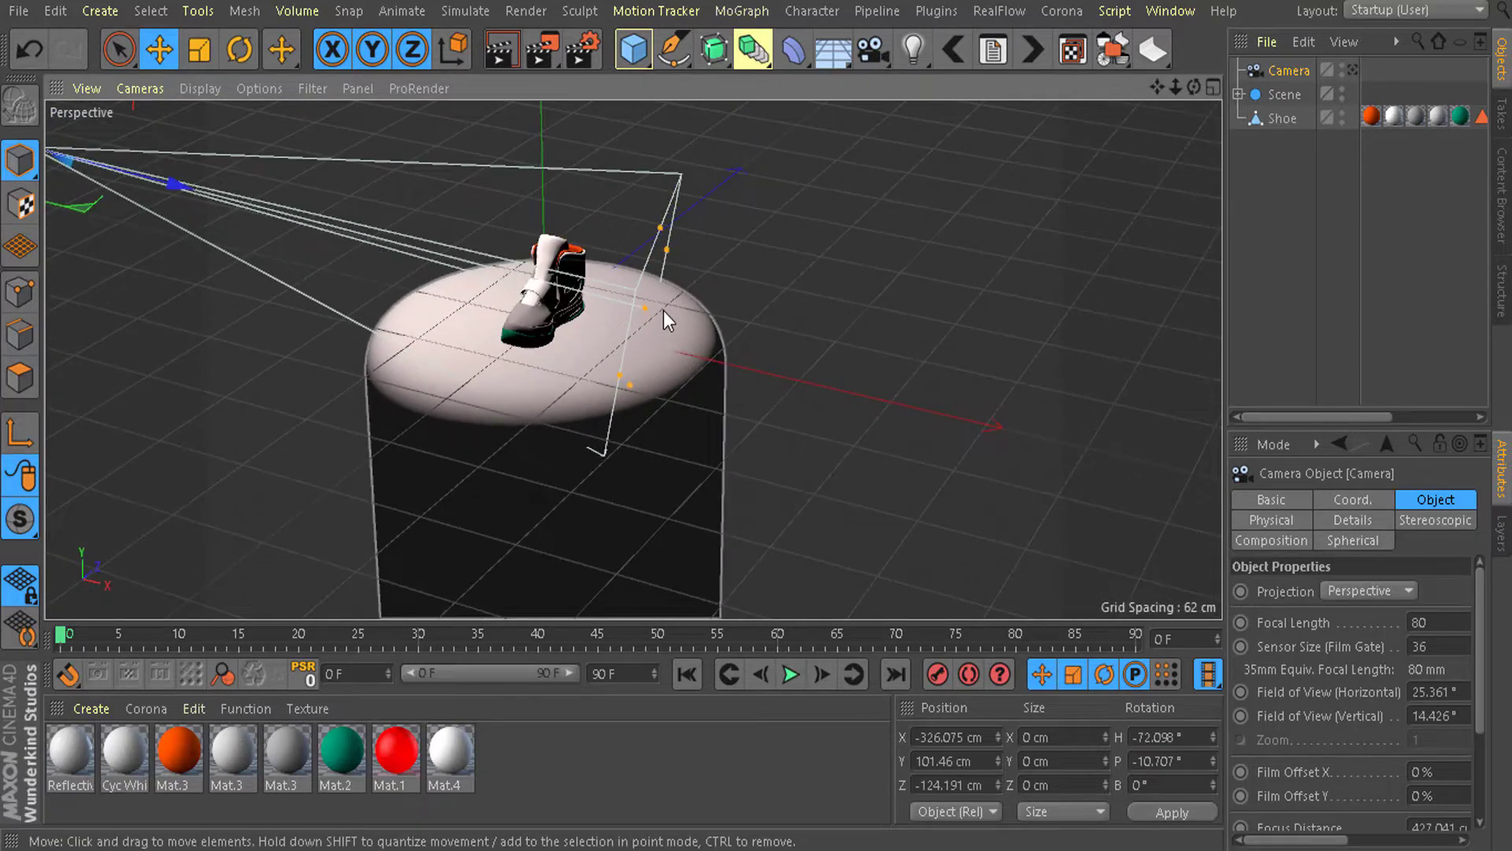
{"action": "left_click_drag", "start_coordinate": [652, 305], "coordinate": [1023, 249]}
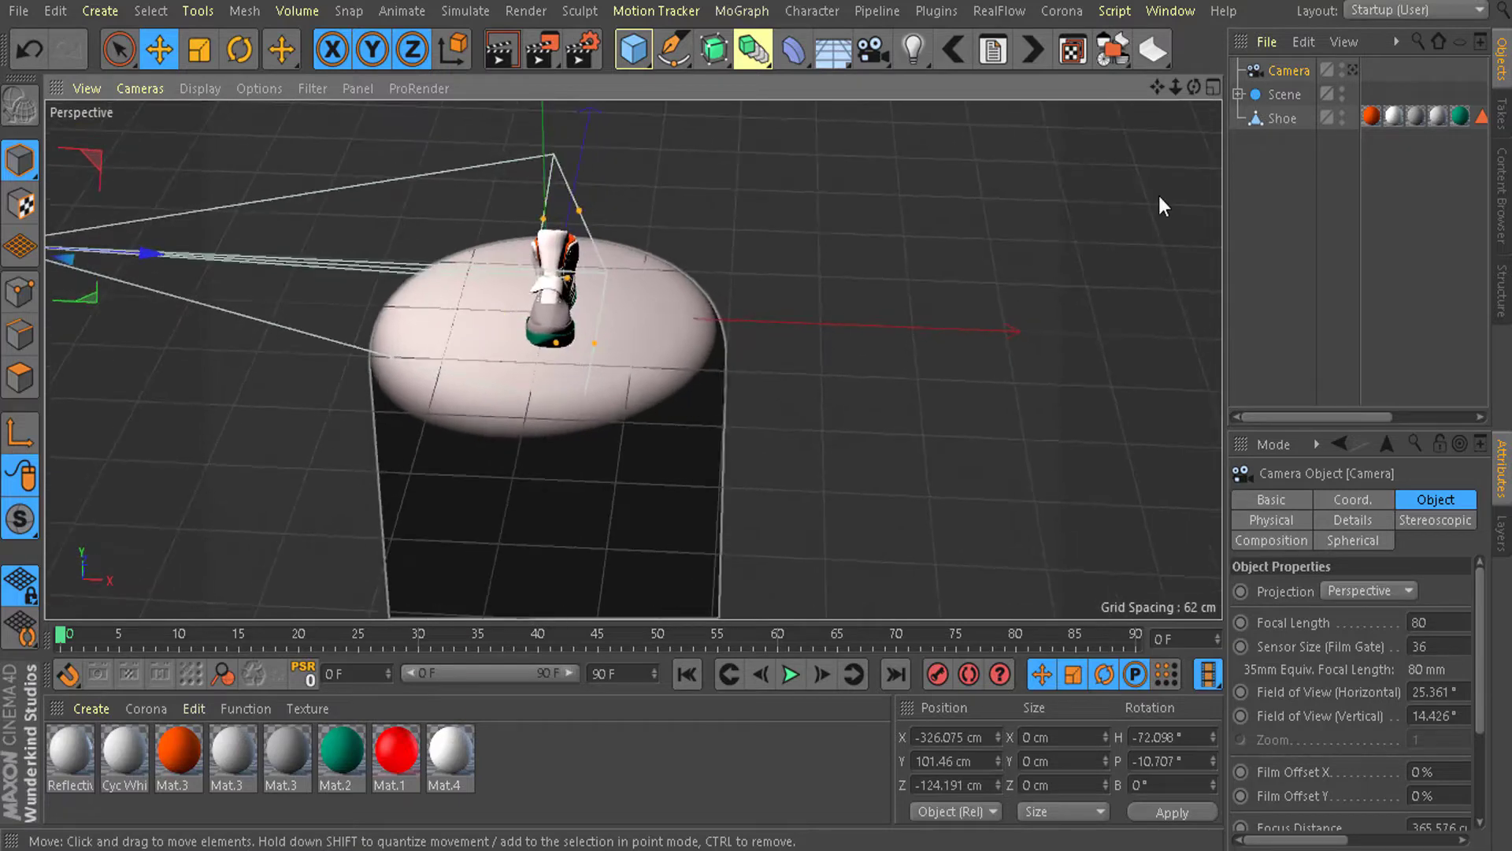
View the scene through the new camera
{"action": "left_click", "coordinate": [1359, 68]}
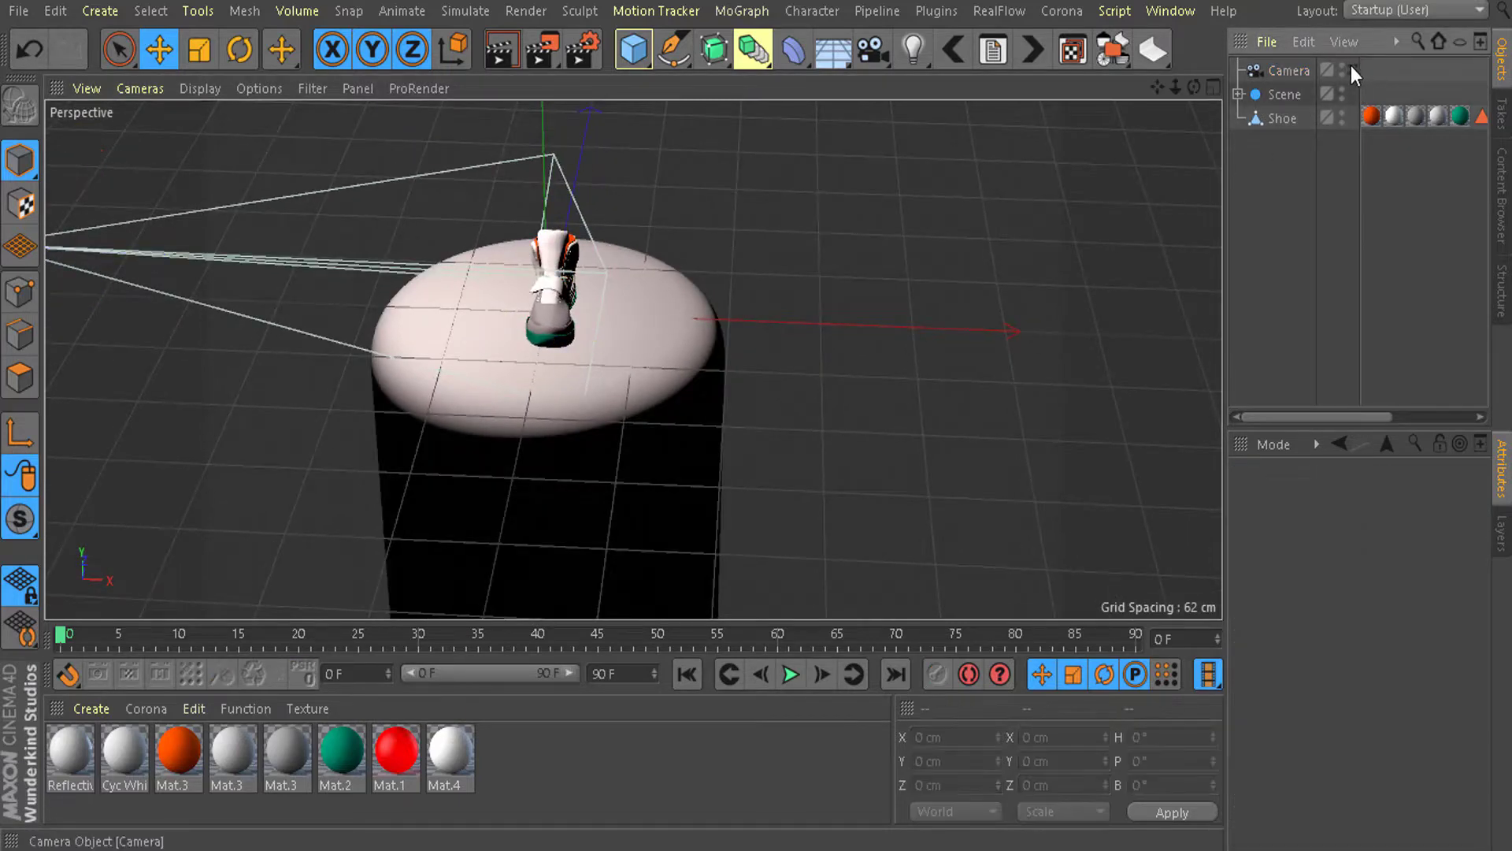
{"action": "left_click", "coordinate": [1351, 67]}
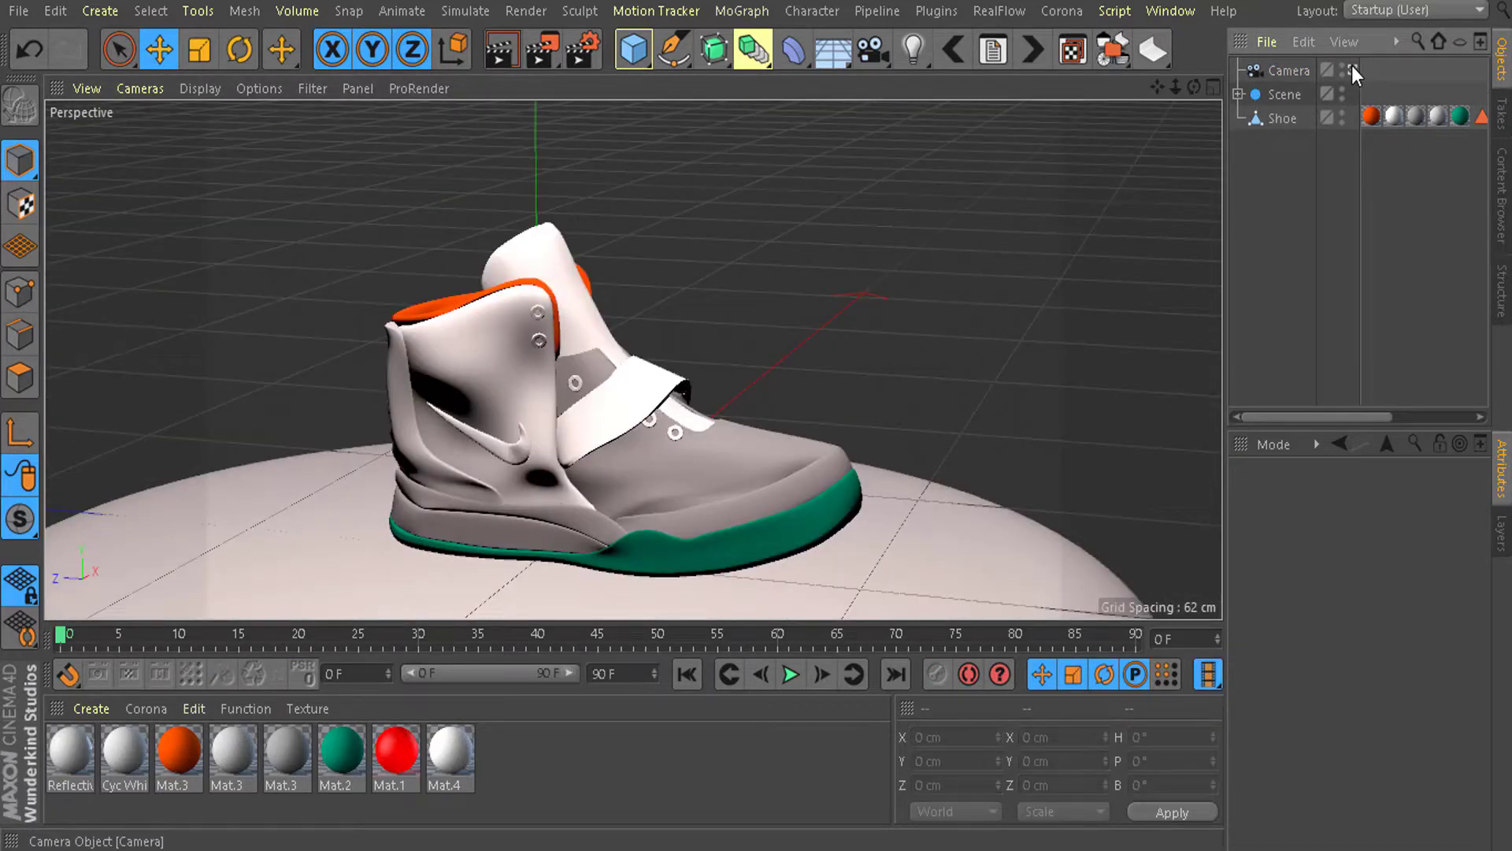
{"action": "left_click", "coordinate": [1352, 67]}
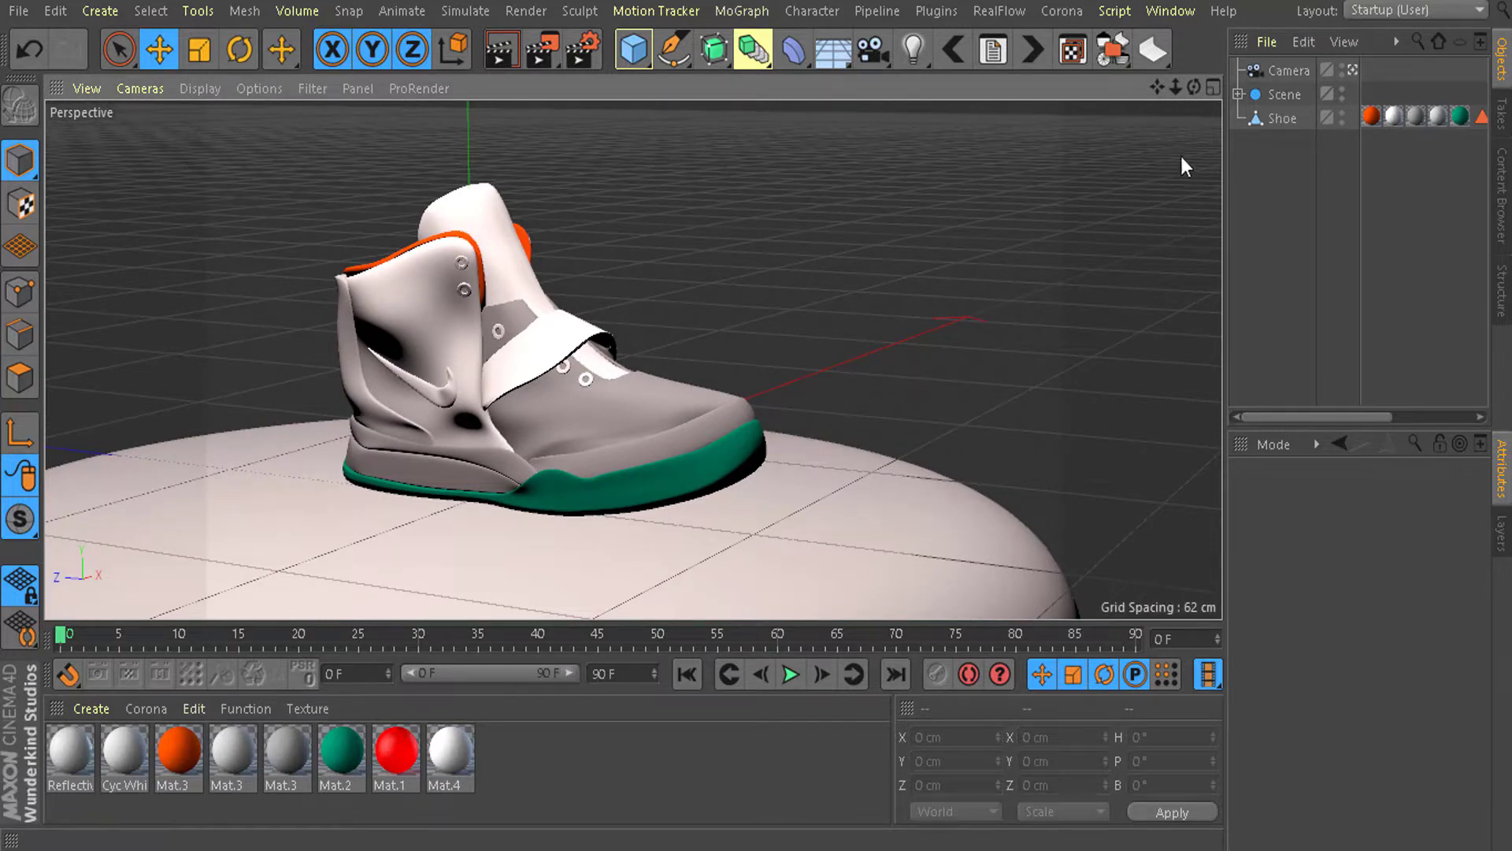
Add a Helix spline and scale it down to about 40 cm wide
{"action": "left_click", "coordinate": [684, 58]}
{"action": "left_click", "coordinate": [901, 183]}
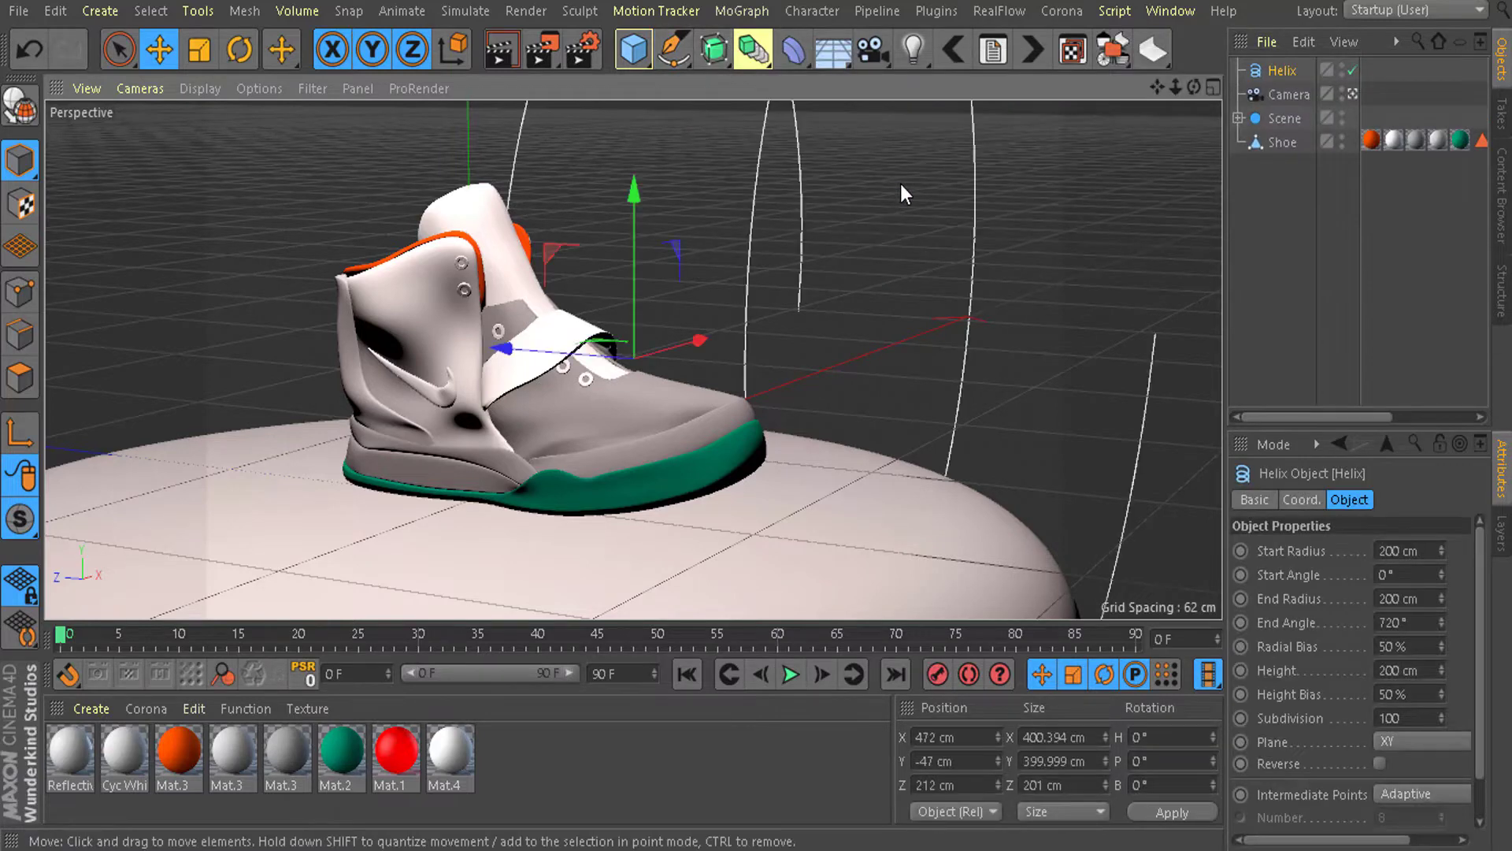
{"action": "scroll", "coordinate": [829, 285], "scroll_direction": "down", "scroll_amount": 3}
{"action": "left_click", "coordinate": [200, 51]}
{"action": "left_click_drag", "start_coordinate": [947, 210], "coordinate": [414, 318]}
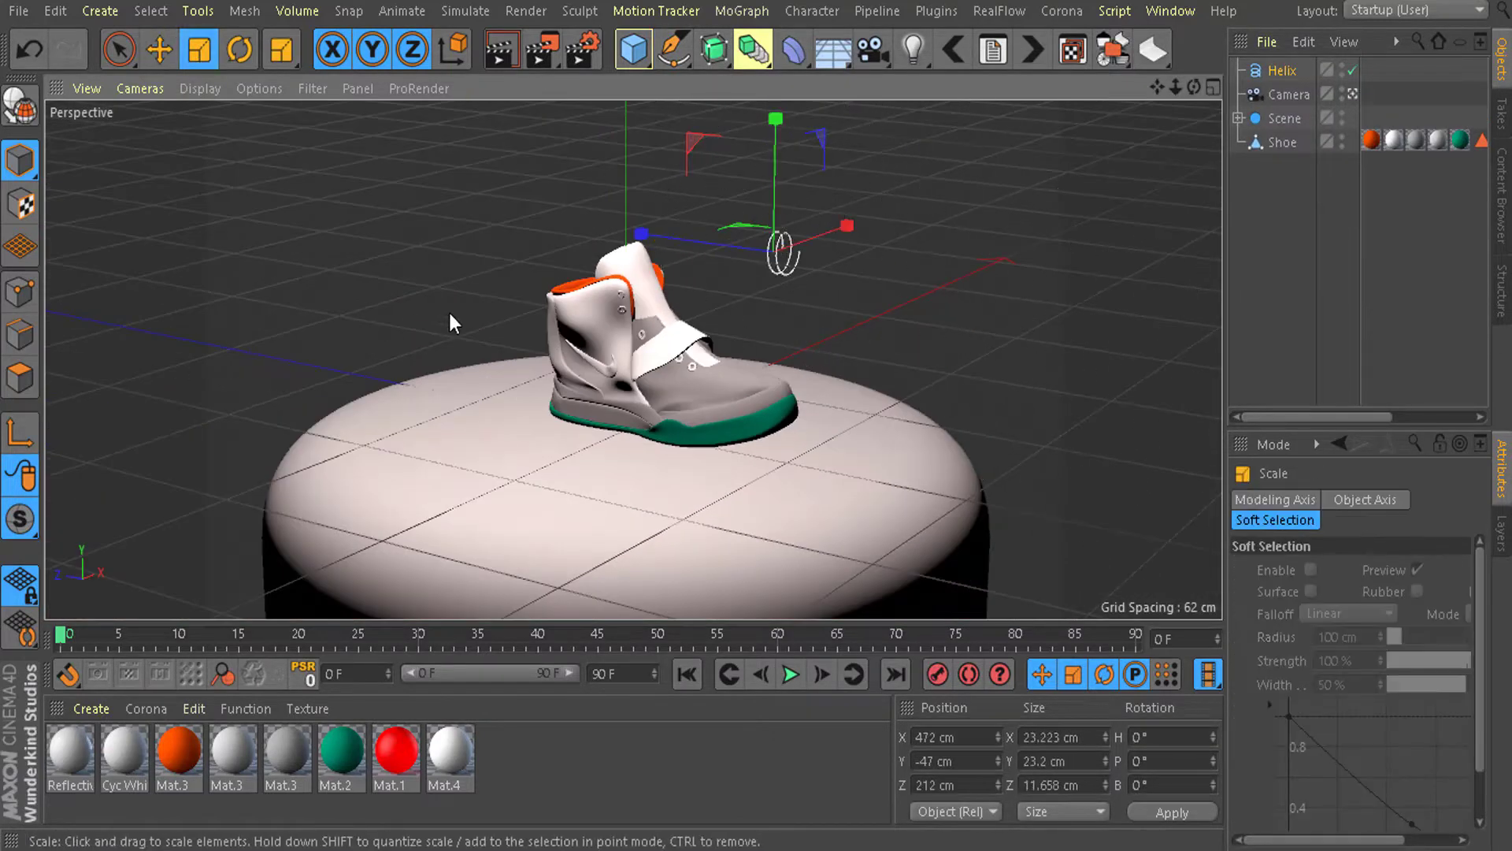
{"action": "left_click_drag", "start_coordinate": [868, 252], "coordinate": [396, 467]}
Move the helix onto the shoe, at about X 7.7, Y 8.6, Z -13.2 cm
{"action": "key", "text": "e"}
{"action": "left_click_drag", "start_coordinate": [736, 439], "coordinate": [576, 387]}
{"action": "left_click_drag", "start_coordinate": [684, 413], "coordinate": [439, 168], "text": "alt"}
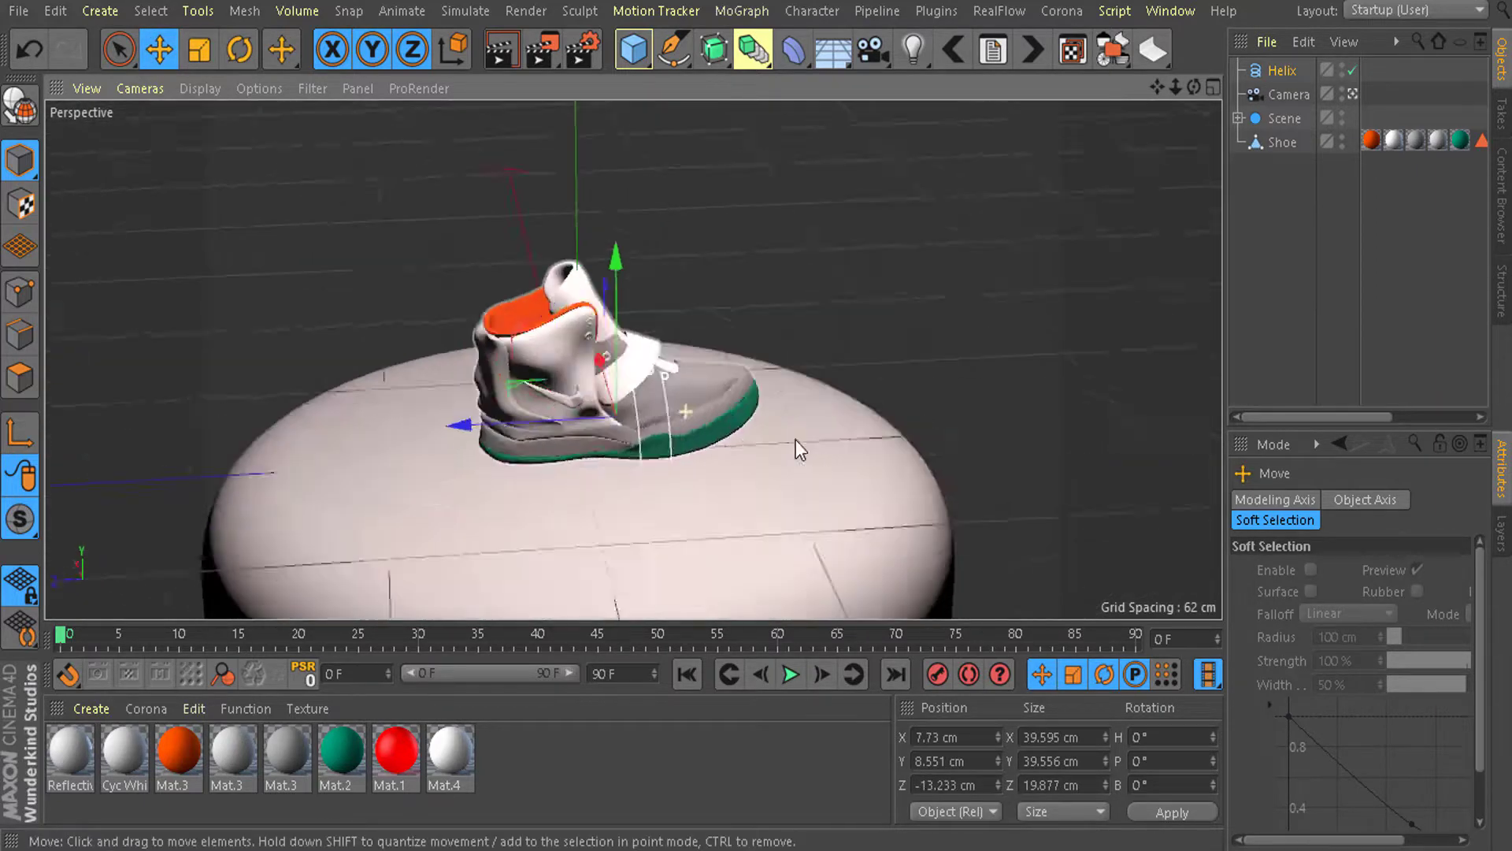
{"action": "scroll", "coordinate": [681, 394], "scroll_direction": "up", "scroll_amount": 2}
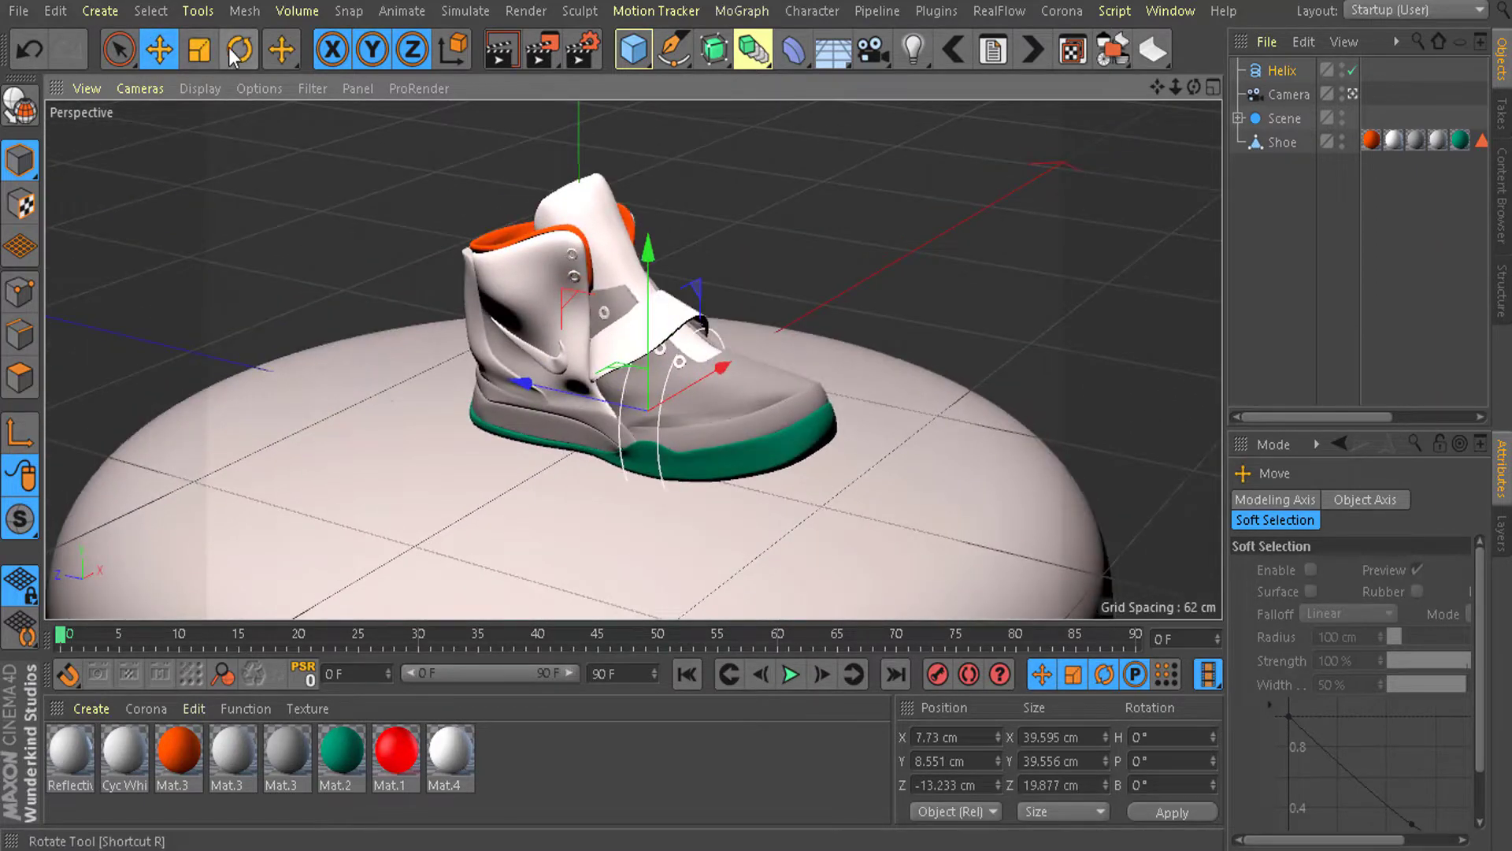
Rotate the helix to a pitch of -90° so that it winds upward around the shoe
{"action": "left_click", "coordinate": [200, 49]}
{"action": "left_click", "coordinate": [246, 62]}
{"action": "left_click_drag", "start_coordinate": [753, 422], "coordinate": [890, 432], "text": "alt"}
{"action": "left_click_drag", "start_coordinate": [685, 385], "coordinate": [550, 326]}
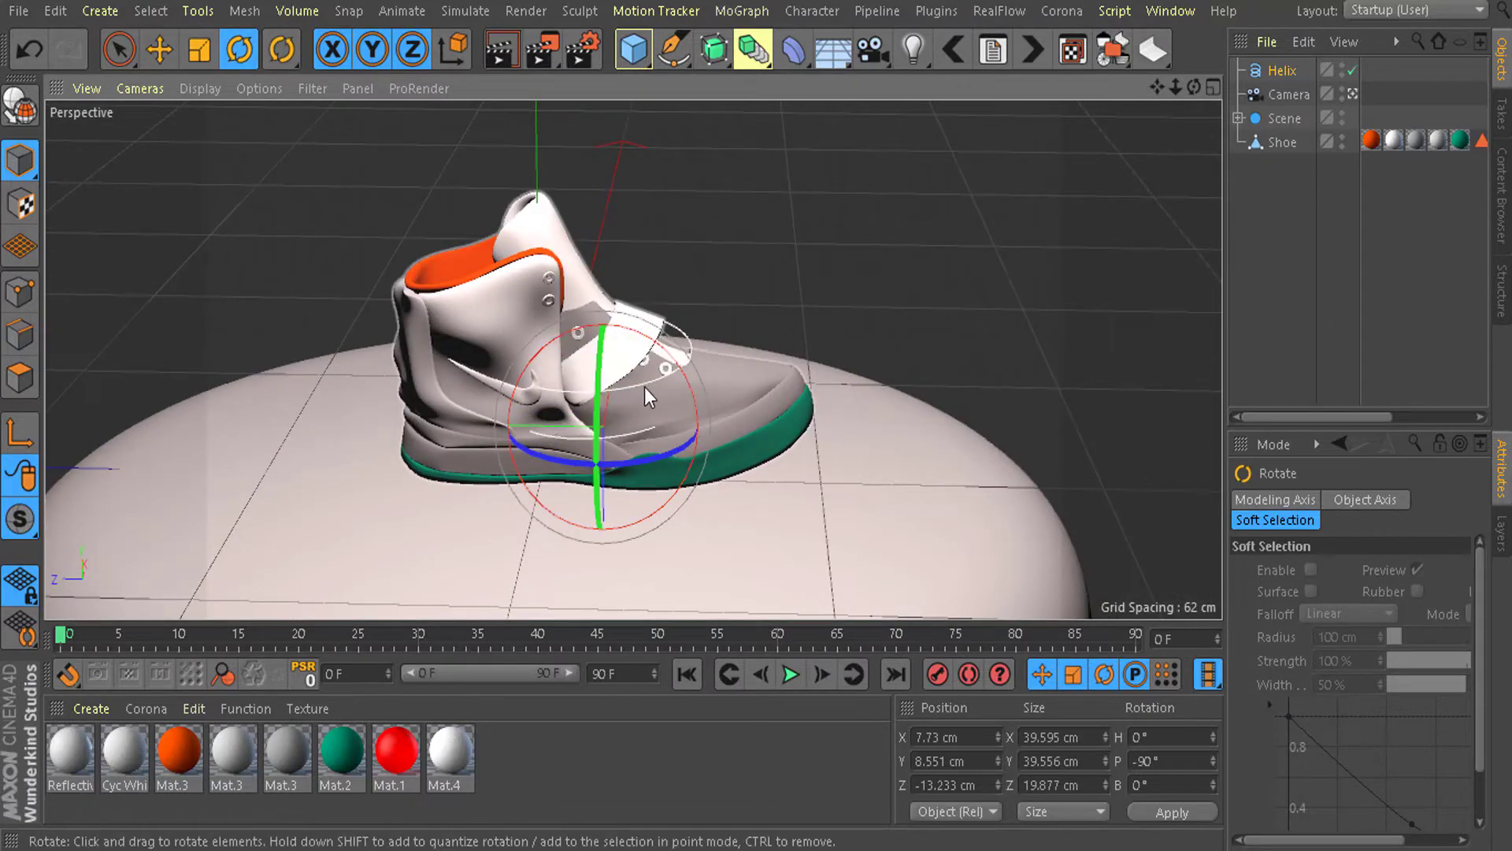
Scale the helix up to about 160 cm wide around the shoe and hide the Scene object in the viewport
{"action": "left_click", "coordinate": [164, 52]}
{"action": "left_click", "coordinate": [200, 49]}
{"action": "left_click_drag", "start_coordinate": [630, 355], "coordinate": [859, 145]}
{"action": "left_click_drag", "start_coordinate": [745, 307], "coordinate": [433, 290], "text": "alt"}
{"action": "middle_click_drag", "start_coordinate": [717, 268], "coordinate": [533, 365], "text": "alt"}
{"action": "mouse_move", "coordinate": [533, 363]}
{"action": "left_mouse_down", "text": "alt"}
{"action": "mouse_move", "coordinate": [388, 351]}
{"action": "mouse_move", "coordinate": [222, 307]}
{"action": "mouse_move", "coordinate": [544, 372]}
{"action": "left_mouse_up", "text": "alt"}
{"action": "left_click_drag", "start_coordinate": [938, 307], "coordinate": [1027, 268]}
{"action": "left_click_drag", "start_coordinate": [835, 339], "coordinate": [835, 284]}
{"action": "left_click", "coordinate": [1344, 112]}
{"action": "left_click_drag", "start_coordinate": [687, 280], "coordinate": [645, 441], "text": "alt"}
Add an Align to Spline tag to the camera
{"action": "left_click", "coordinate": [1285, 94]}
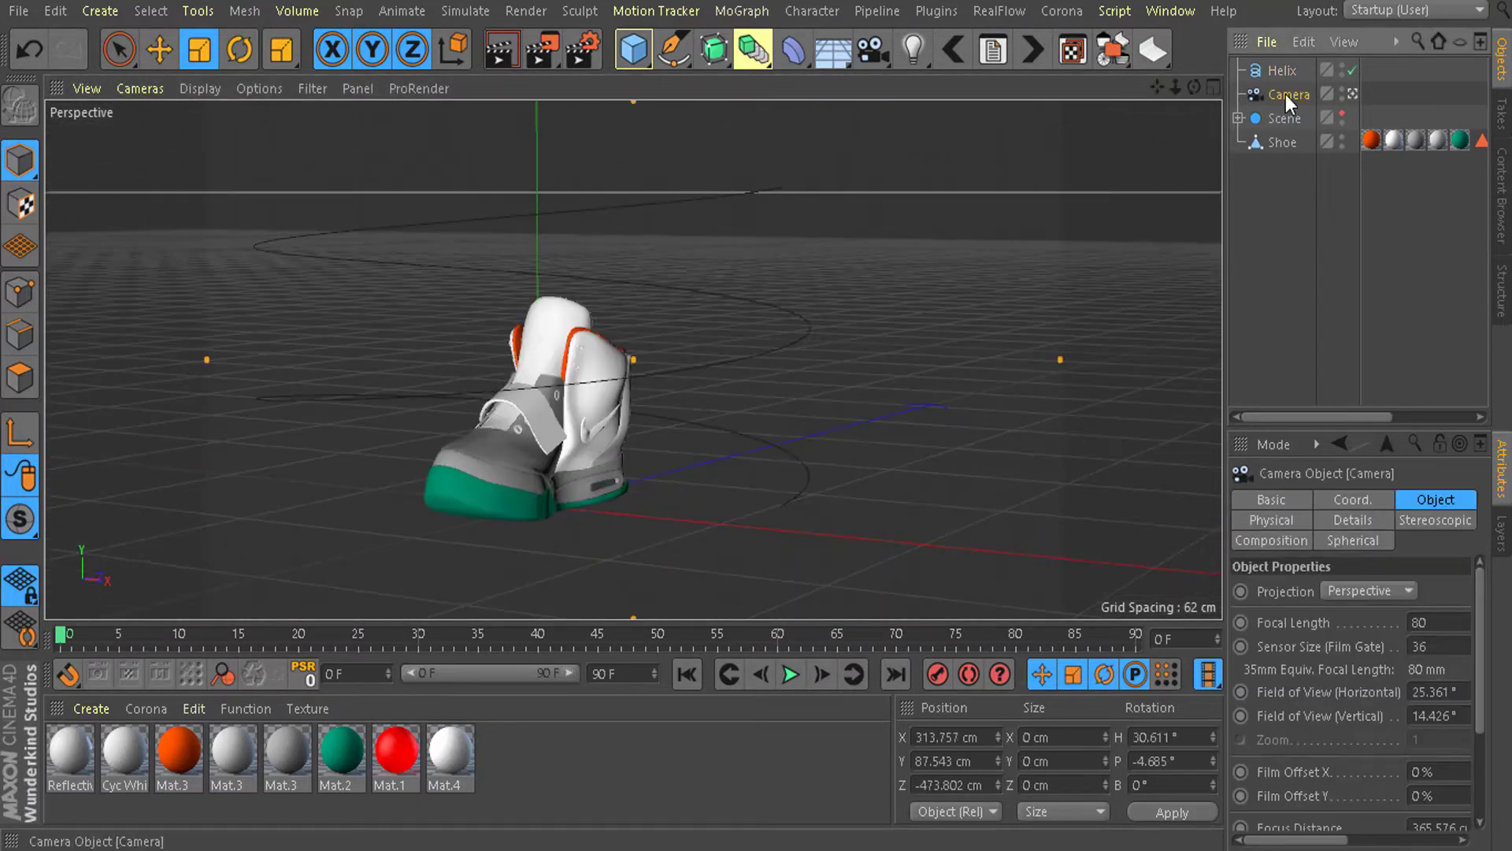
{"action": "right_click", "coordinate": [1284, 94]}
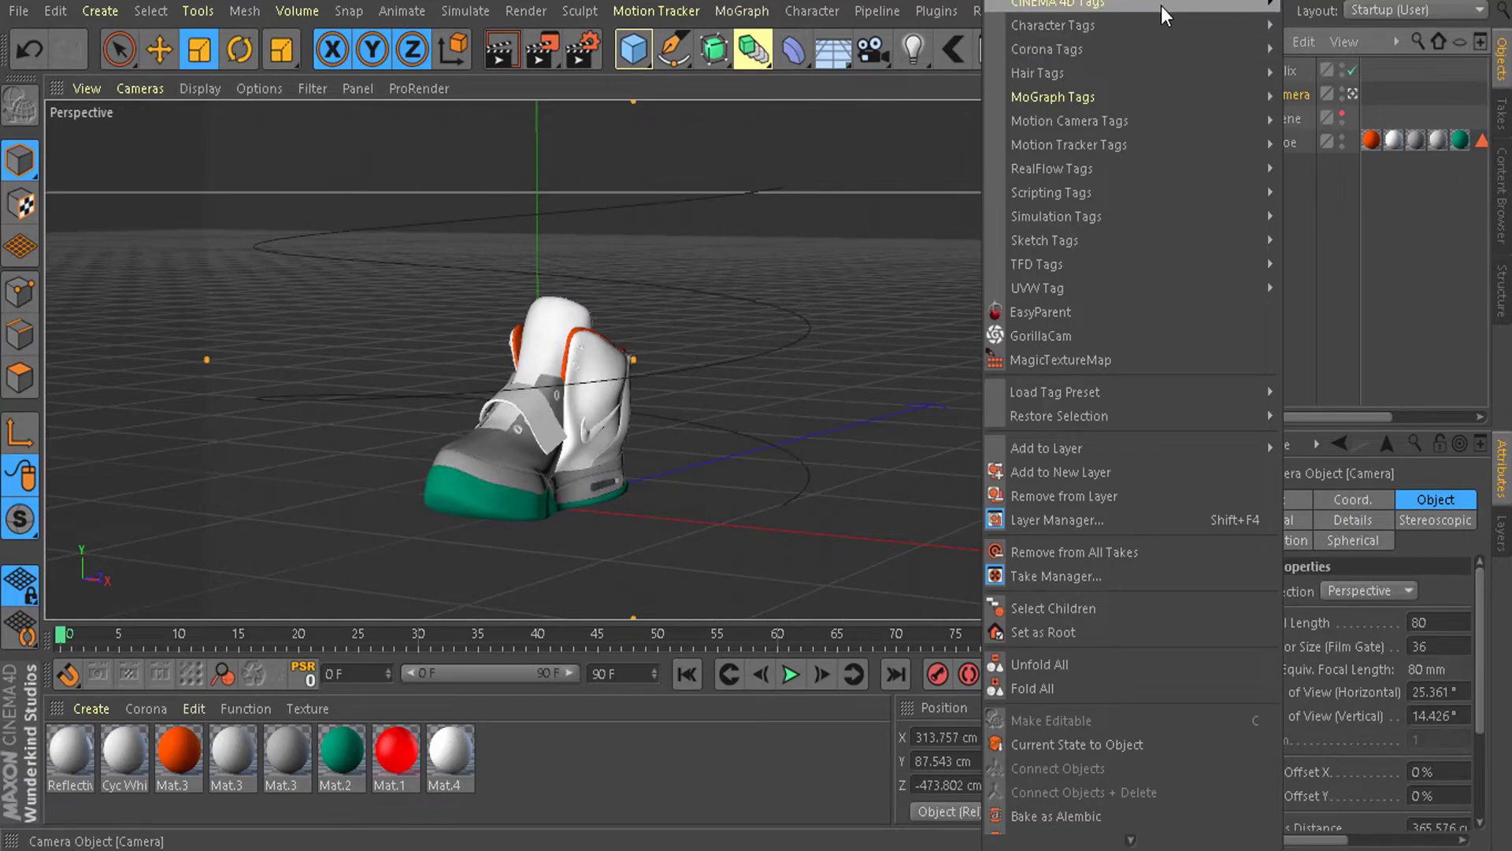
{"action": "mouse_move", "coordinate": [1161, 6]}
{"action": "left_click", "coordinate": [1345, 30]}
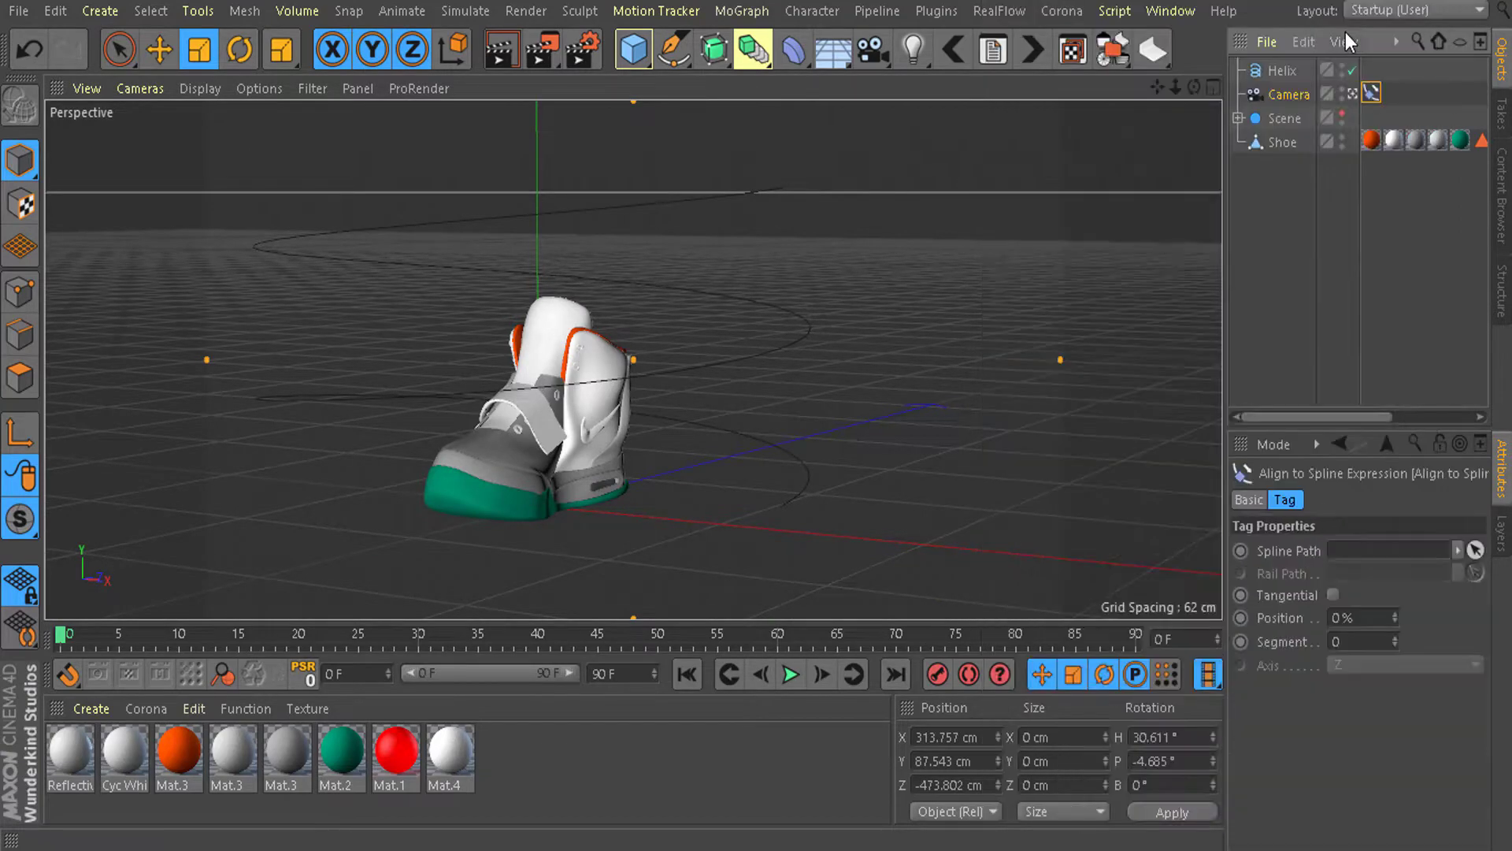
Assign the Helix as the spline path of the camera's Align to Spline tag
{"action": "left_click_drag", "start_coordinate": [503, 435], "coordinate": [515, 438], "text": "alt"}
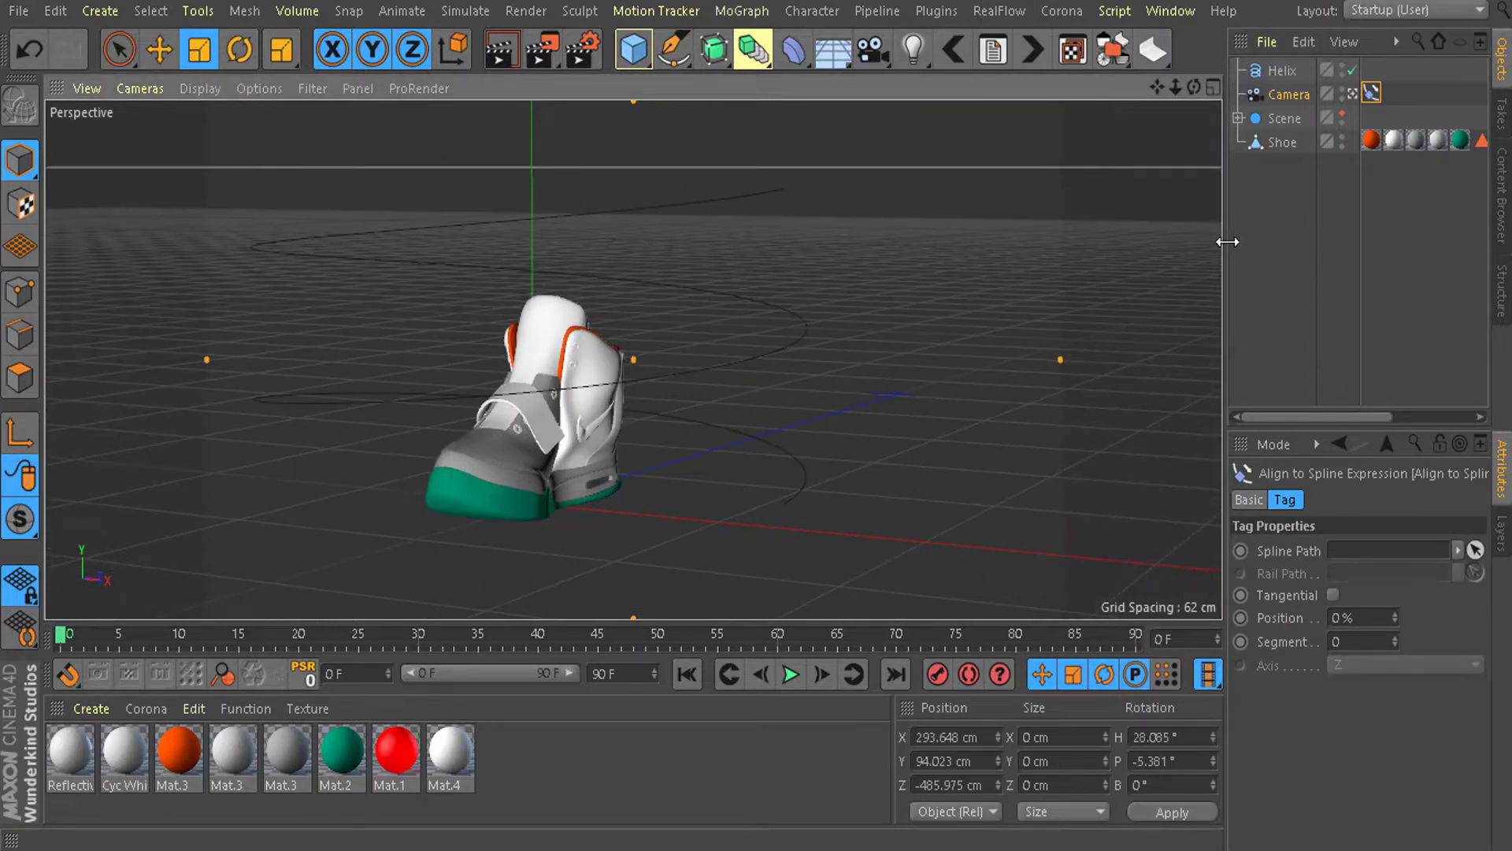
{"action": "left_click_drag", "start_coordinate": [1211, 240], "coordinate": [1077, 253]}
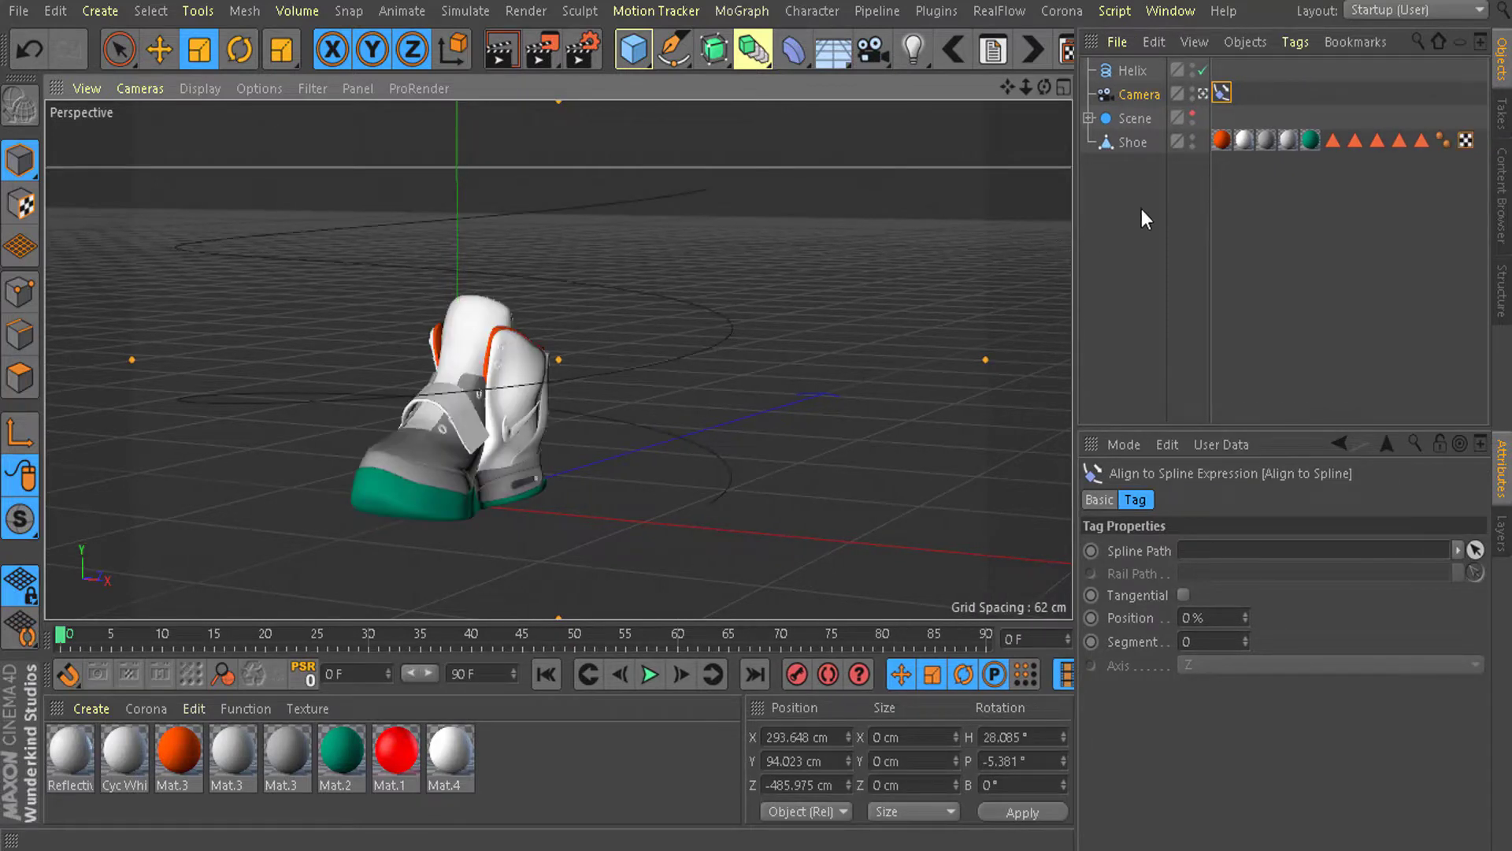
{"action": "left_click", "coordinate": [1120, 70]}
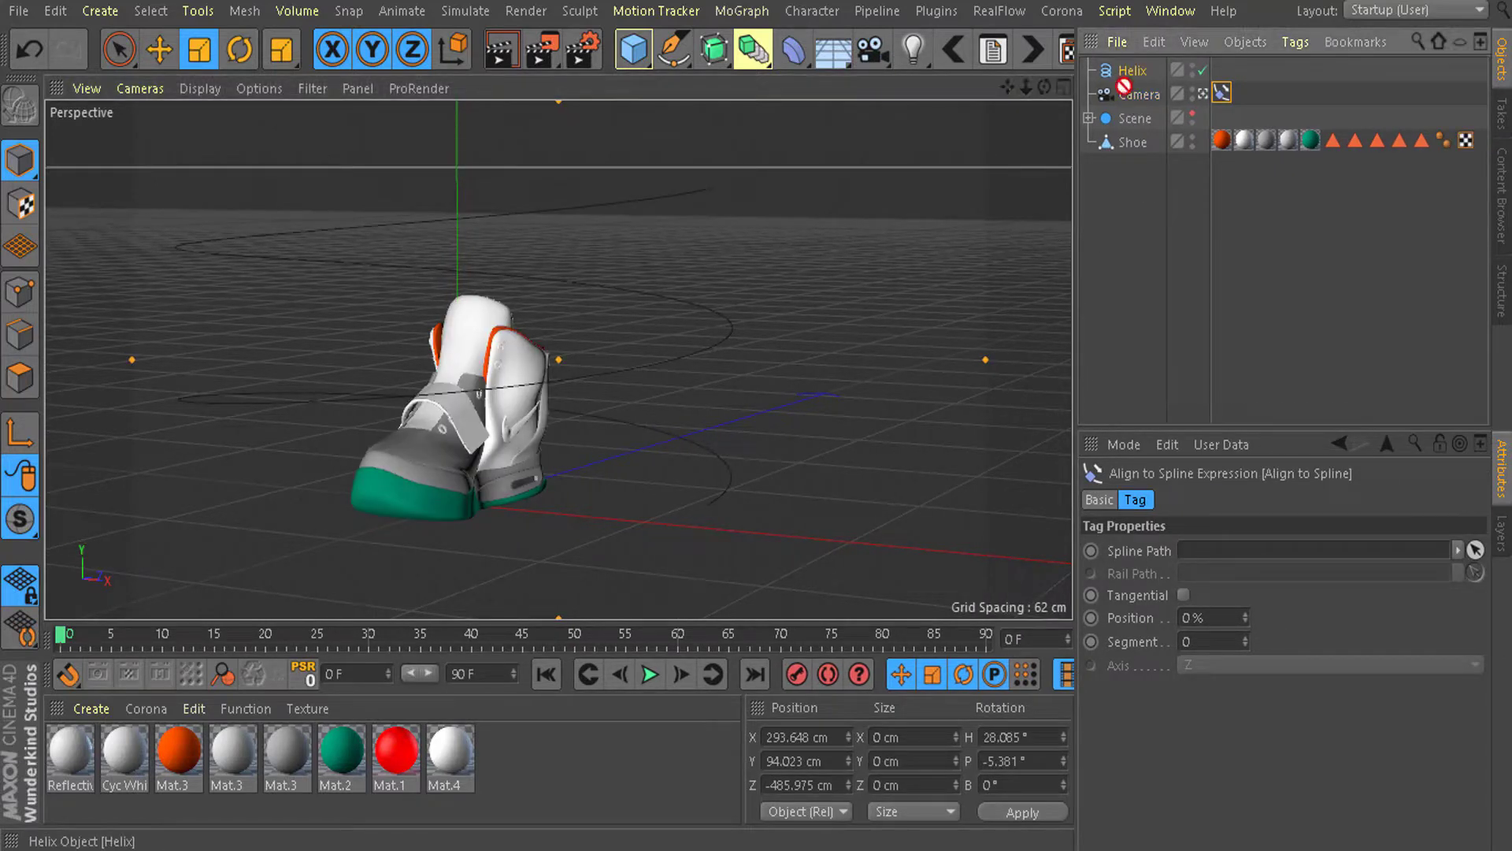
{"action": "left_click_drag", "start_coordinate": [1195, 563], "coordinate": [1197, 562]}
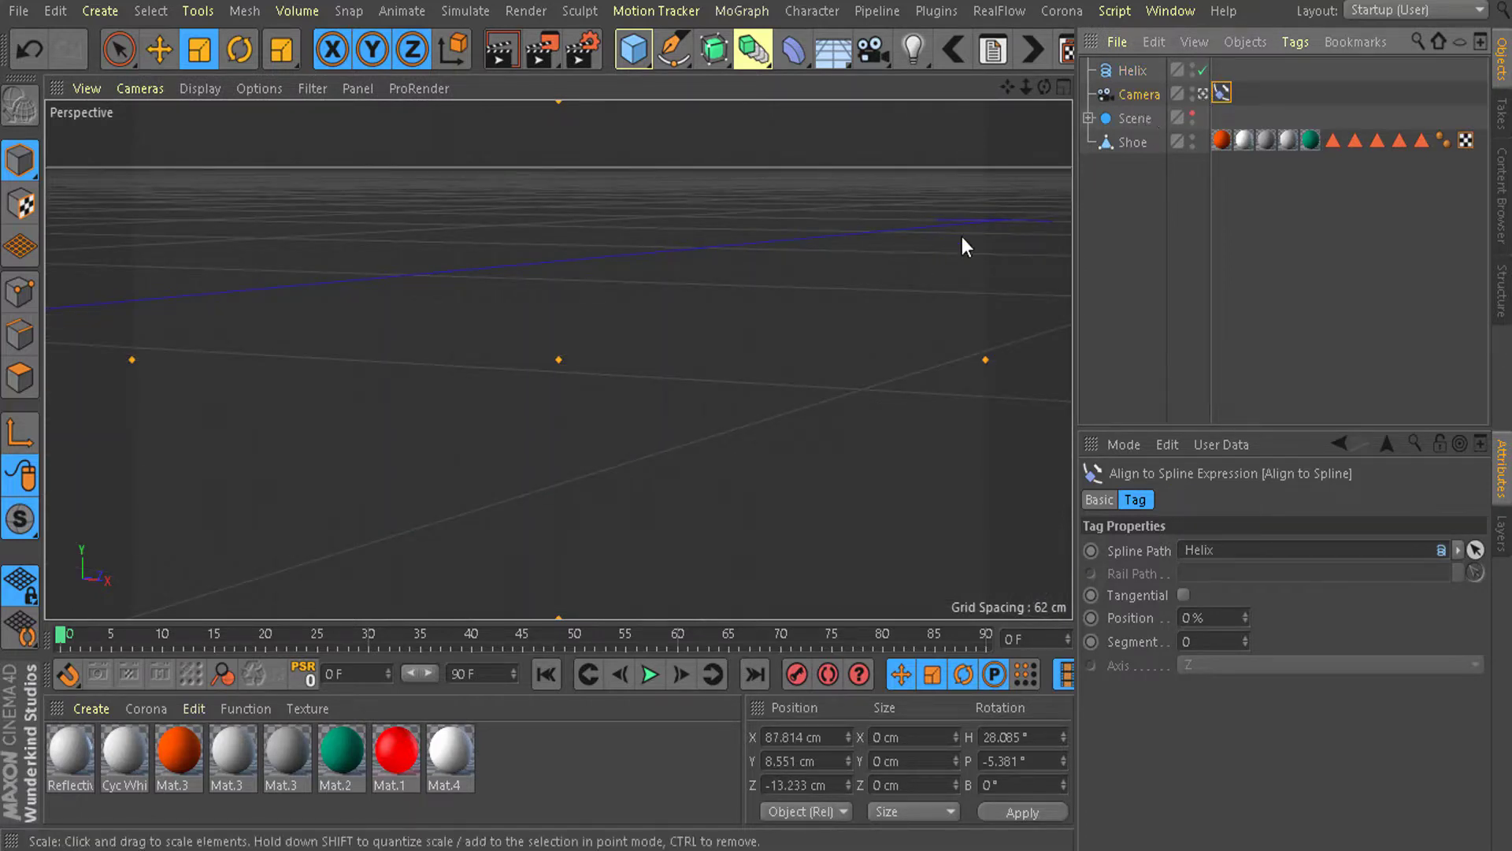
Leave the camera view and rotate the camera to face the shoe, at about H 107°, P 3°, B 5°
{"action": "left_click", "coordinate": [1202, 93]}
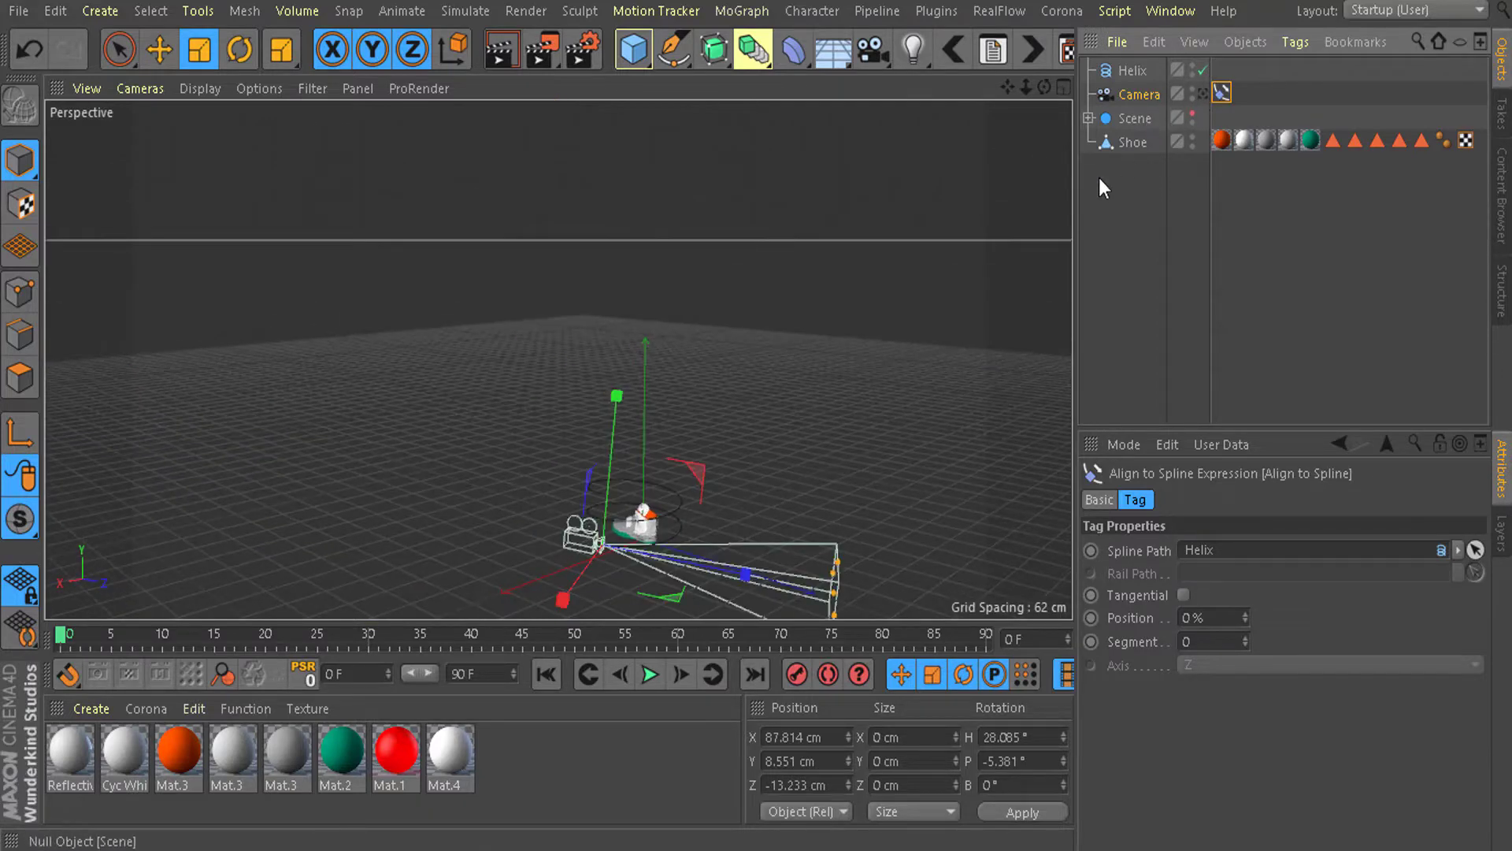
{"action": "scroll", "coordinate": [635, 508], "scroll_direction": "up", "scroll_amount": 10}
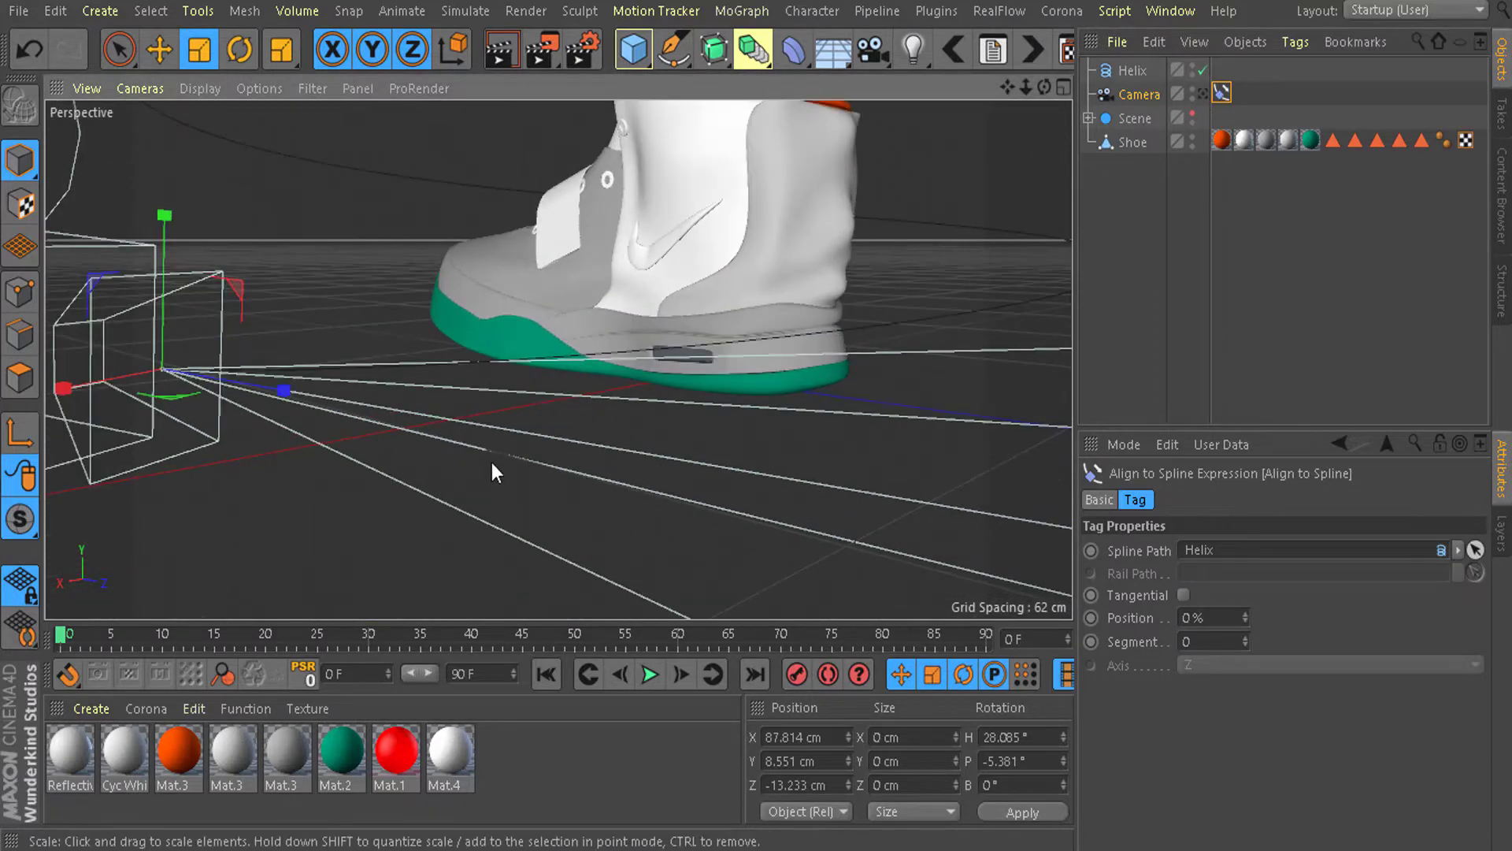
{"action": "left_click_drag", "start_coordinate": [602, 490], "coordinate": [460, 504], "text": "alt"}
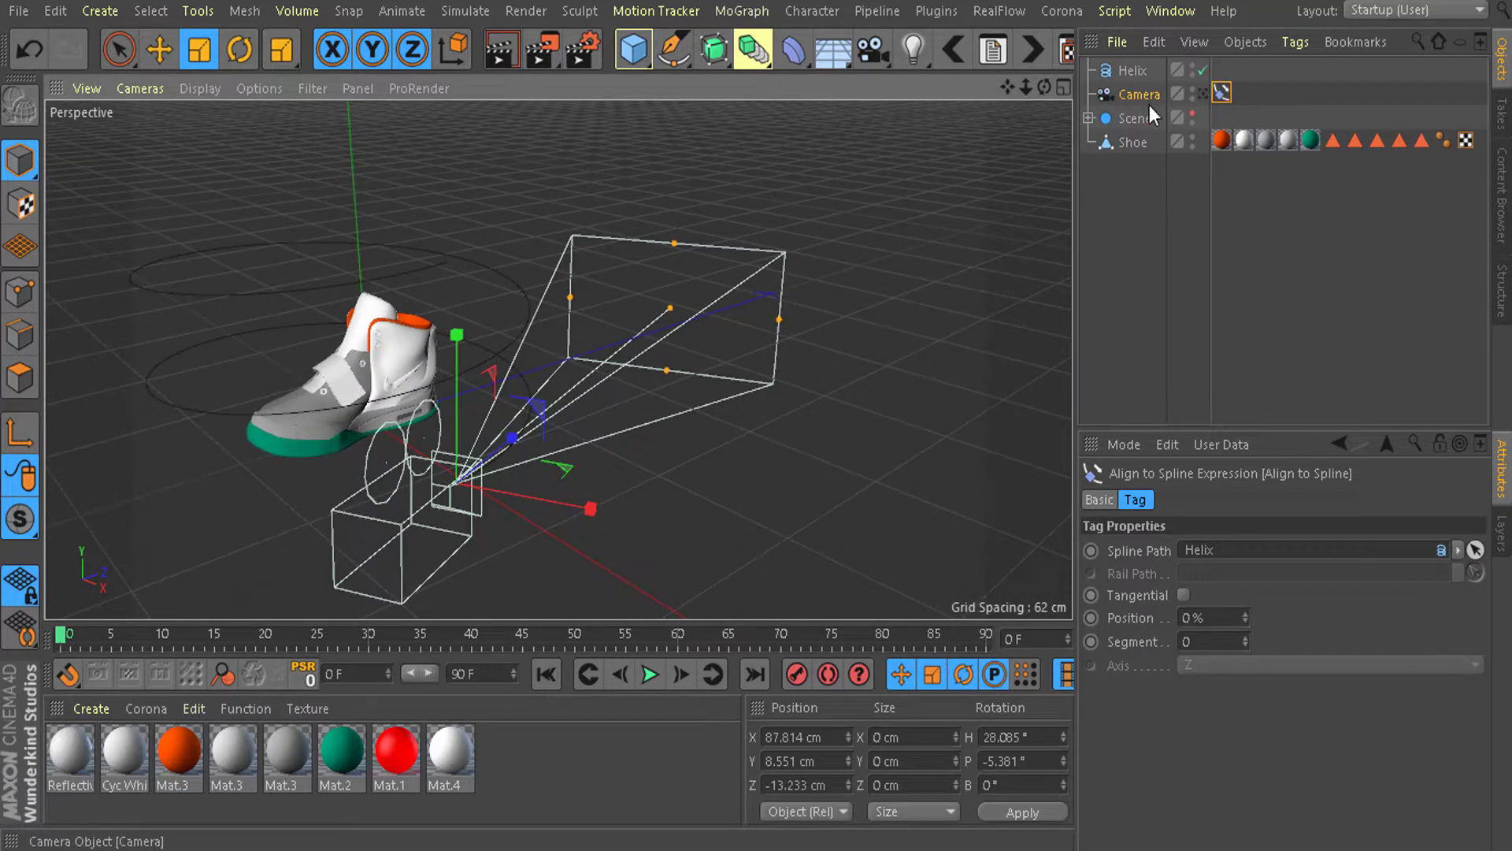
{"action": "left_click", "coordinate": [1169, 94]}
{"action": "left_click", "coordinate": [236, 54]}
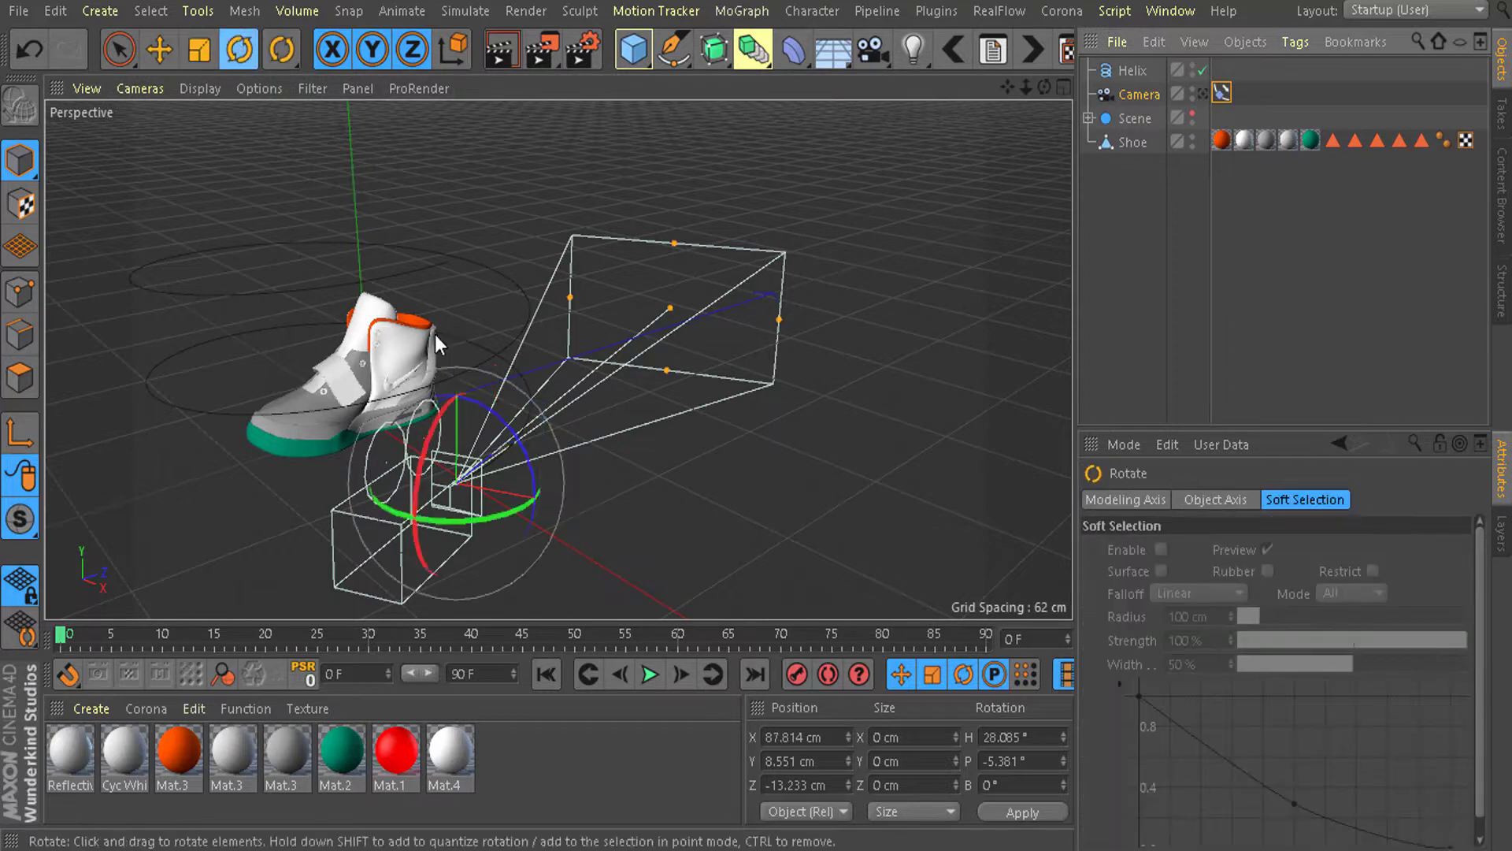
{"action": "left_click_drag", "start_coordinate": [499, 521], "coordinate": [635, 474]}
{"action": "left_click_drag", "start_coordinate": [515, 430], "coordinate": [501, 427]}
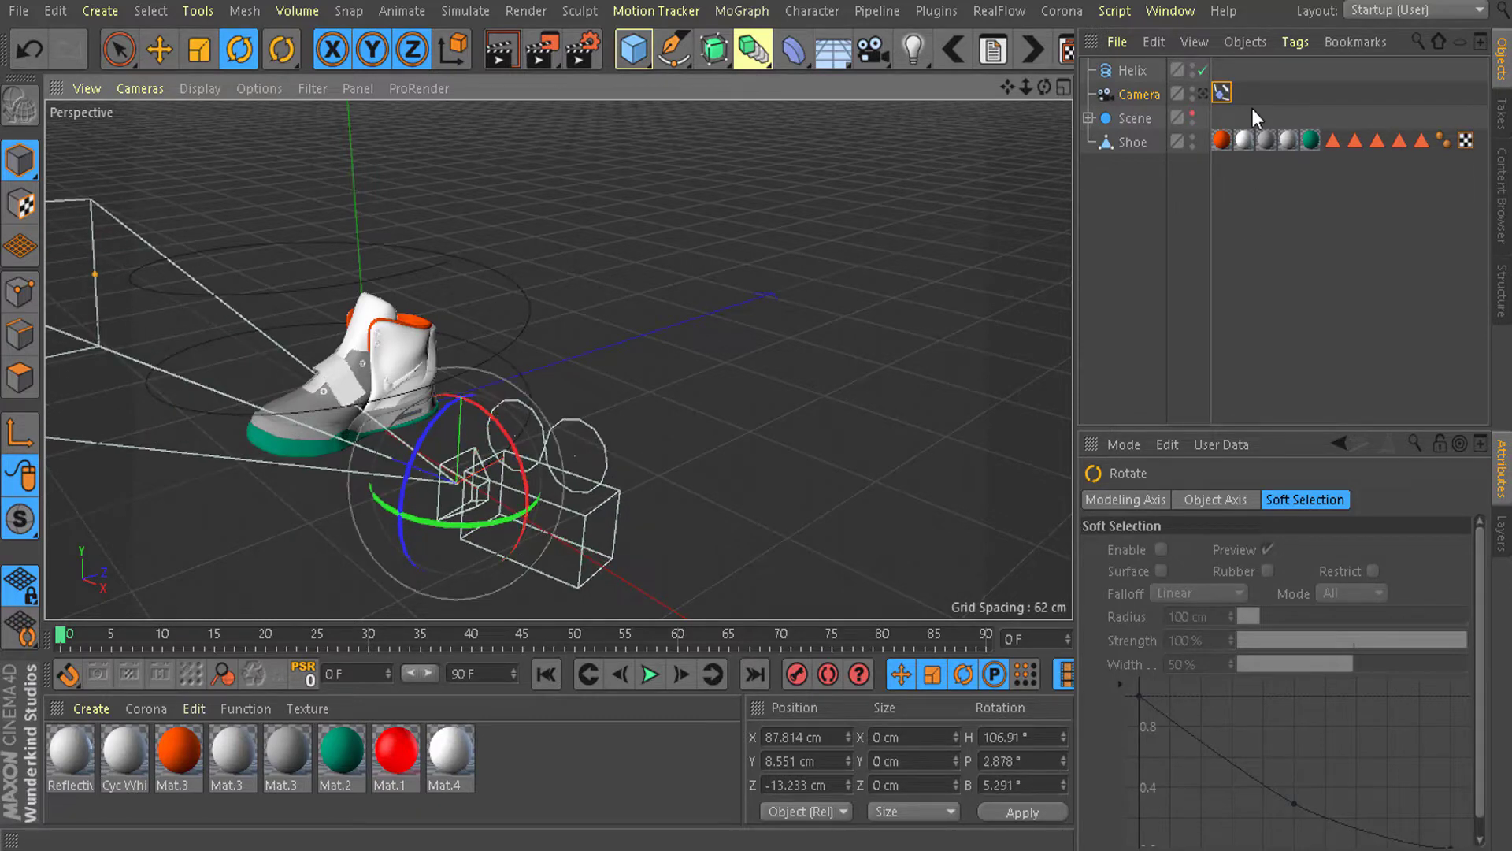
Check the framing through the camera and shorten the camera's focus distance to about 138 cm
{"action": "left_click", "coordinate": [1202, 93]}
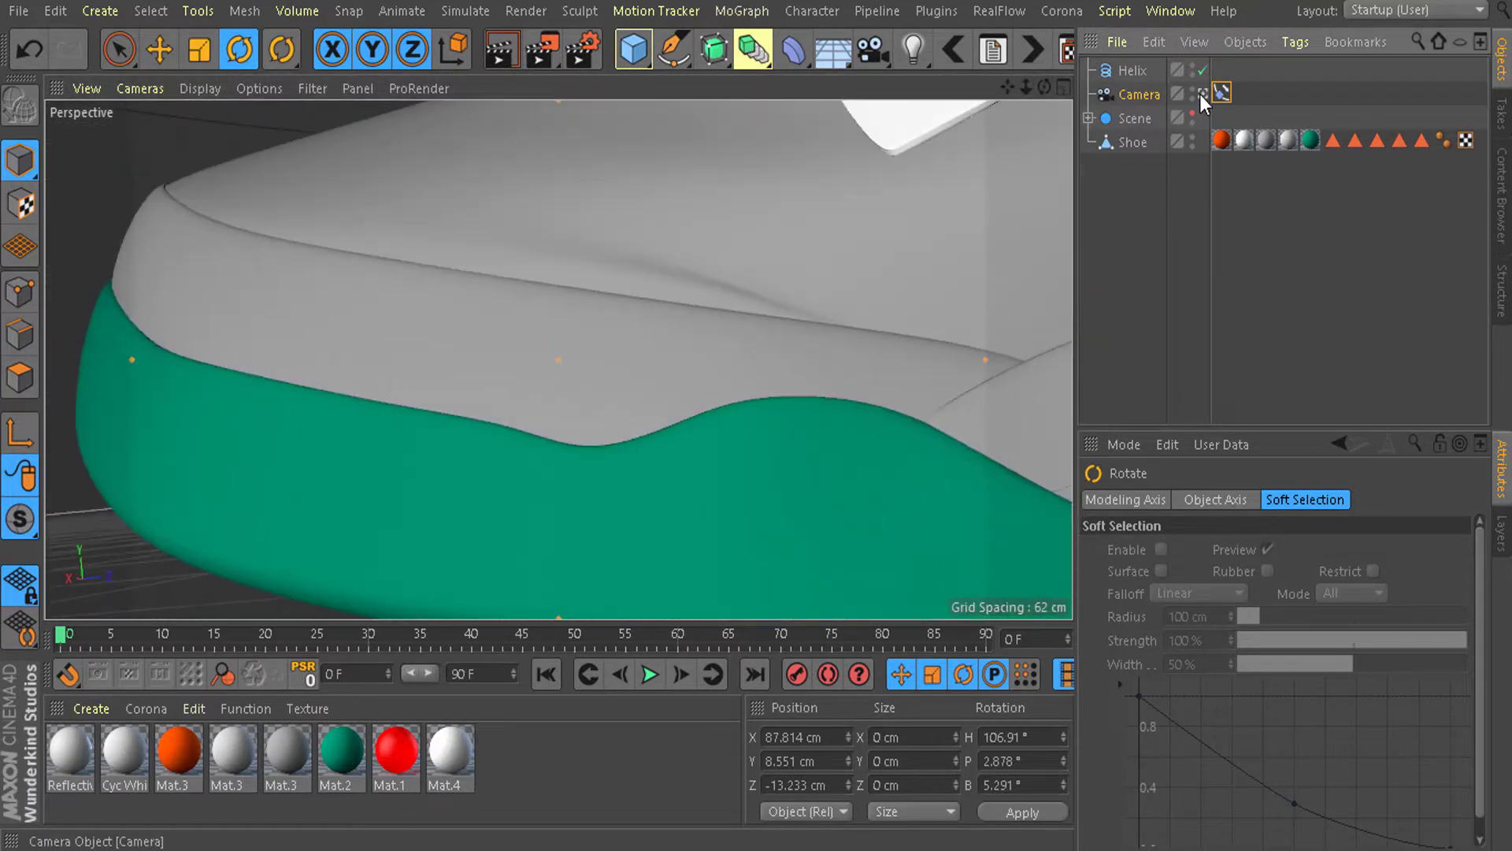
{"action": "left_click", "coordinate": [1199, 93]}
{"action": "left_click_drag", "start_coordinate": [540, 463], "coordinate": [435, 386], "text": "alt"}
{"action": "left_click_drag", "start_coordinate": [162, 349], "coordinate": [1312, 198]}
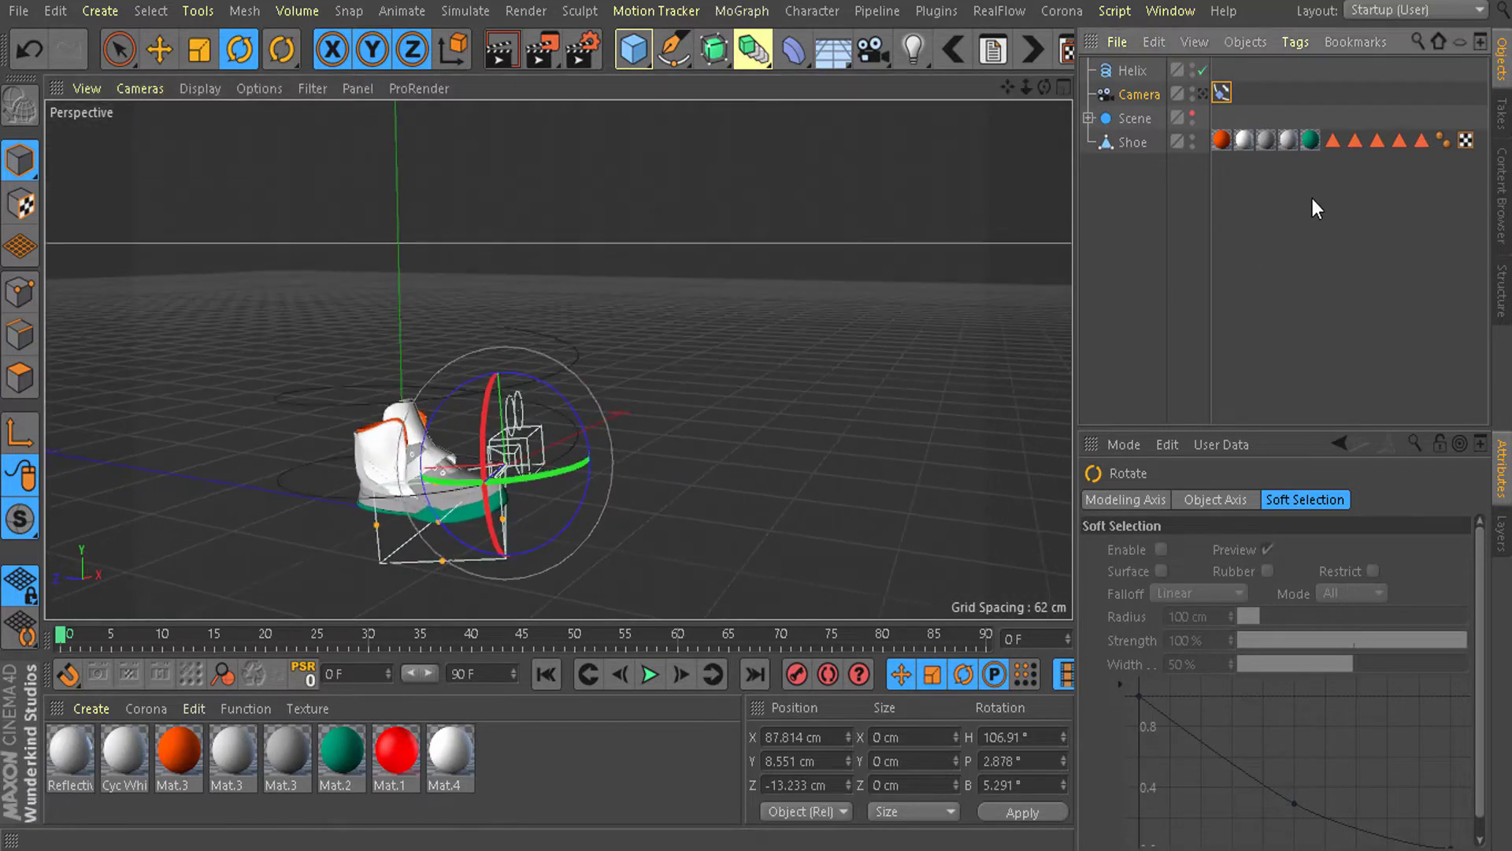
{"action": "left_click", "coordinate": [1203, 97]}
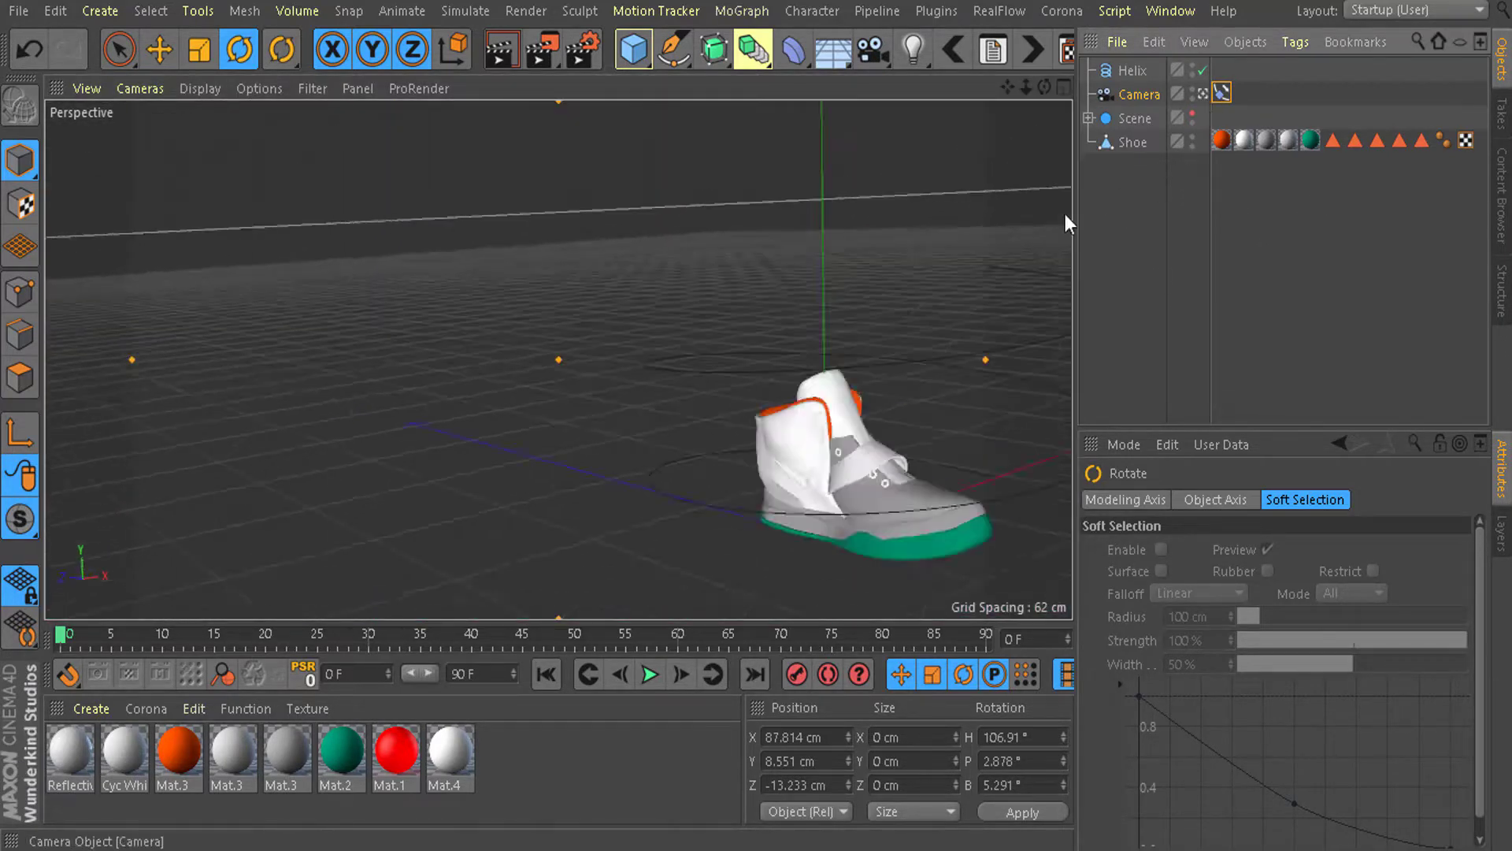
{"action": "left_click", "coordinate": [1203, 94]}
{"action": "mouse_move", "coordinate": [535, 471]}
{"action": "left_mouse_down", "text": "alt"}
{"action": "mouse_move", "coordinate": [550, 470]}
{"action": "mouse_move", "coordinate": [533, 470]}
{"action": "left_mouse_up", "text": "alt"}
{"action": "left_click_drag", "start_coordinate": [790, 482], "coordinate": [583, 526], "text": "alt"}
Scale the helix up to about 220 cm wide and check the shoe's framing through the camera
{"action": "left_click", "coordinate": [1135, 71]}
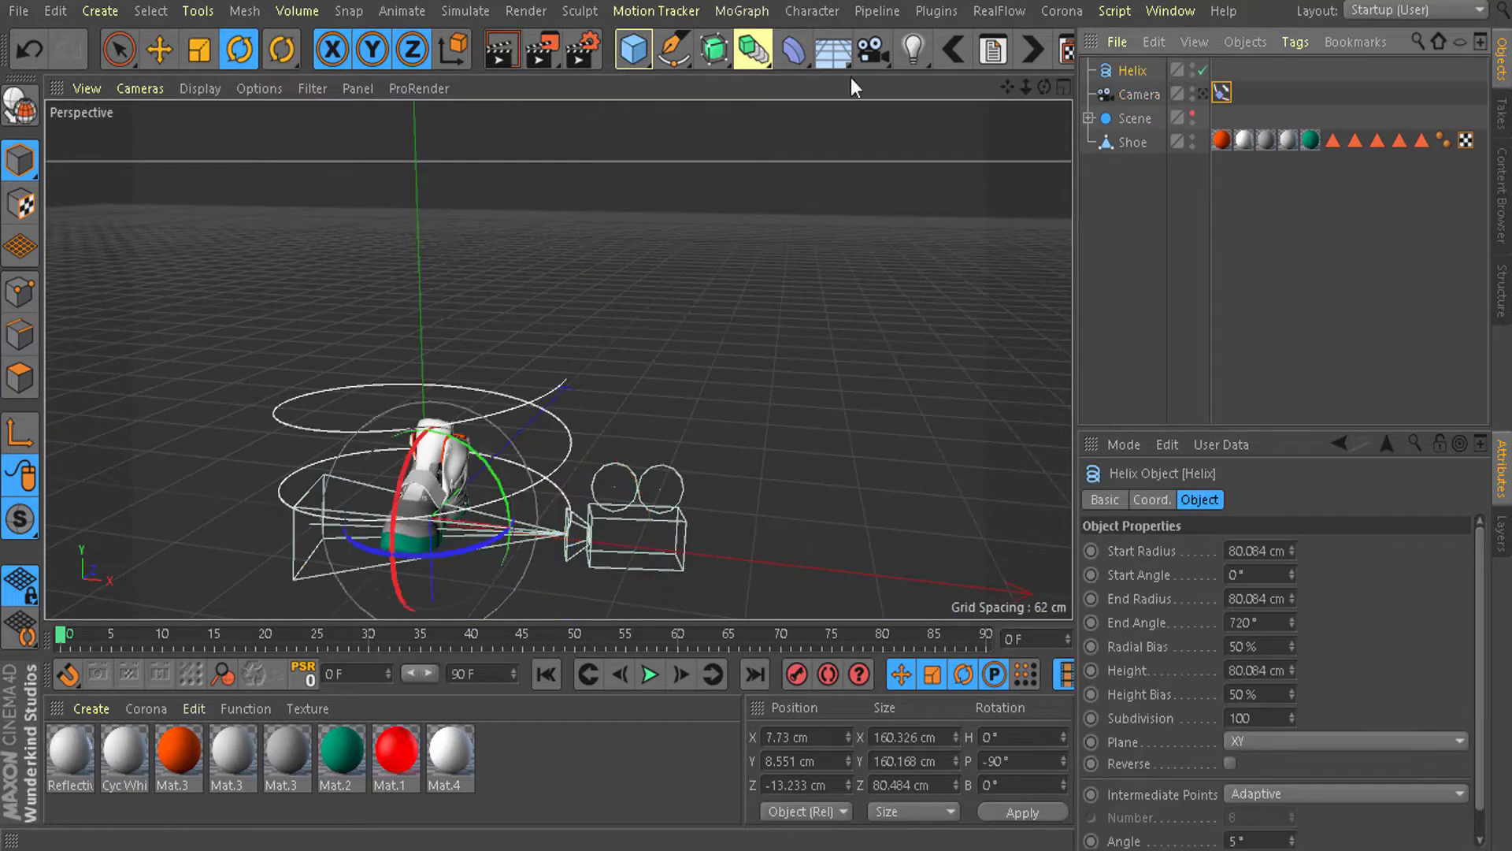
{"action": "left_click", "coordinate": [197, 50]}
{"action": "left_click_drag", "start_coordinate": [578, 253], "coordinate": [495, 405]}
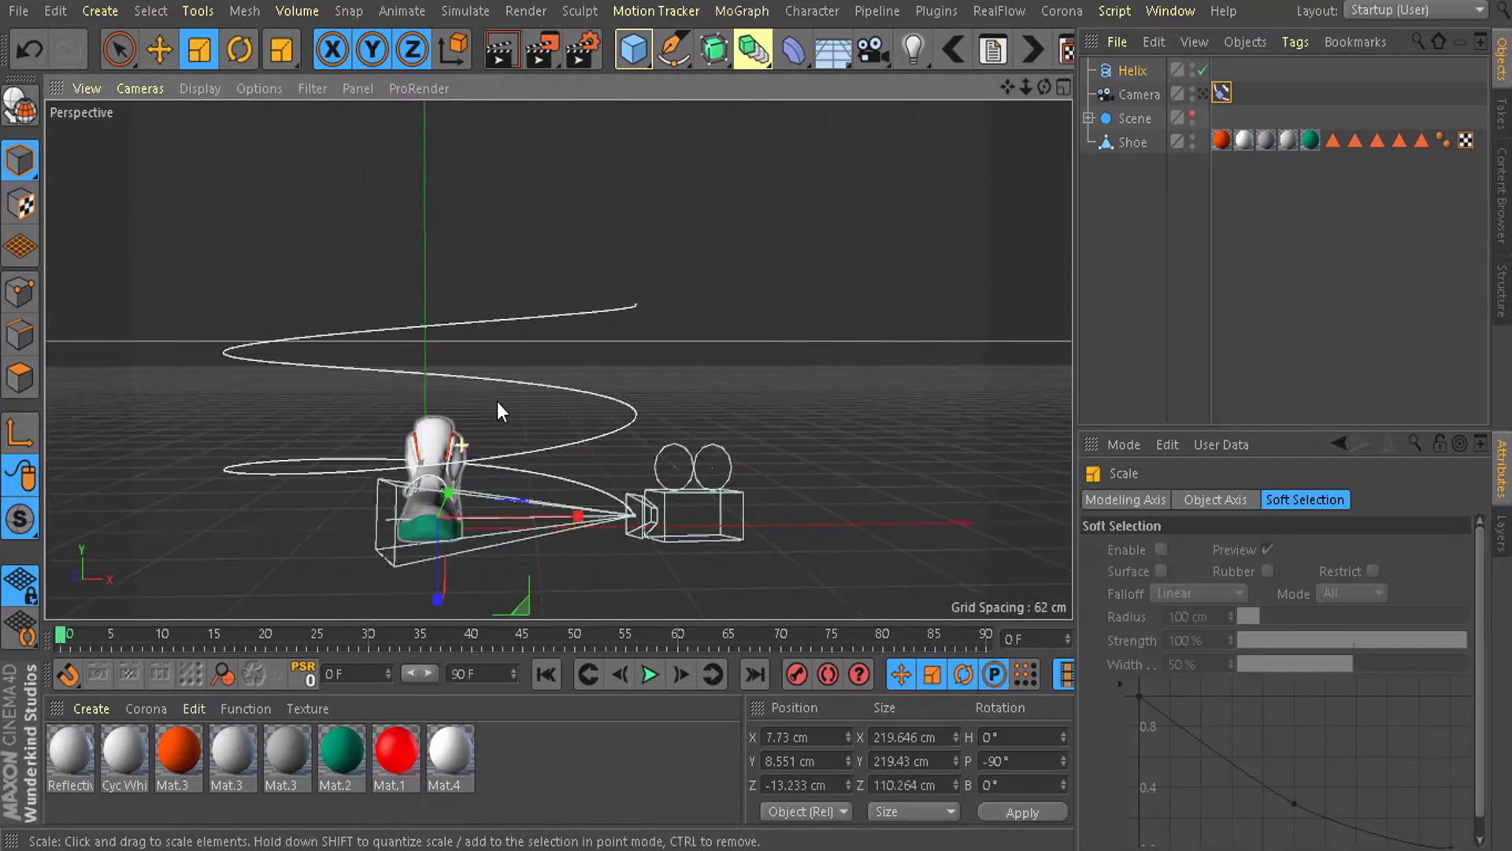
{"action": "left_click", "coordinate": [1199, 92]}
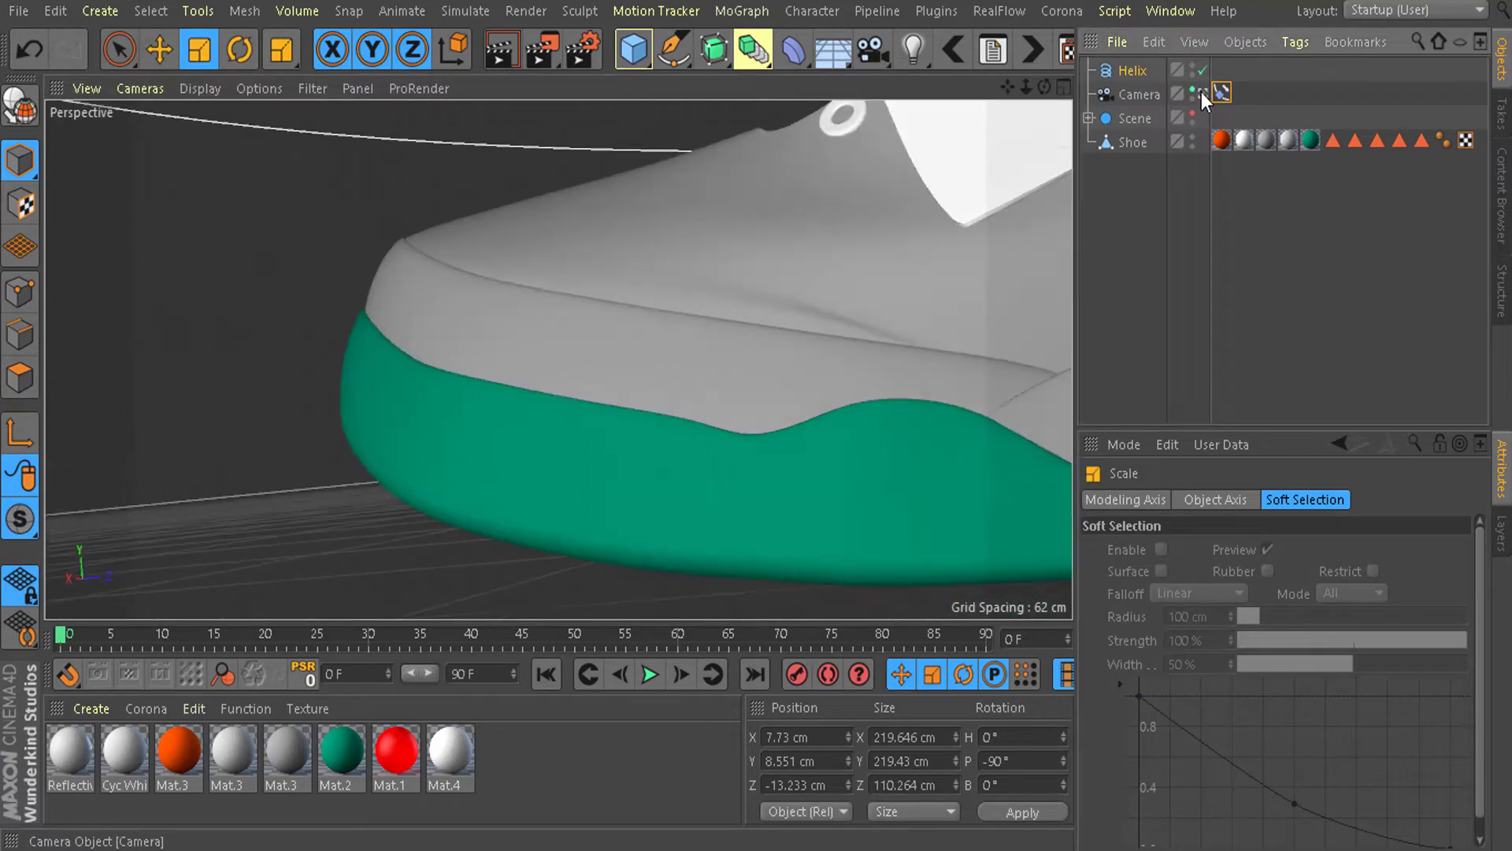
{"action": "left_click", "coordinate": [1203, 93]}
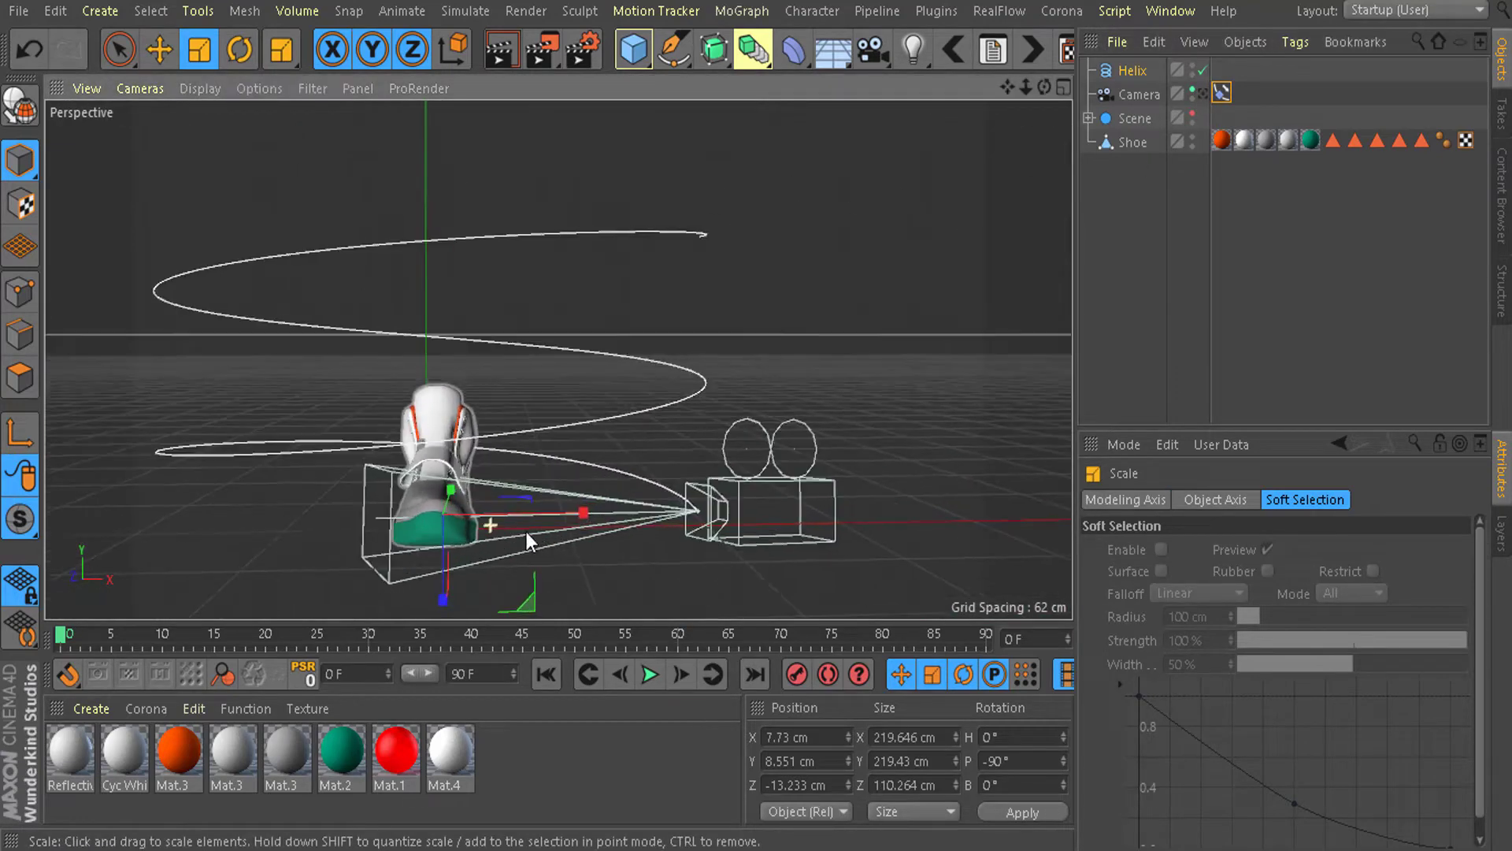
{"action": "left_click_drag", "start_coordinate": [599, 548], "coordinate": [603, 525], "text": "alt"}
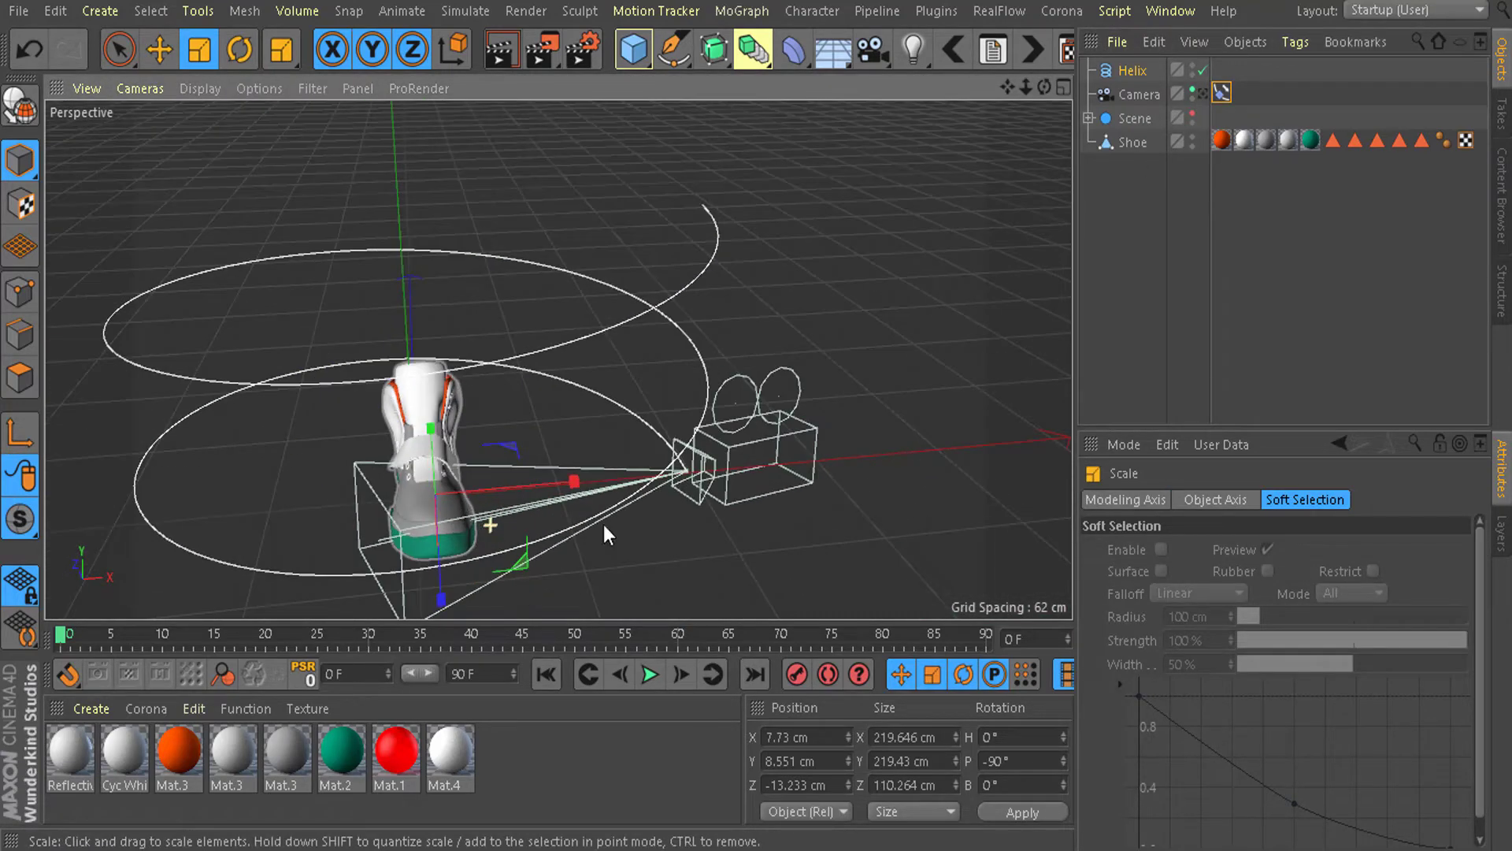
Show the properties of the camera's Align to Spline tag
{"action": "left_click", "coordinate": [1134, 94]}
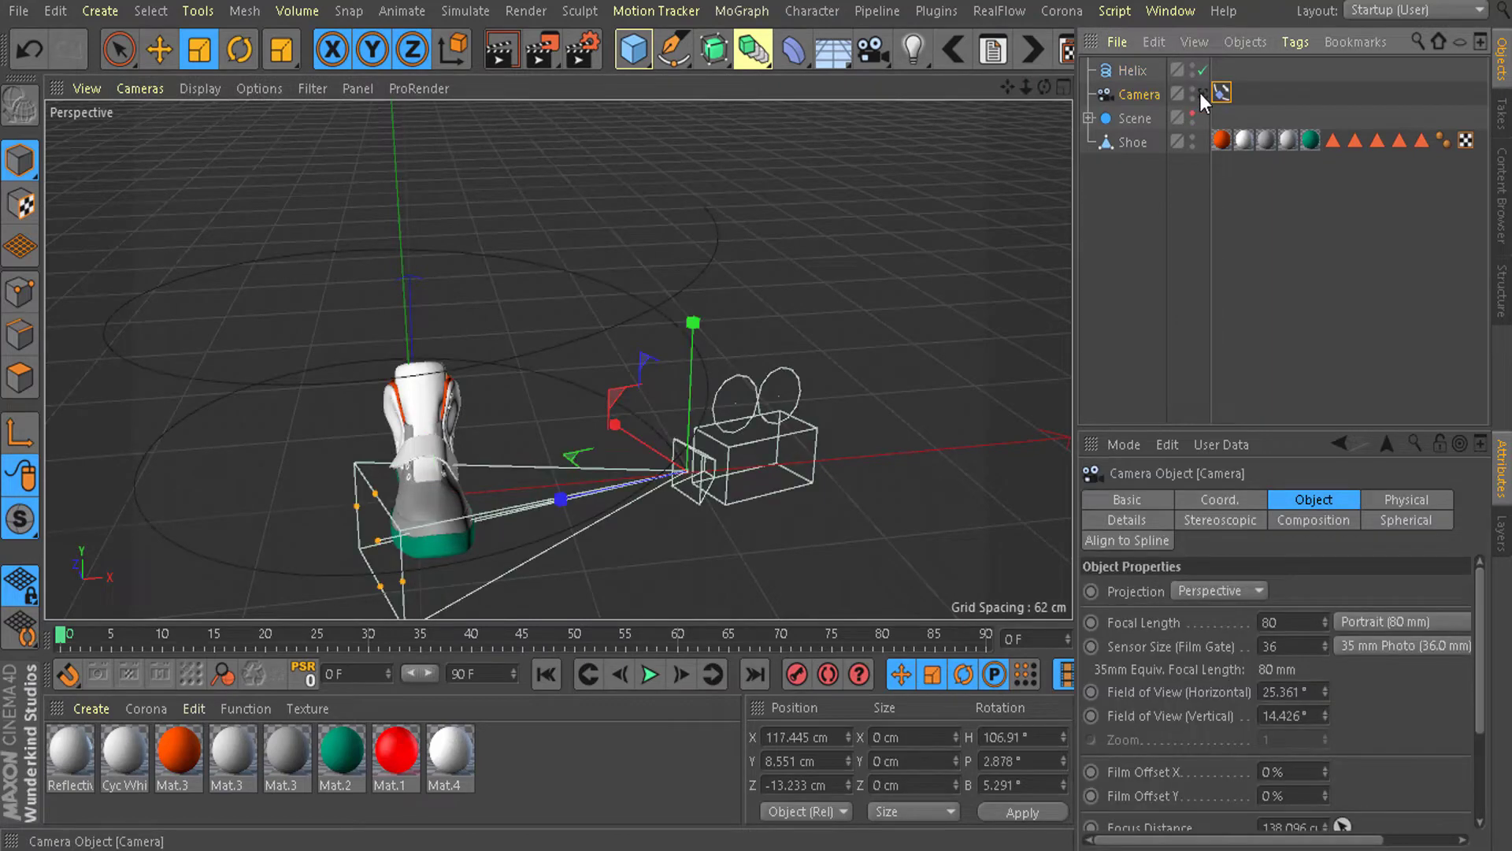
{"action": "mouse_move", "coordinate": [508, 450]}
{"action": "left_mouse_down", "text": "alt"}
{"action": "mouse_move", "coordinate": [412, 441]}
{"action": "mouse_move", "coordinate": [356, 471]}
{"action": "mouse_move", "coordinate": [405, 498]}
{"action": "mouse_move", "coordinate": [441, 469]}
{"action": "mouse_move", "coordinate": [366, 467]}
{"action": "mouse_move", "coordinate": [536, 419]}
{"action": "mouse_move", "coordinate": [537, 451]}
{"action": "left_mouse_up", "text": "alt"}
{"action": "left_click_drag", "start_coordinate": [415, 507], "coordinate": [331, 504]}
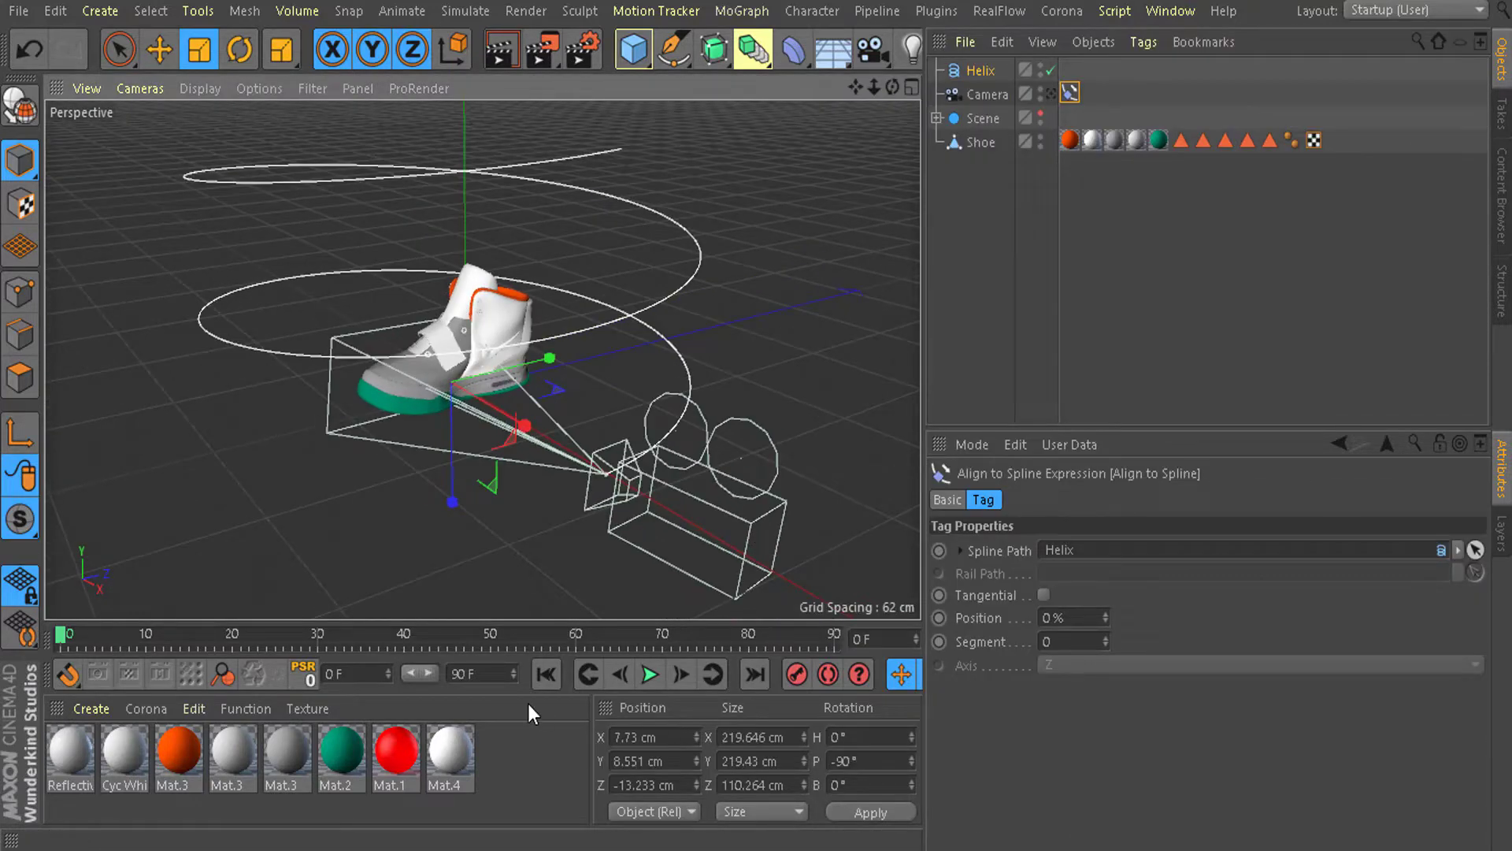
Extend the animation to 200 frames and play back the timeline
{"action": "left_click", "coordinate": [499, 675]}
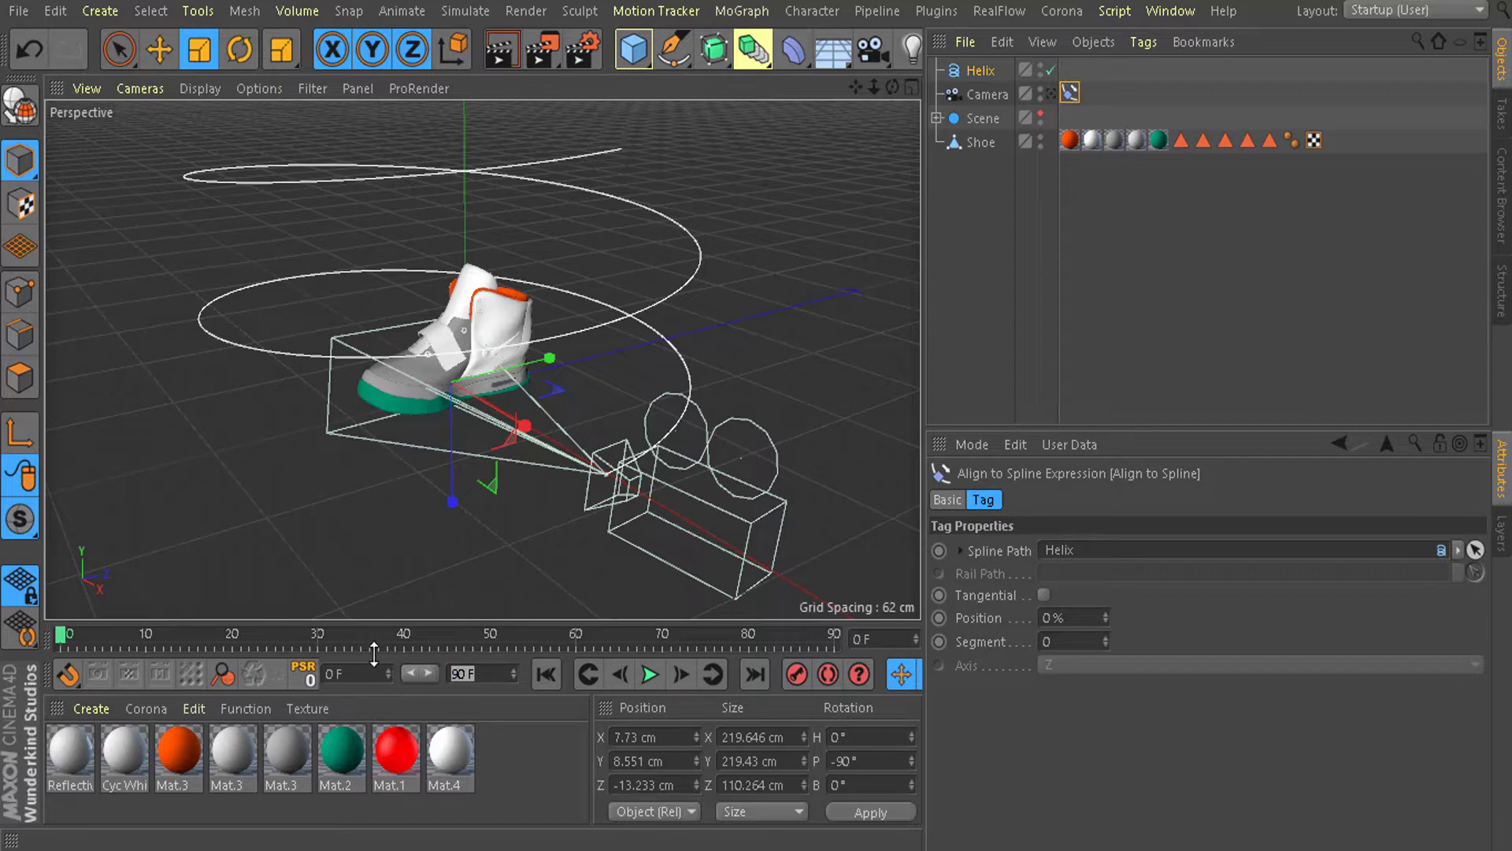
{"action": "key", "text": "Return"}
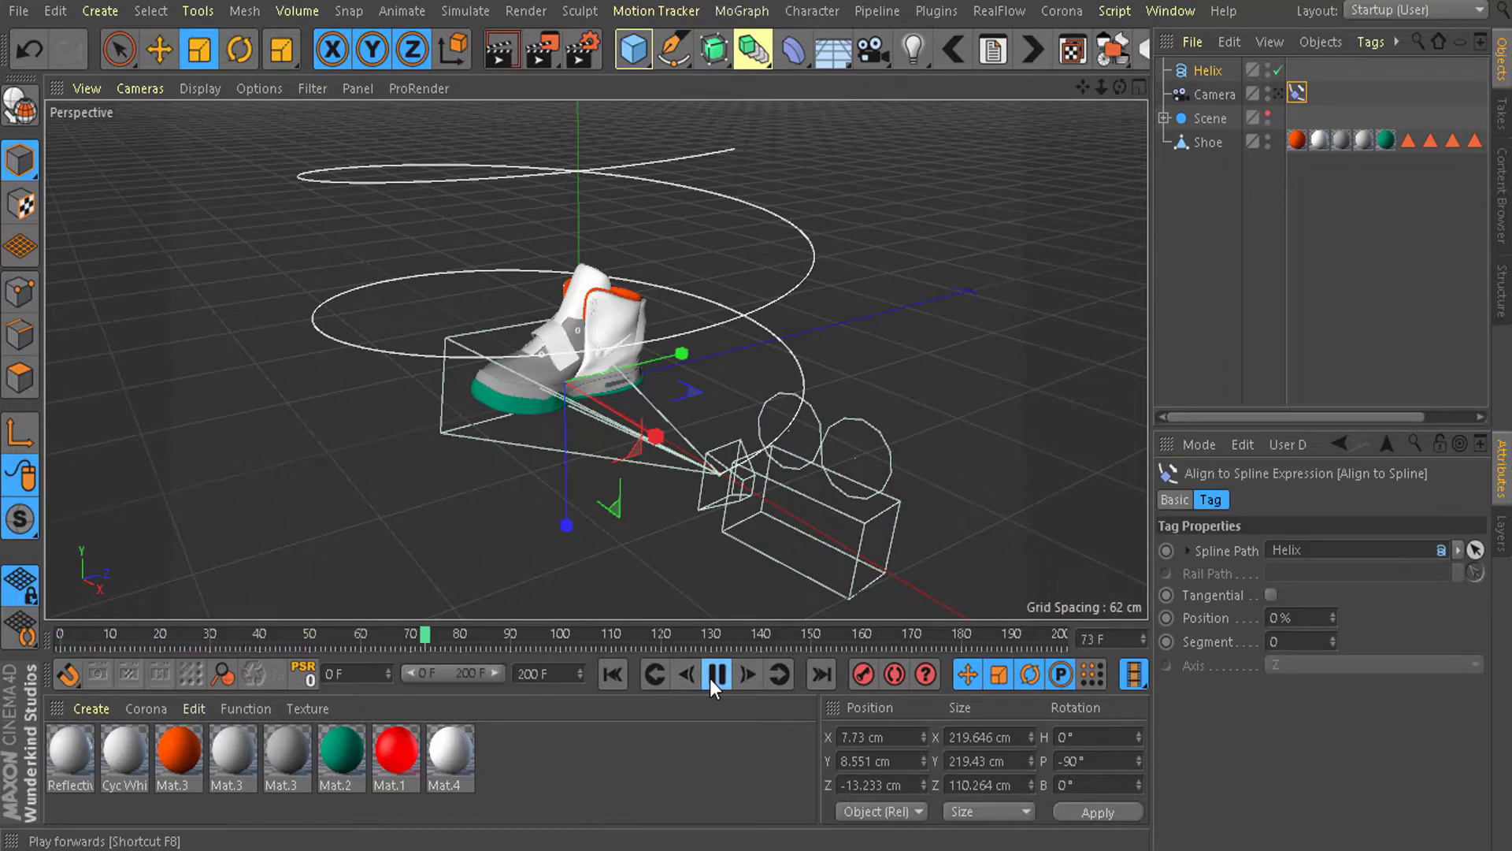
{"action": "left_click", "coordinate": [710, 678]}
{"action": "left_click", "coordinate": [713, 675]}
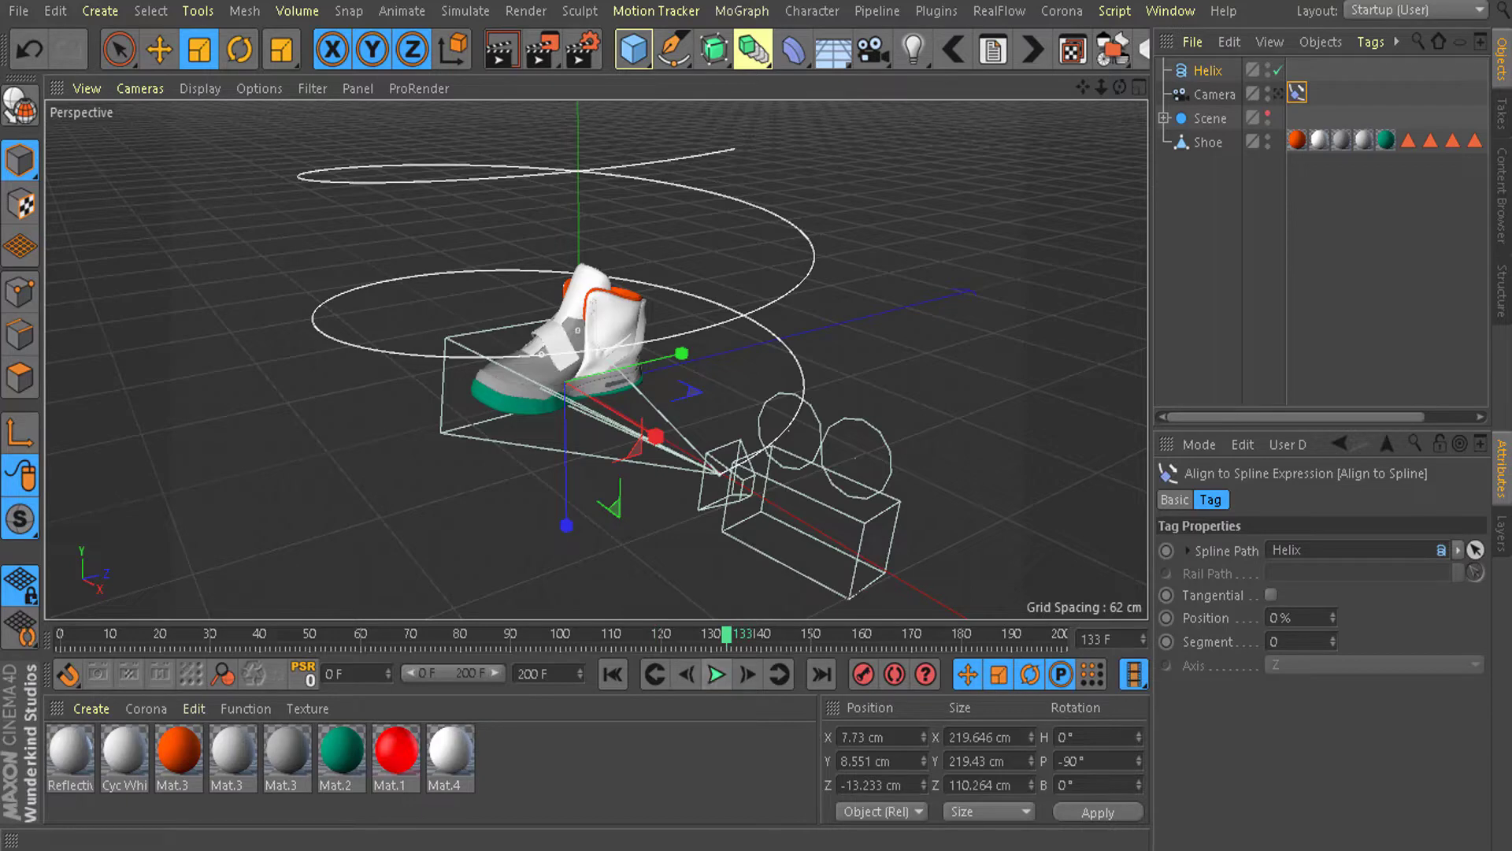
Raise the helix's start angle to about 228° to shorten the path around the shoe
{"action": "left_click", "coordinate": [1182, 72]}
{"action": "left_click", "coordinate": [1273, 501]}
{"action": "scroll", "coordinate": [1331, 572], "scroll_direction": "up", "scroll_amount": 20}
{"action": "scroll", "coordinate": [1331, 571], "scroll_direction": "up", "scroll_amount": 20}
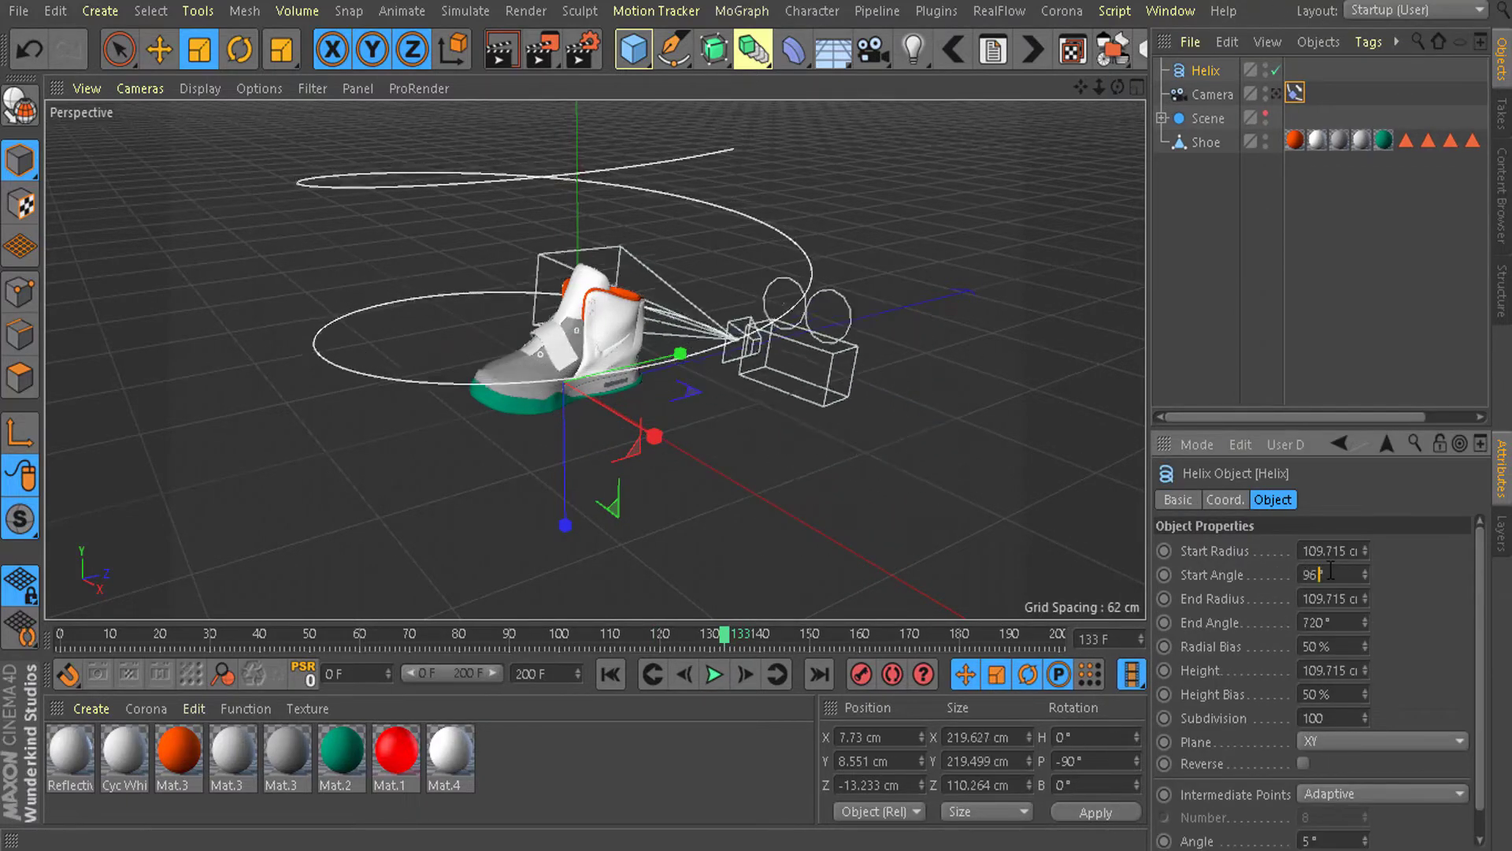
{"action": "scroll", "coordinate": [1329, 571], "scroll_direction": "up", "scroll_amount": 20}
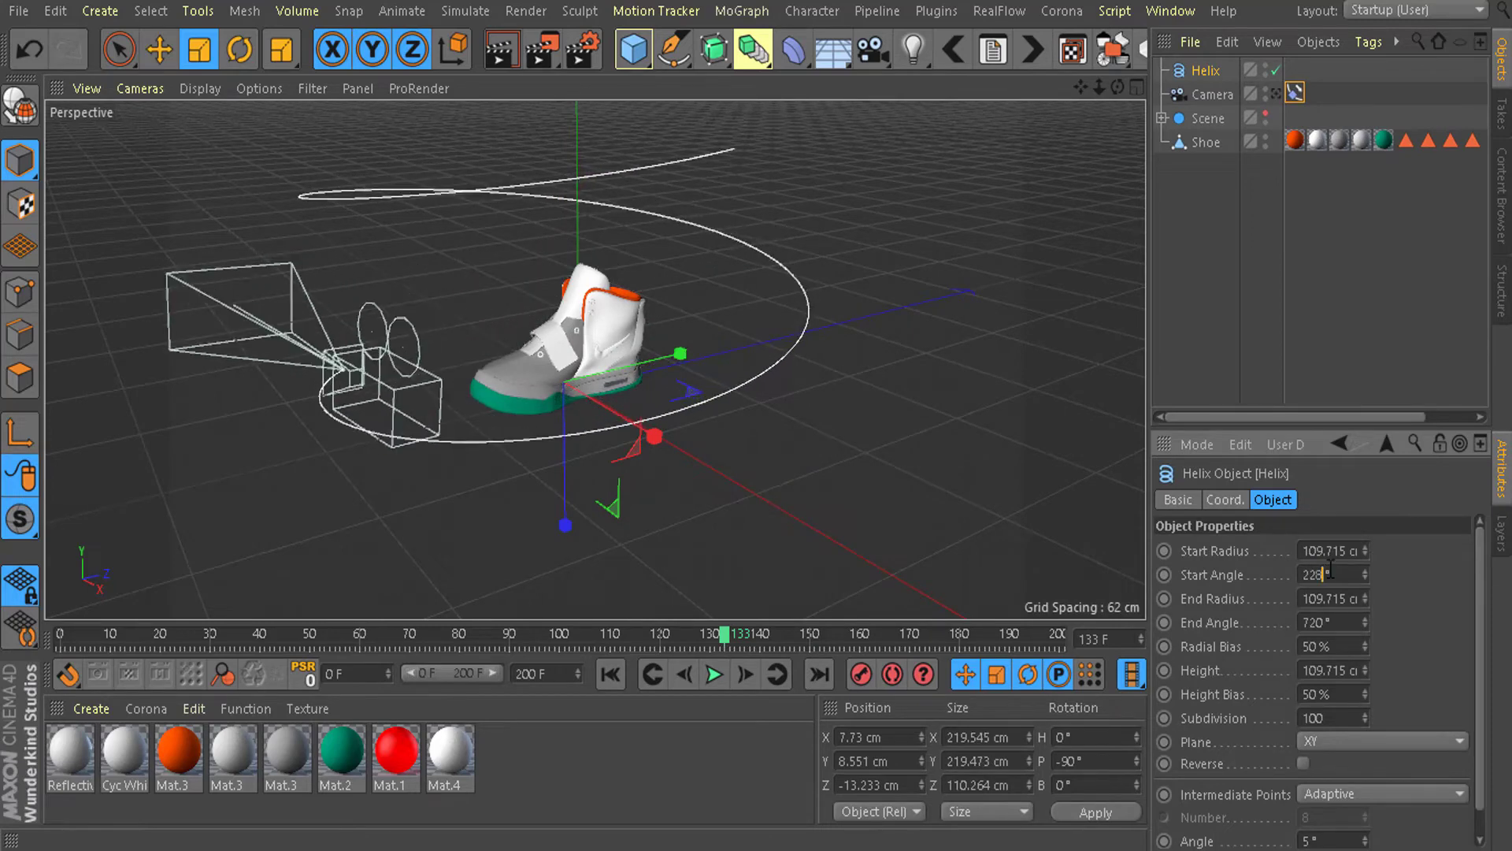
Keyframe the Align to Spline tag's Position at 0% on frame 0
{"action": "left_click", "coordinate": [1295, 92]}
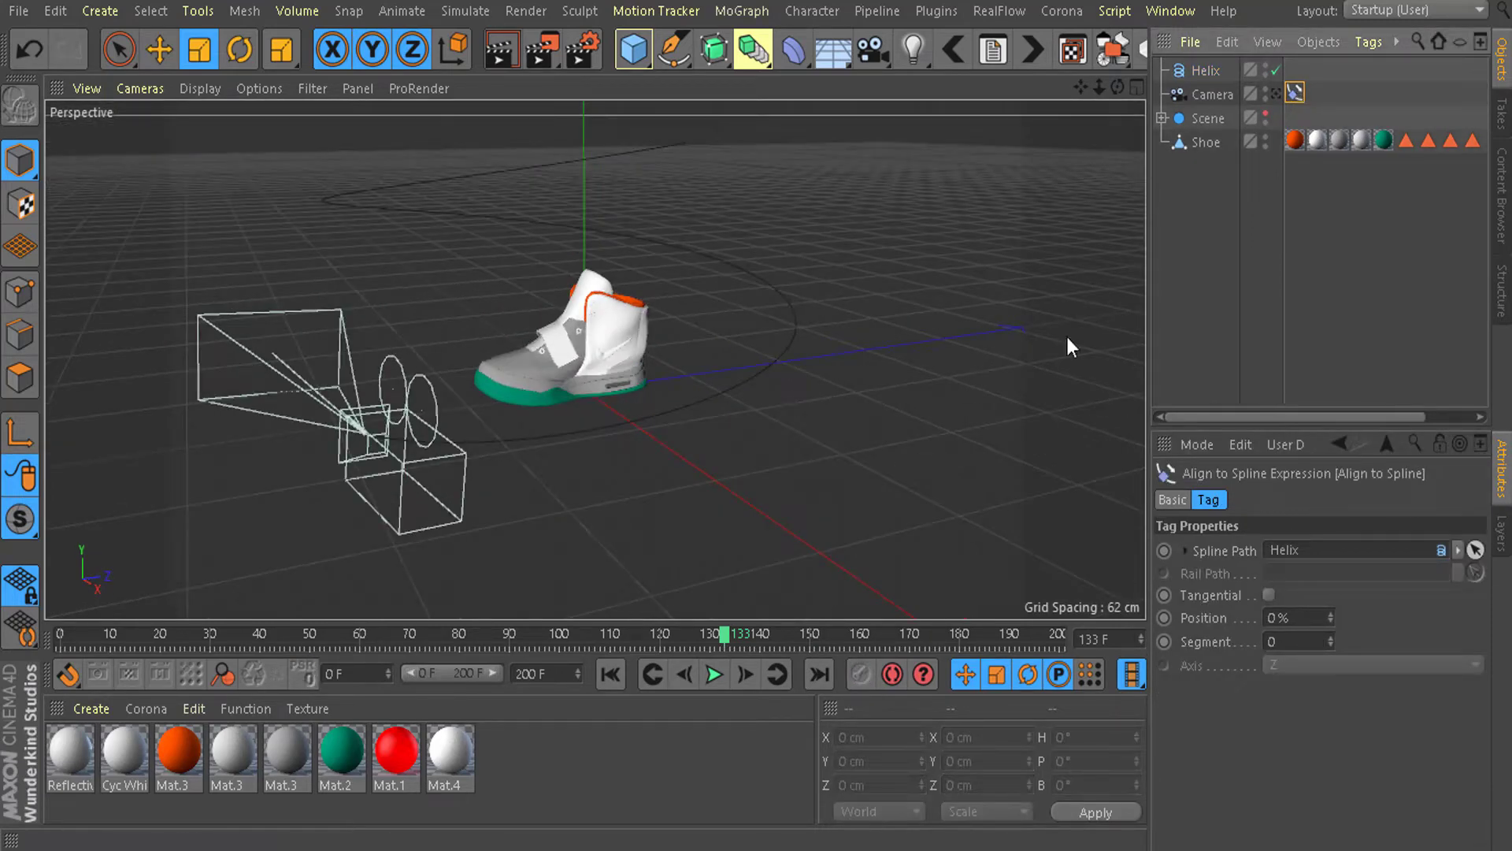
{"action": "left_click_drag", "start_coordinate": [729, 638], "coordinate": [281, 646]}
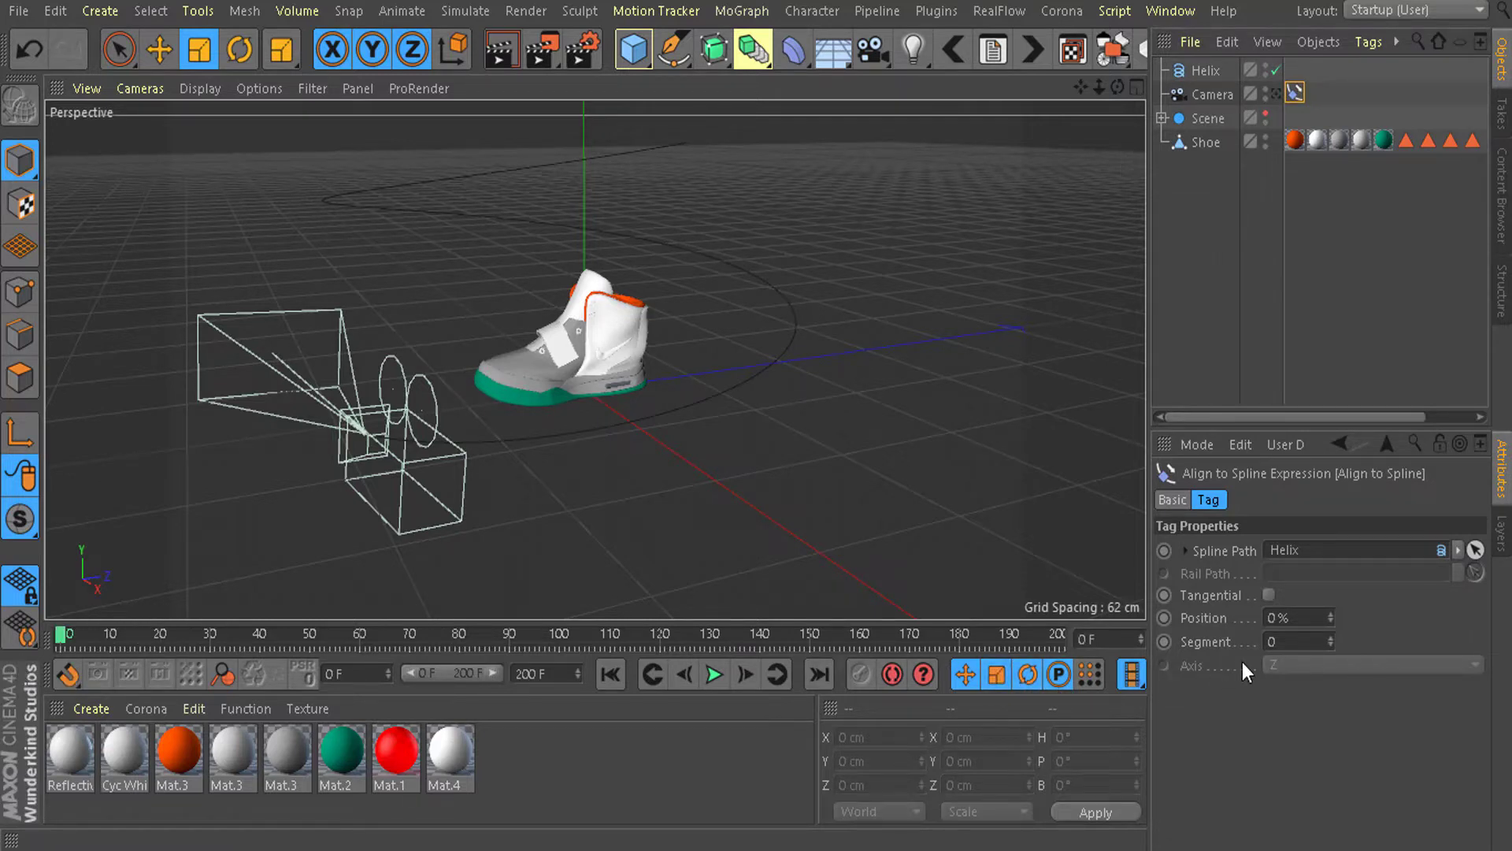
{"action": "left_click", "coordinate": [1163, 619]}
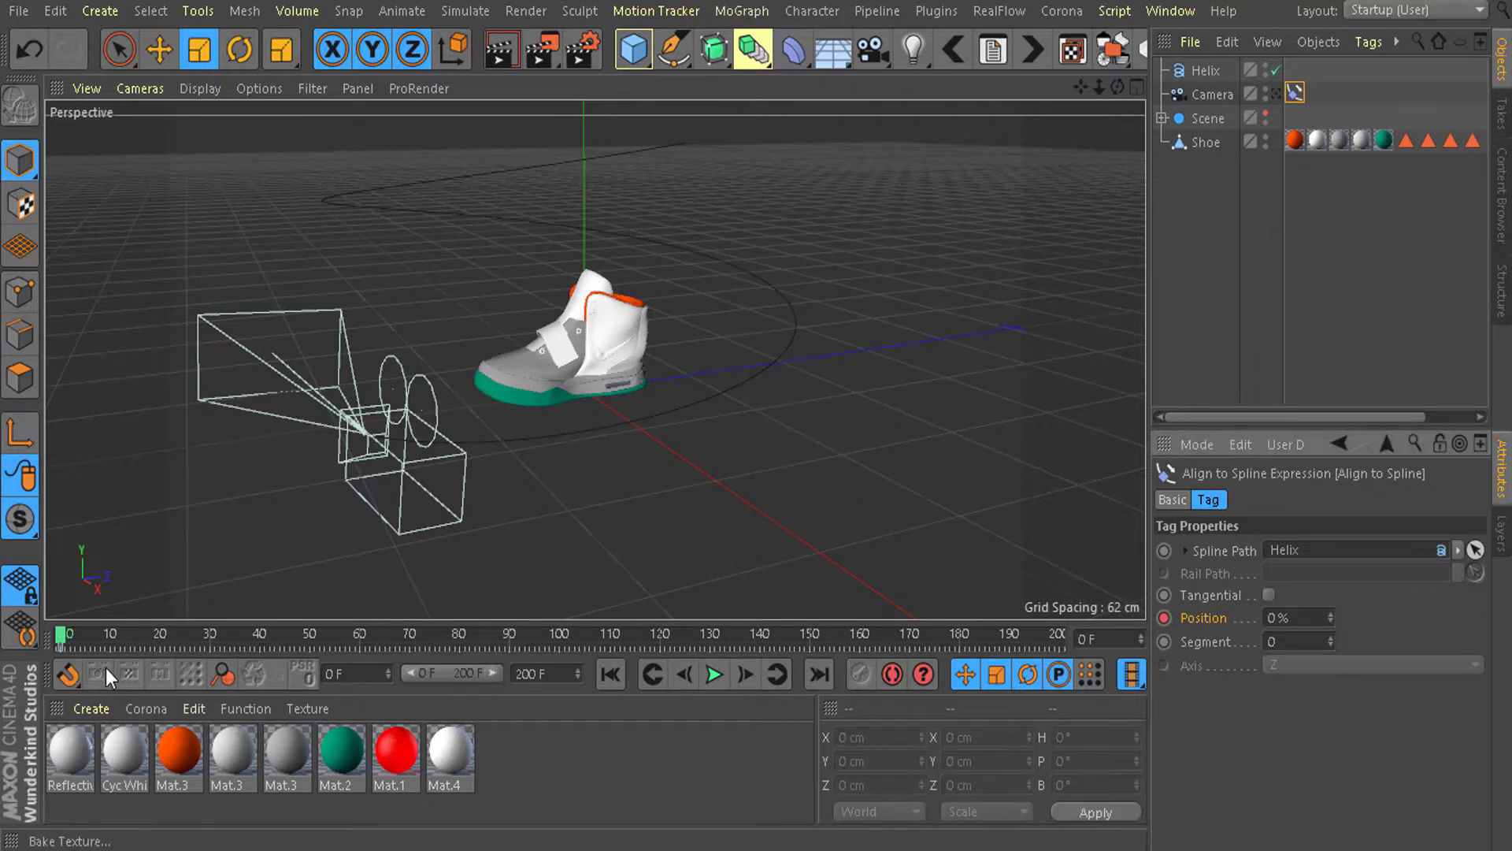
Keyframe the Align to Spline tag's Position at 100% on frame 200
{"action": "left_click_drag", "start_coordinate": [60, 640], "coordinate": [167, 619]}
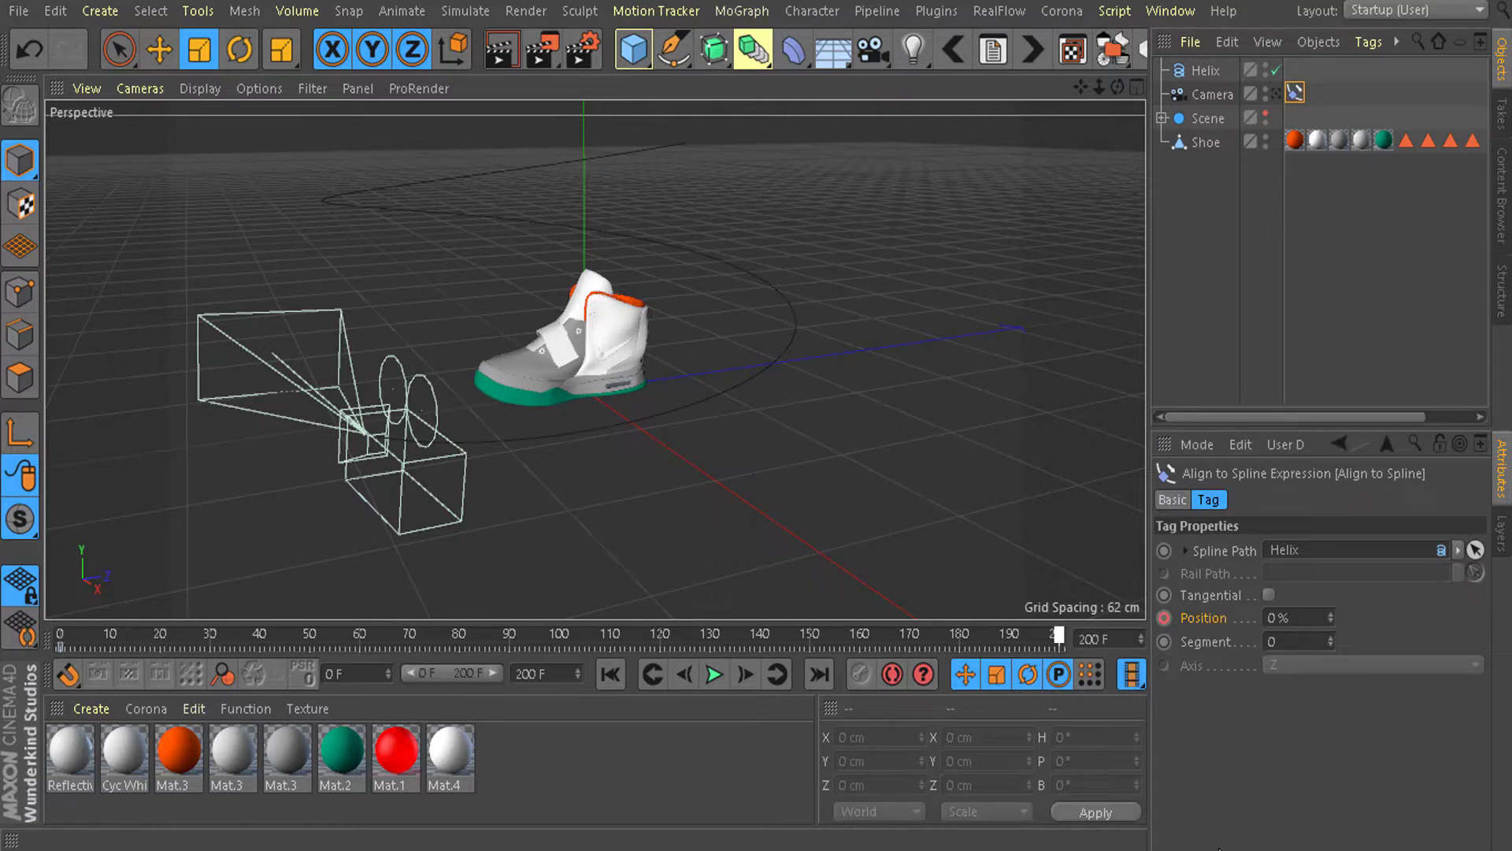
{"action": "double_click", "coordinate": [1307, 616]}
{"action": "type", "text": "100"}
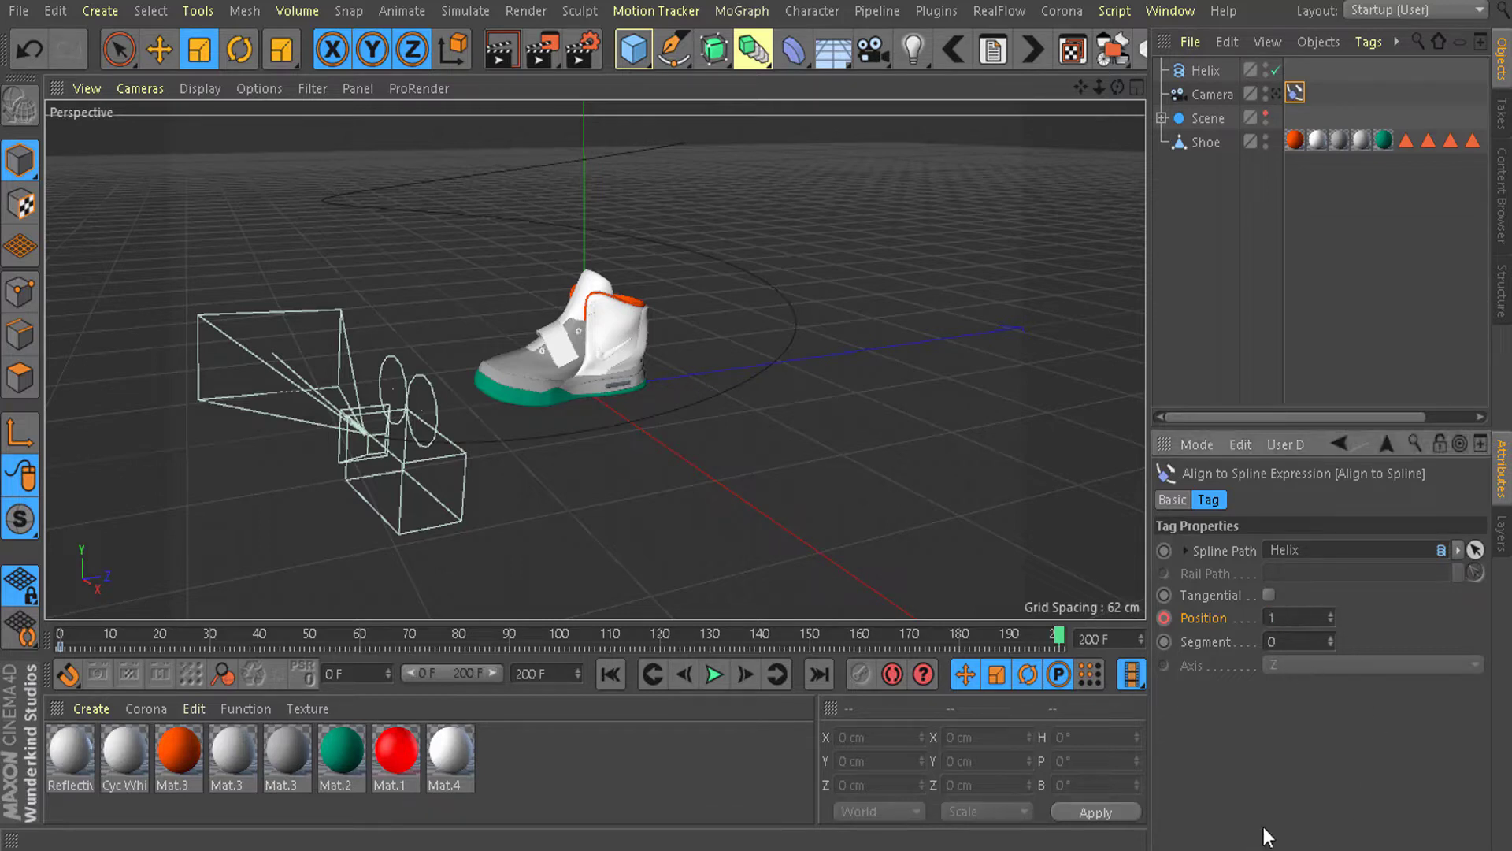
{"action": "key", "text": "Return"}
{"action": "left_click", "coordinate": [1165, 618]}
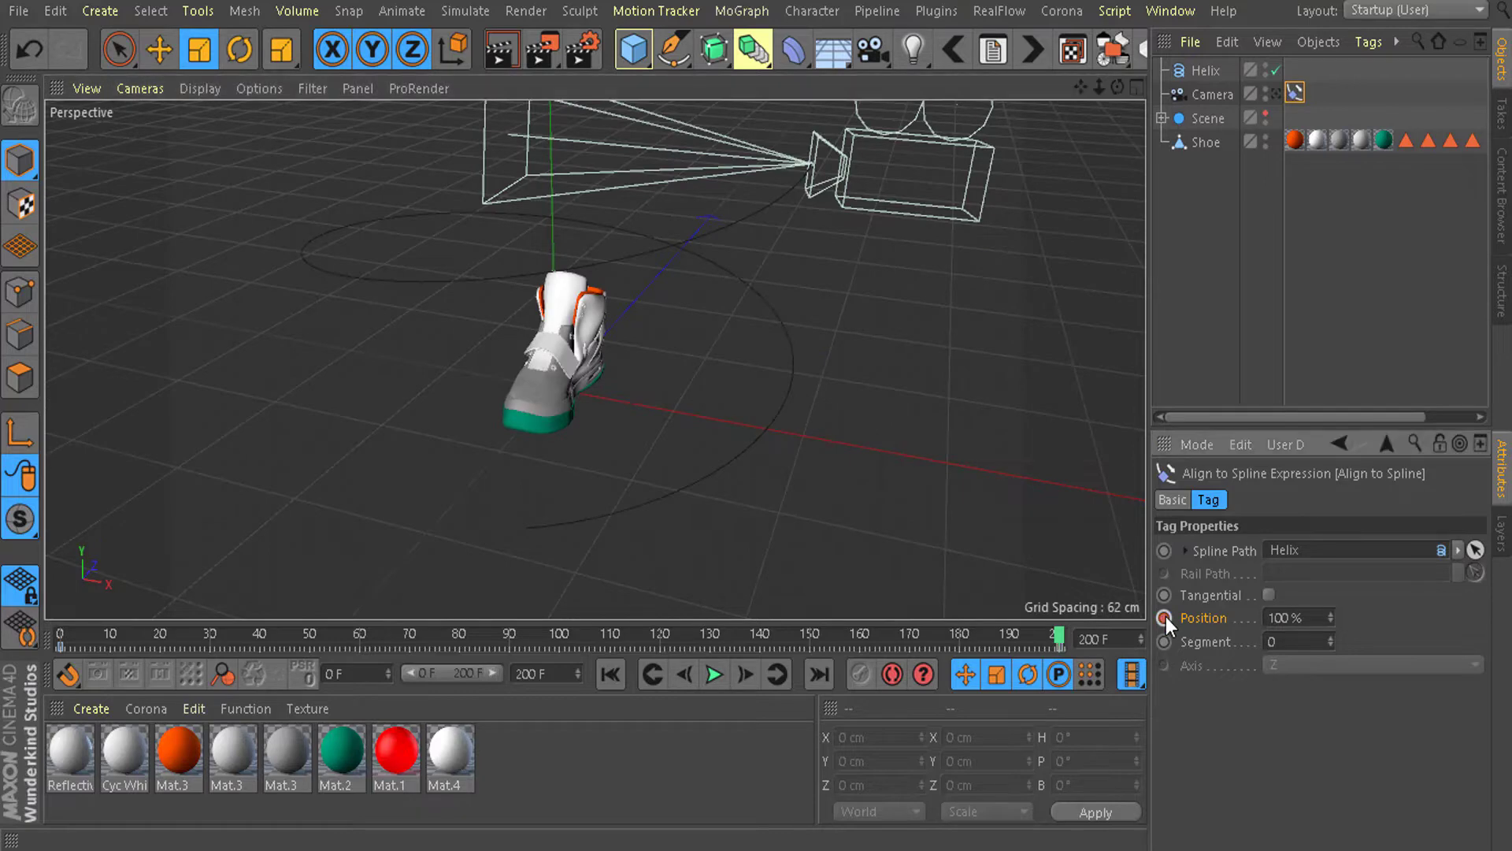
Preview the spline animation from frame 0 through the camera, stop playback and leave the camera view
{"action": "left_click_drag", "start_coordinate": [1070, 636], "coordinate": [4, 626]}
{"action": "left_click_drag", "start_coordinate": [528, 510], "coordinate": [579, 477], "text": "alt"}
{"action": "left_click", "coordinate": [1274, 94]}
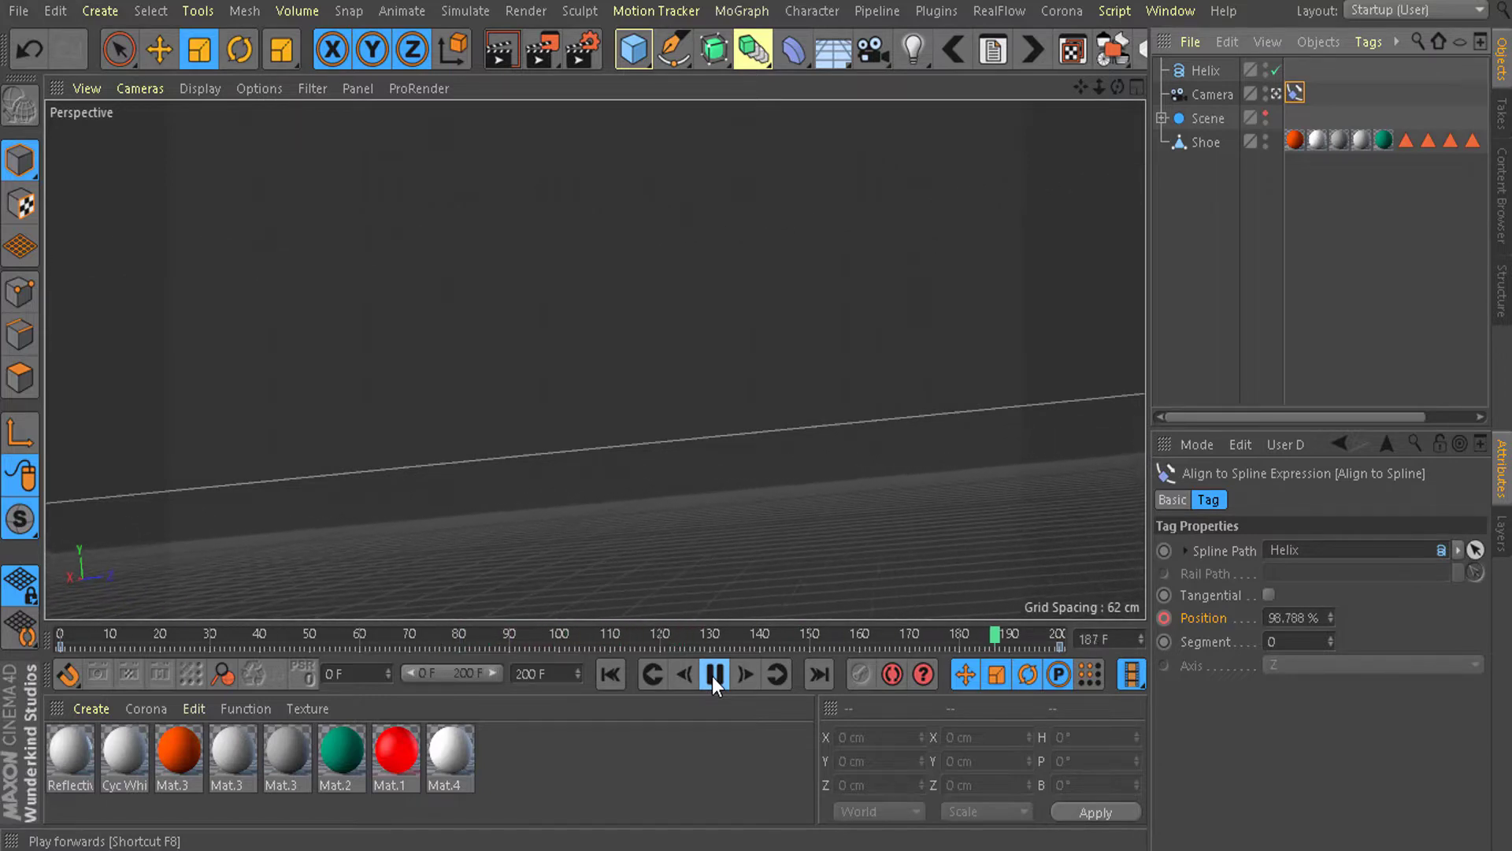
{"action": "left_click", "coordinate": [715, 676]}
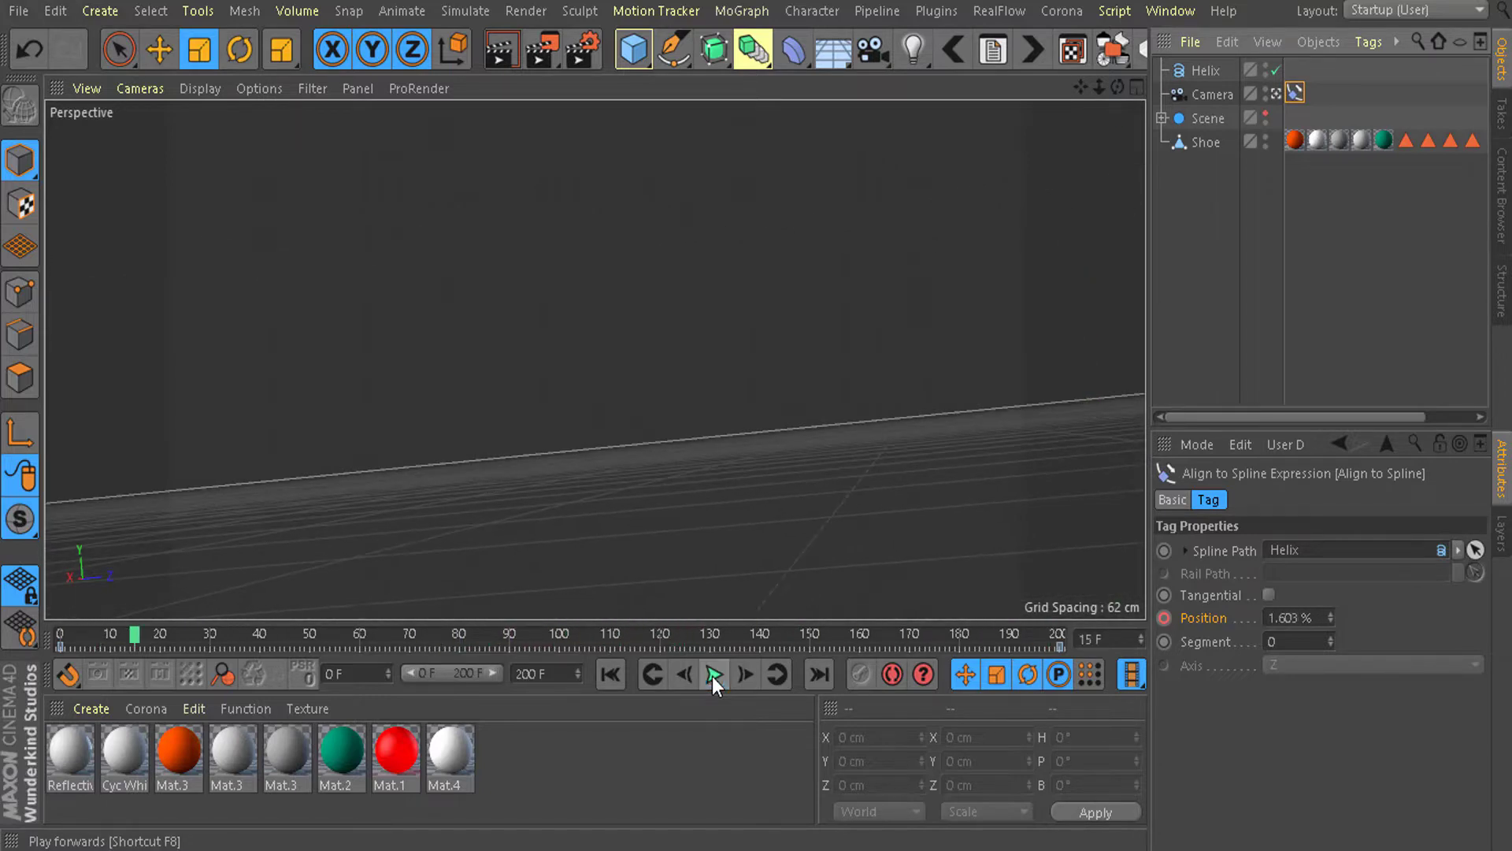
{"action": "left_click", "coordinate": [1275, 95]}
Add a Target tag to the camera
{"action": "left_click_drag", "start_coordinate": [759, 410], "coordinate": [510, 389], "text": "alt"}
{"action": "scroll", "coordinate": [676, 361], "scroll_direction": "up", "scroll_amount": 6}
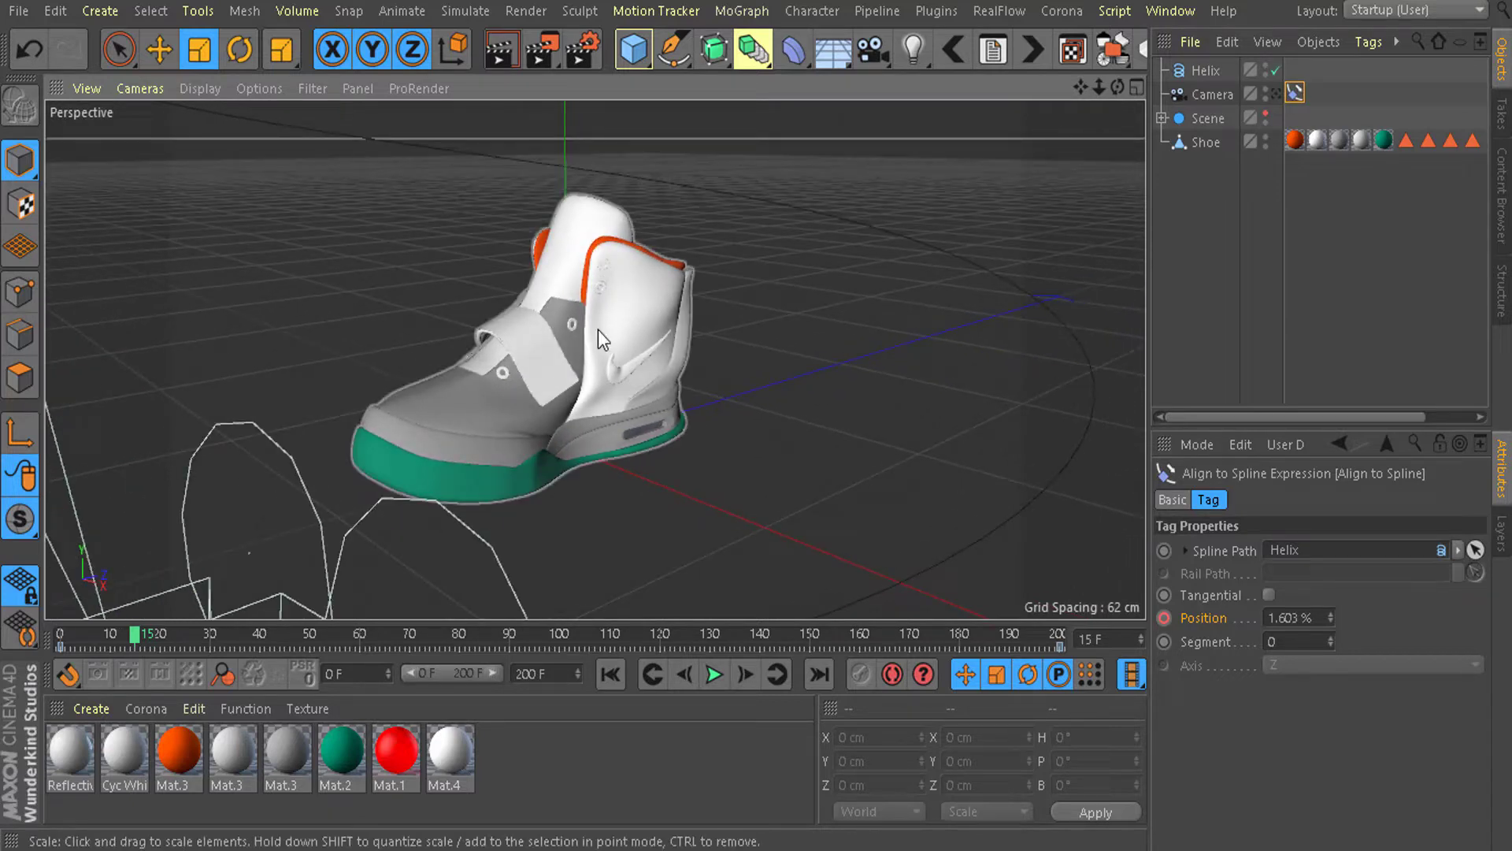
{"action": "right_click", "coordinate": [1209, 95]}
{"action": "mouse_move", "coordinate": [1256, 8]}
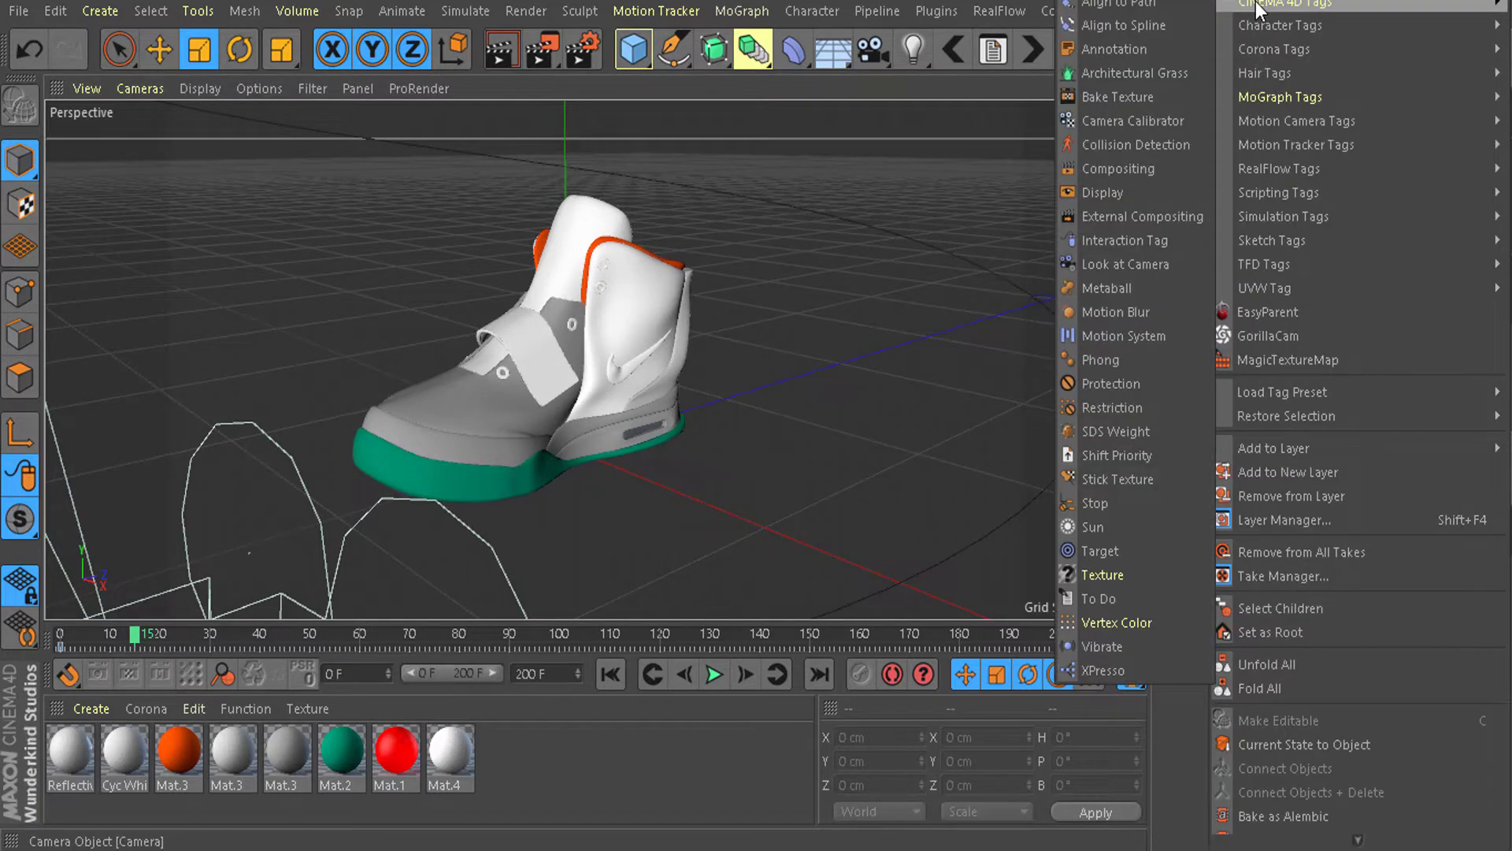
{"action": "left_click", "coordinate": [1134, 549]}
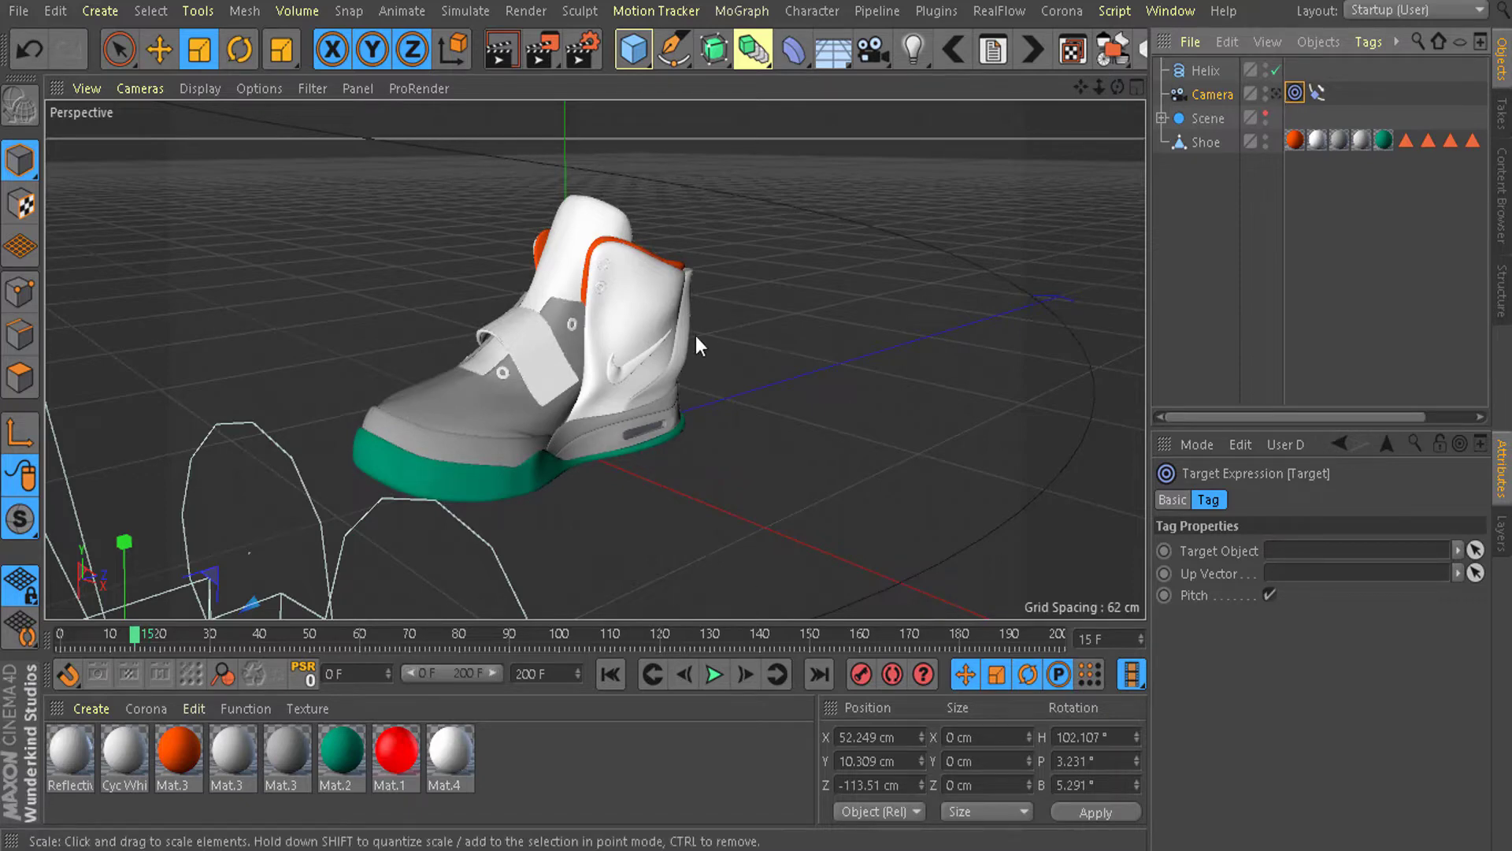
Assign the Shoe as the Target Object of the camera's Target tag
{"action": "scroll", "coordinate": [701, 331], "scroll_direction": "down", "scroll_amount": 4}
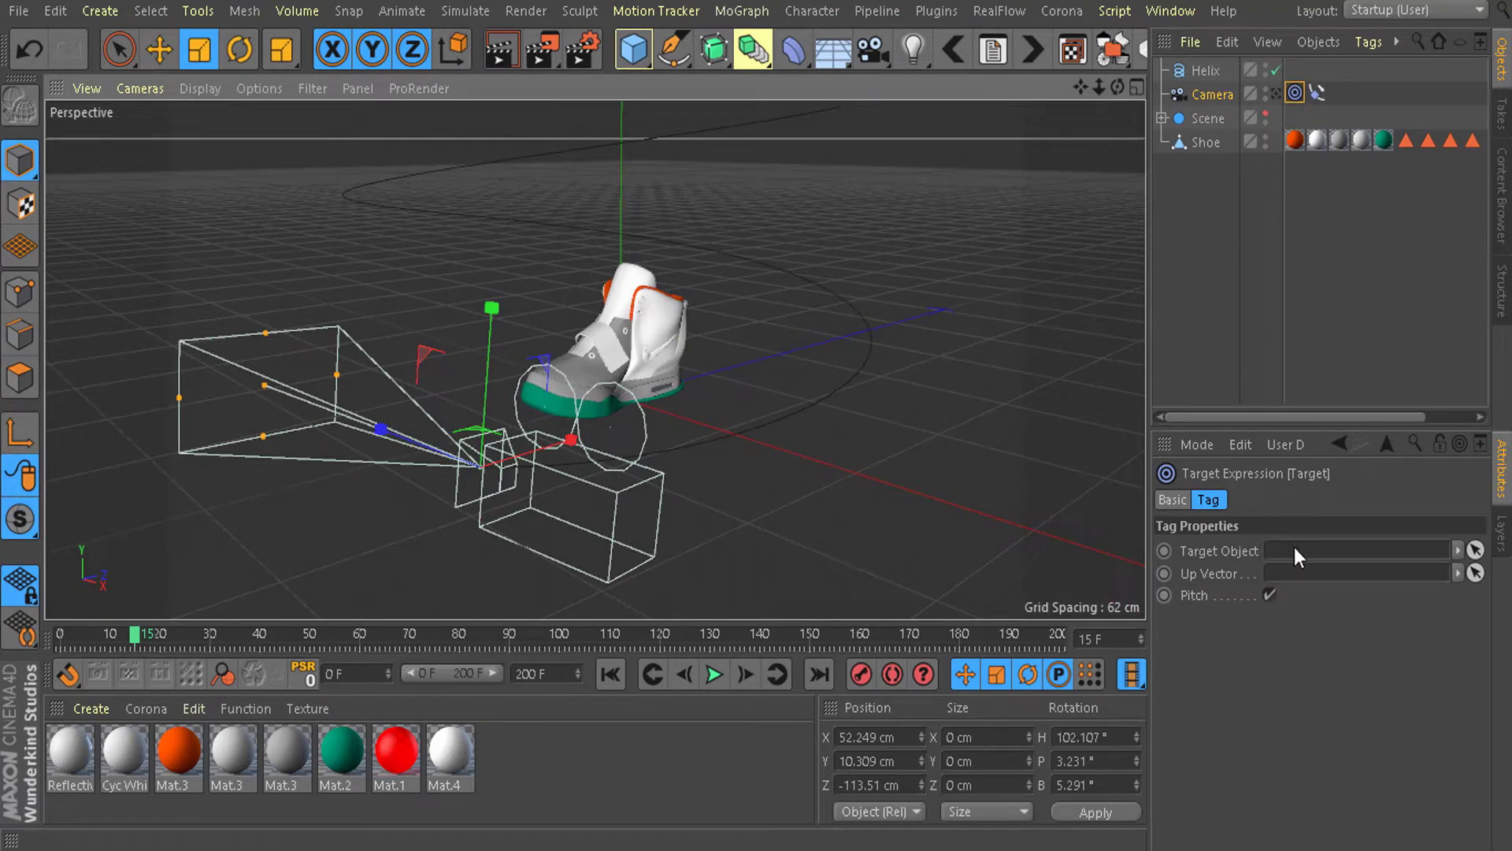
{"action": "left_click", "coordinate": [1183, 144]}
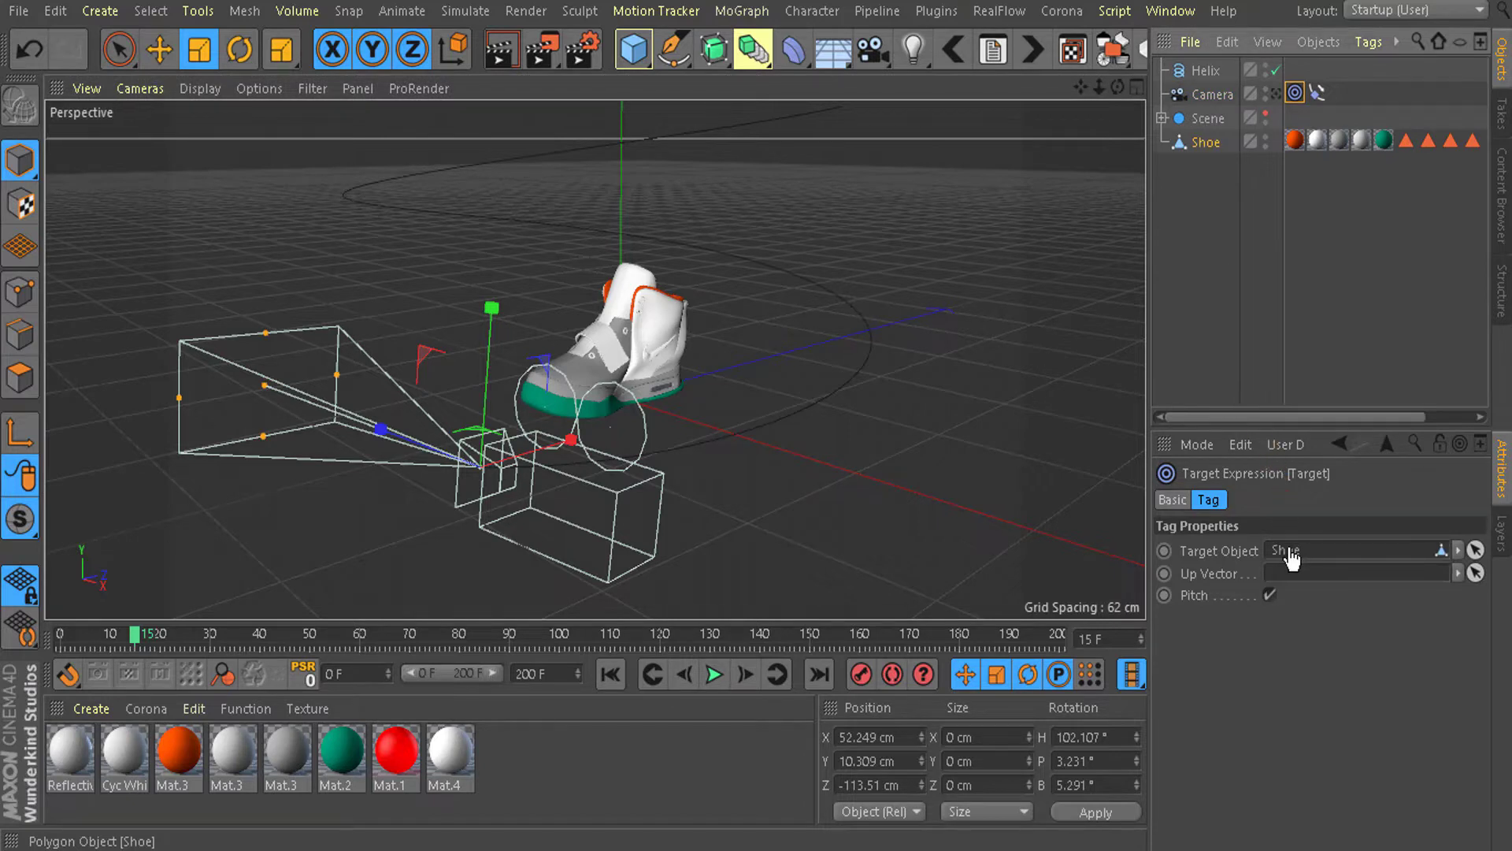
{"action": "left_click_drag", "start_coordinate": [1183, 143], "coordinate": [1290, 550]}
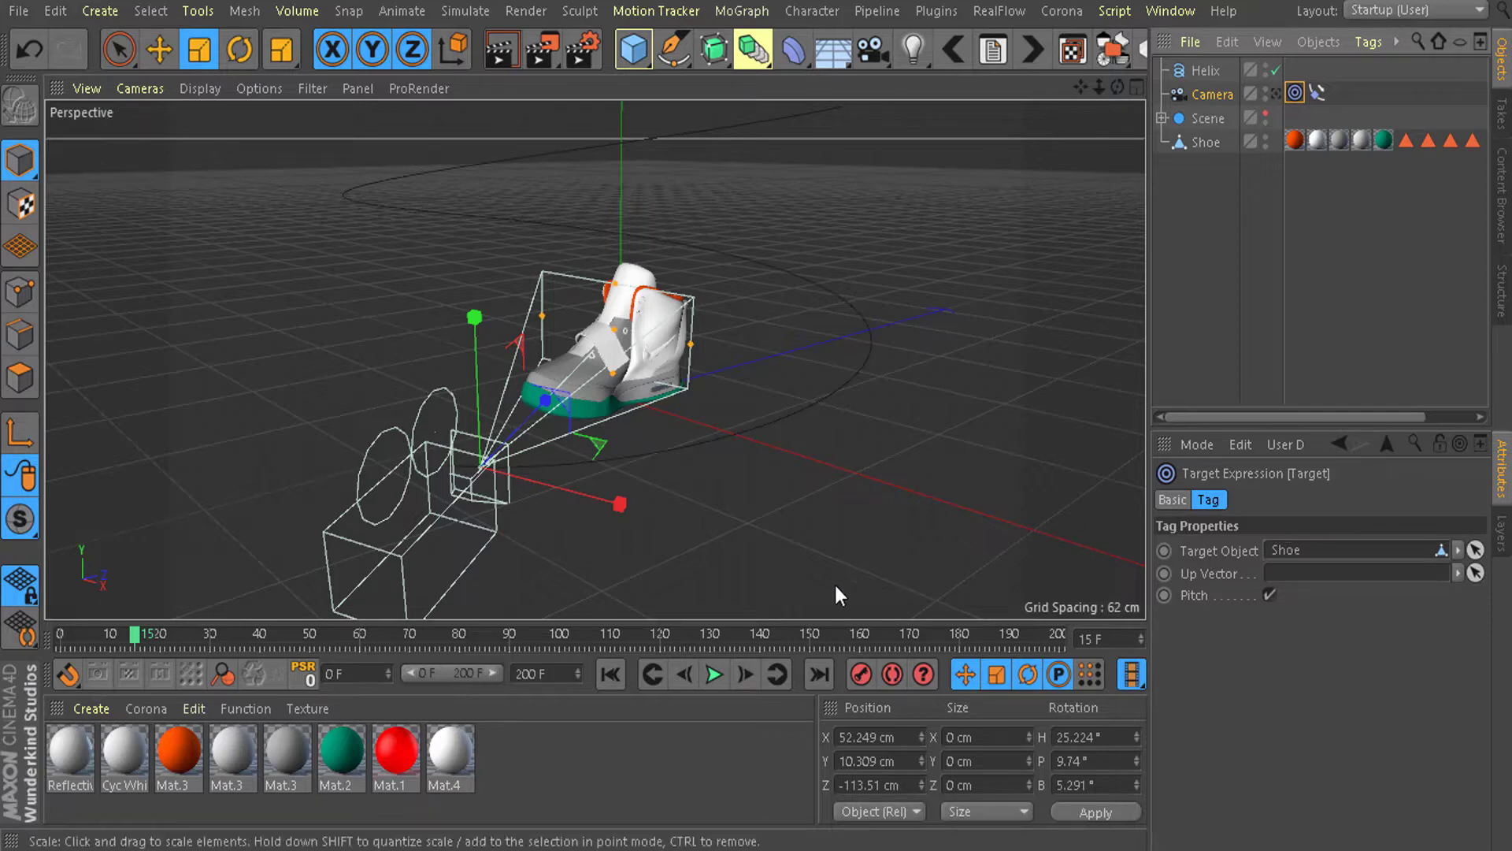
Play the animation from outside and through the camera to check that it follows the shoe
{"action": "left_click", "coordinate": [713, 676]}
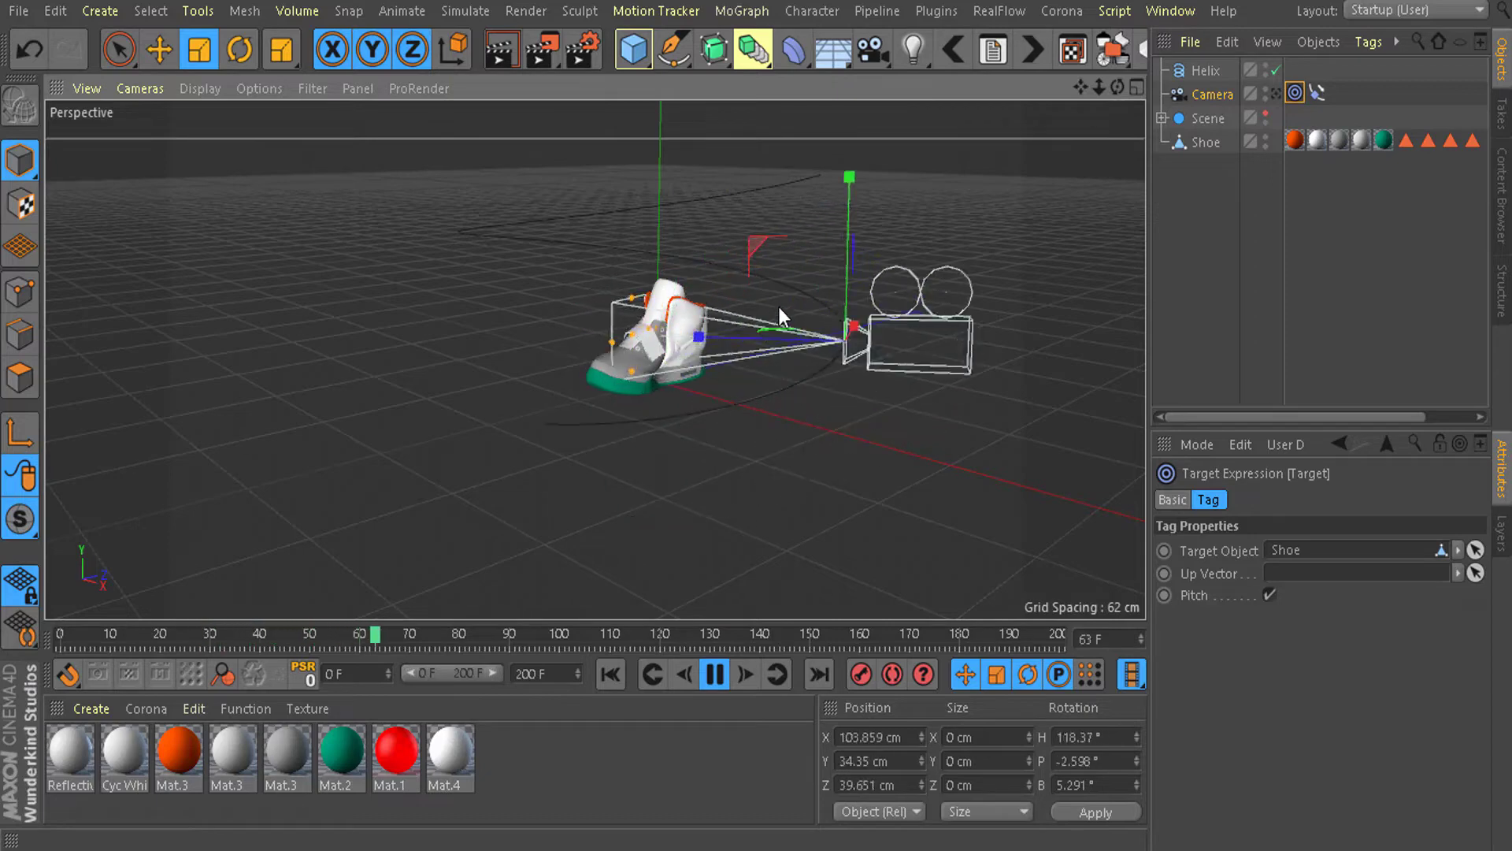
{"action": "middle_click_drag", "start_coordinate": [726, 285], "coordinate": [663, 347], "text": "alt"}
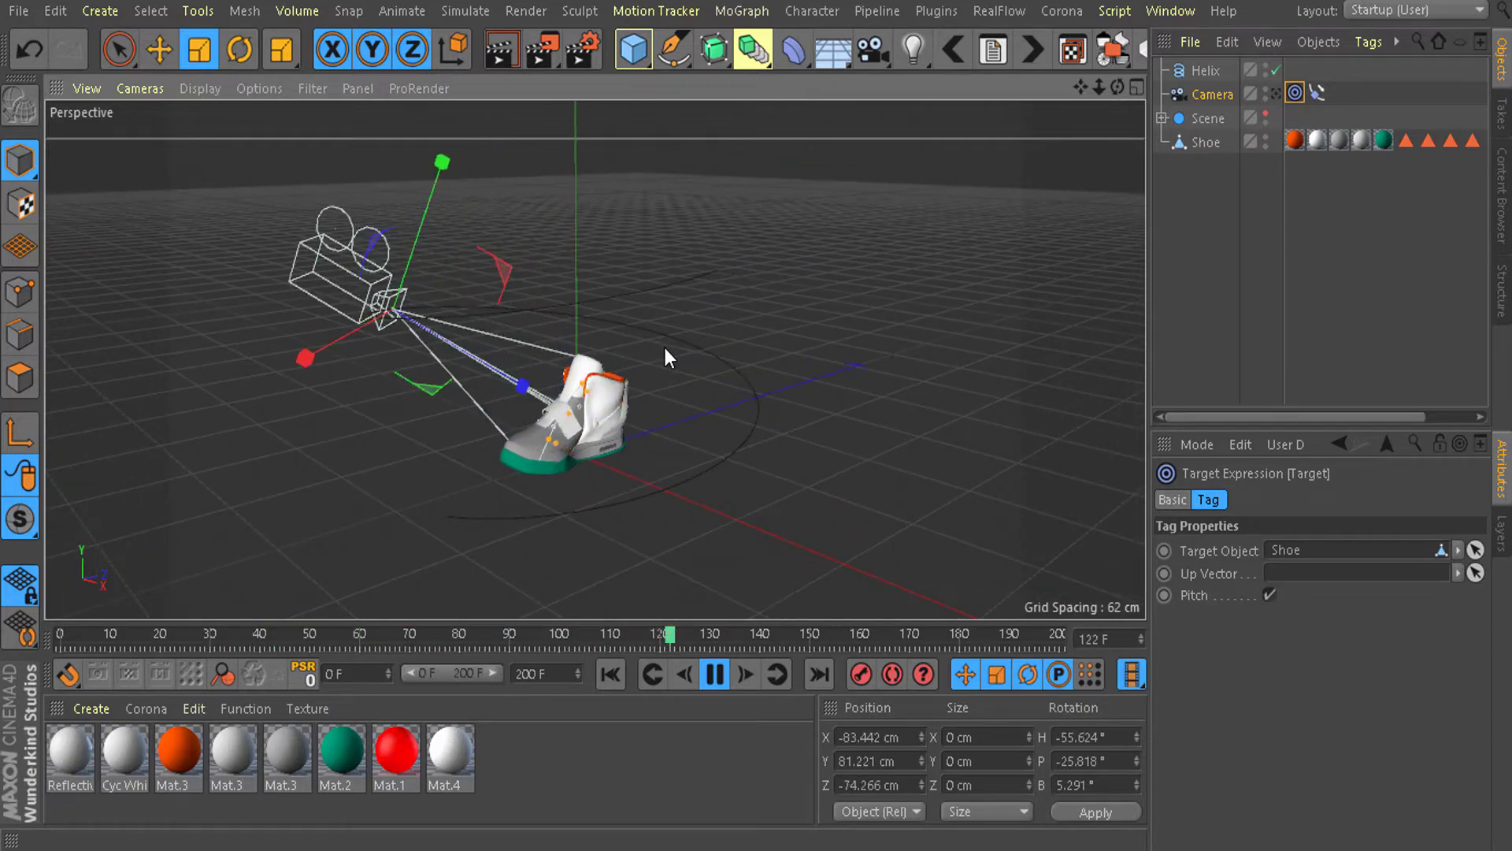
{"action": "left_click", "coordinate": [716, 675]}
{"action": "left_click", "coordinate": [1273, 92]}
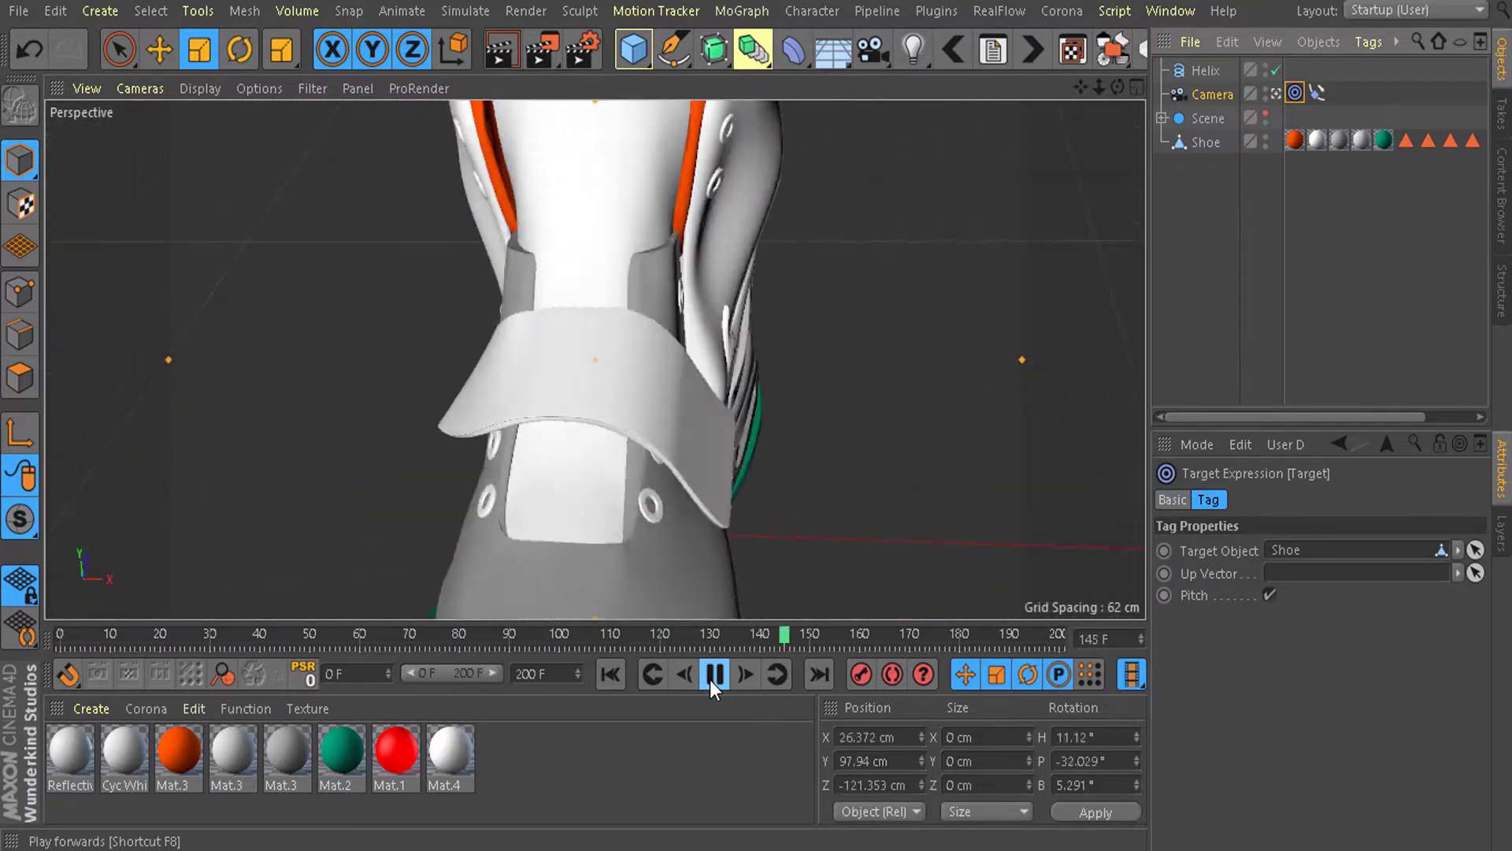
{"action": "left_click", "coordinate": [712, 682]}
{"action": "left_click", "coordinate": [1276, 93]}
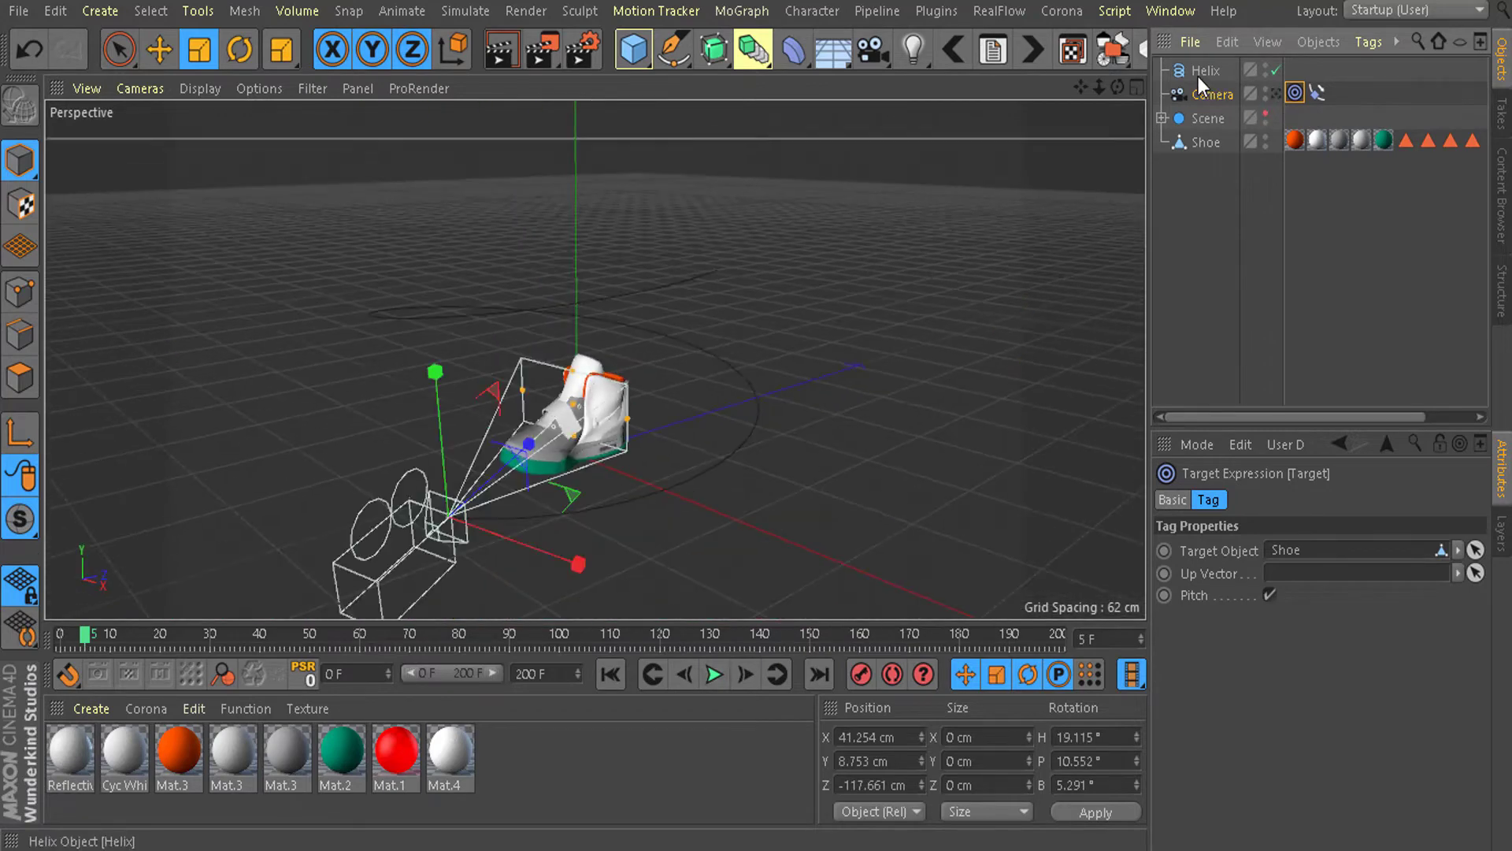
Lower the helix to about Y -2.9 cm with the Move tool
{"action": "left_click", "coordinate": [1204, 71]}
{"action": "left_click", "coordinate": [159, 53]}
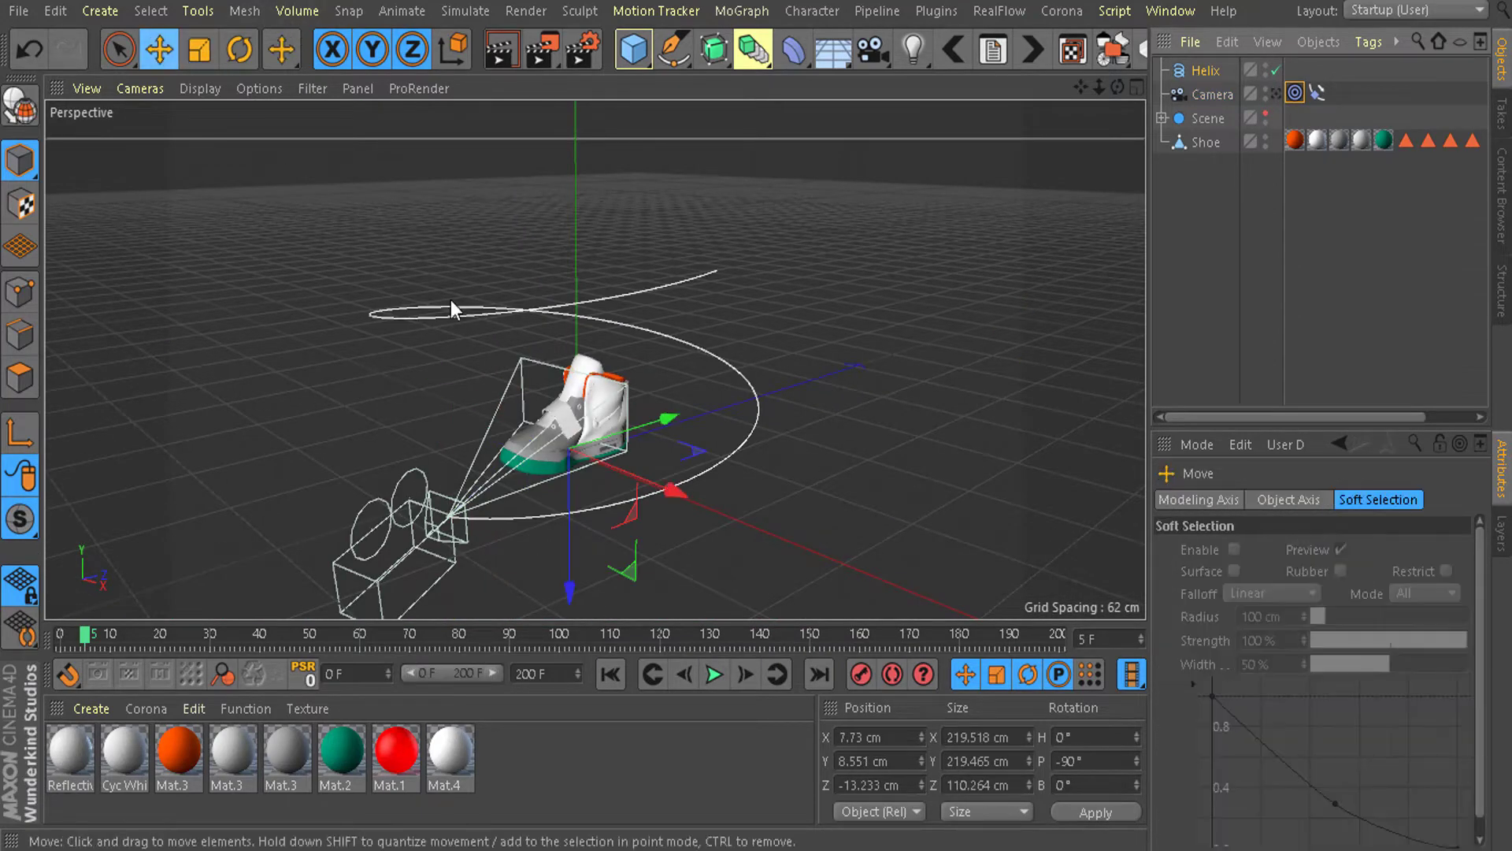
{"action": "left_click_drag", "start_coordinate": [569, 579], "coordinate": [492, 536]}
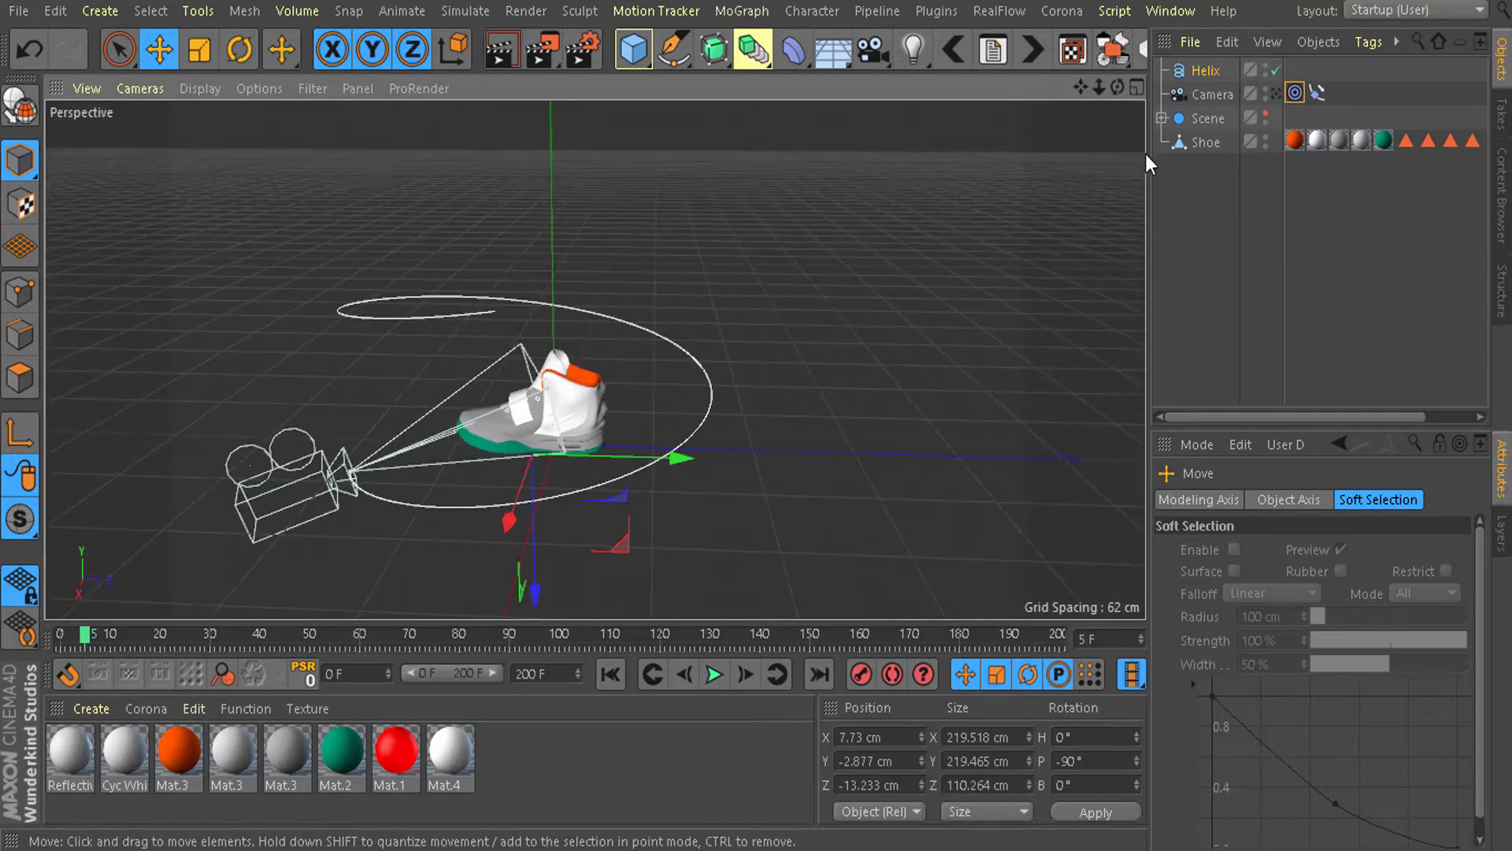
Preview the camera's lowered path through the camera and return to the perspective view
{"action": "left_click", "coordinate": [1276, 93]}
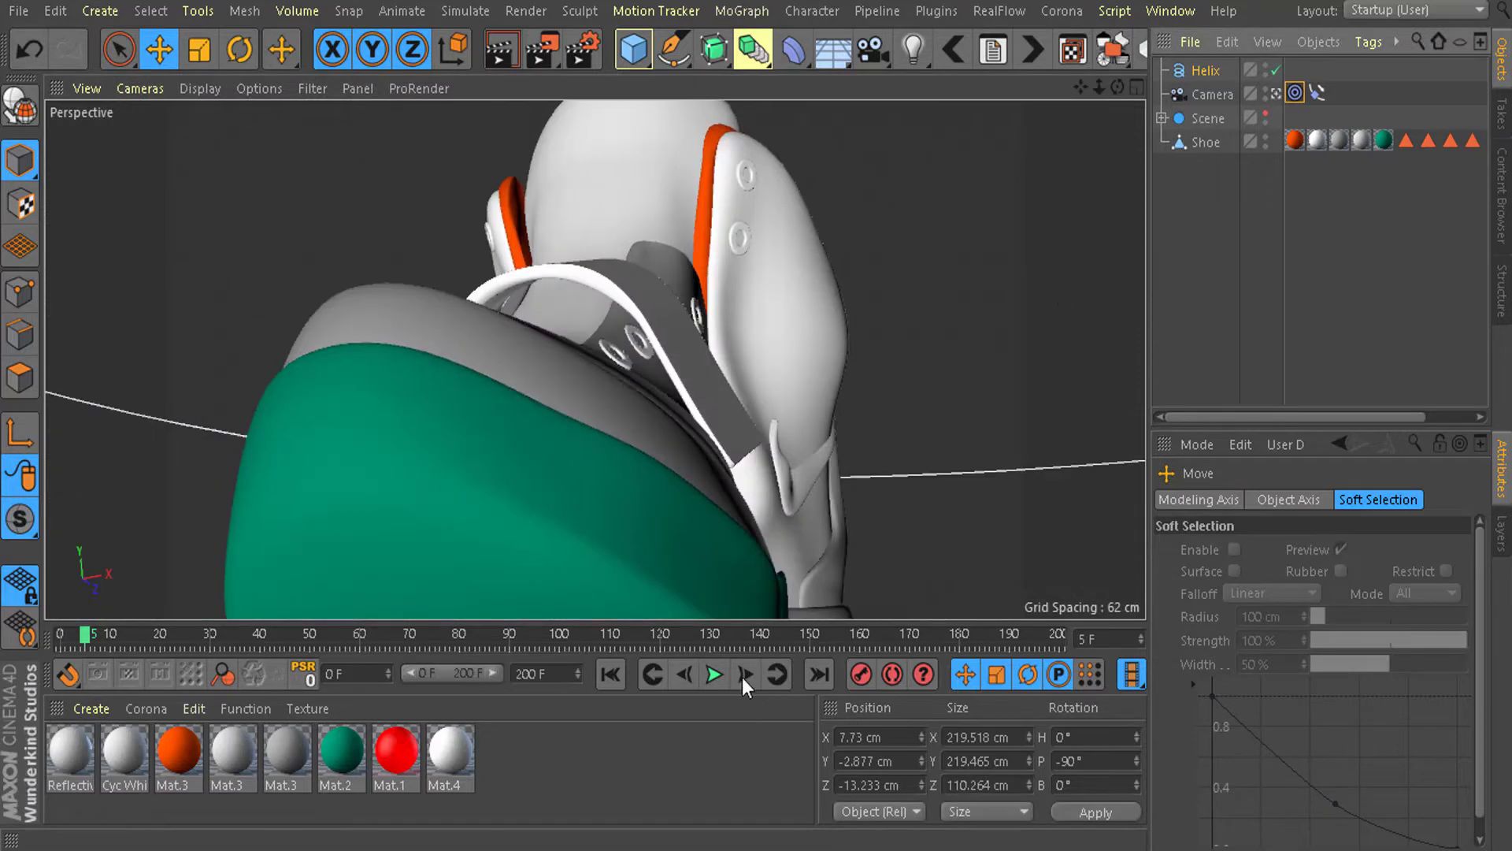
{"action": "left_click", "coordinate": [715, 675]}
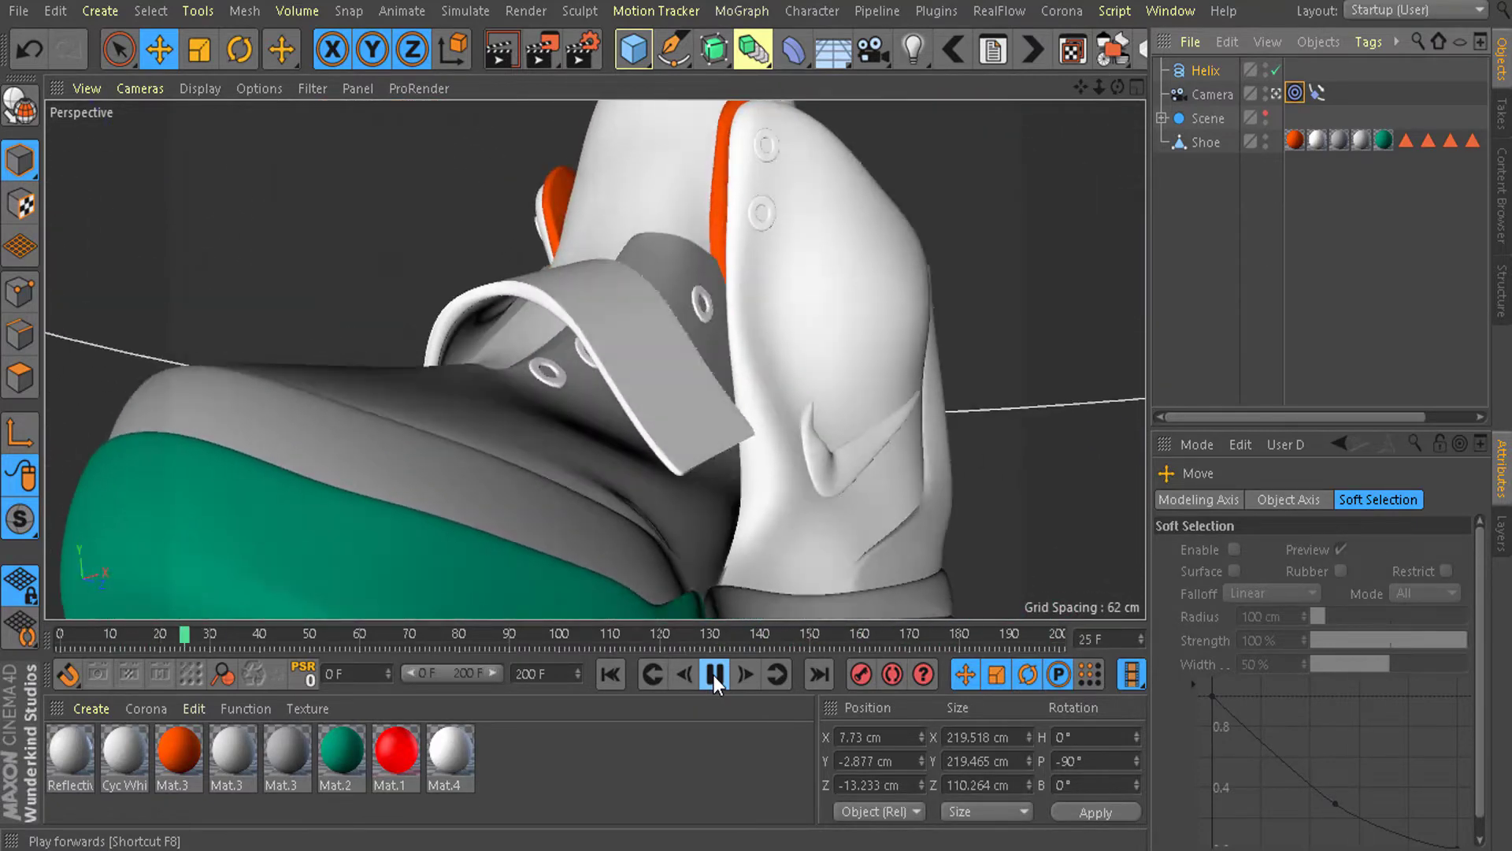
{"action": "left_click", "coordinate": [715, 676]}
{"action": "left_click", "coordinate": [1276, 94]}
Widen the camera's field of view to a focal length of about 31.2 mm and play the animation through the camera
{"action": "left_click", "coordinate": [573, 429]}
{"action": "left_click_drag", "start_coordinate": [562, 438], "coordinate": [502, 427]}
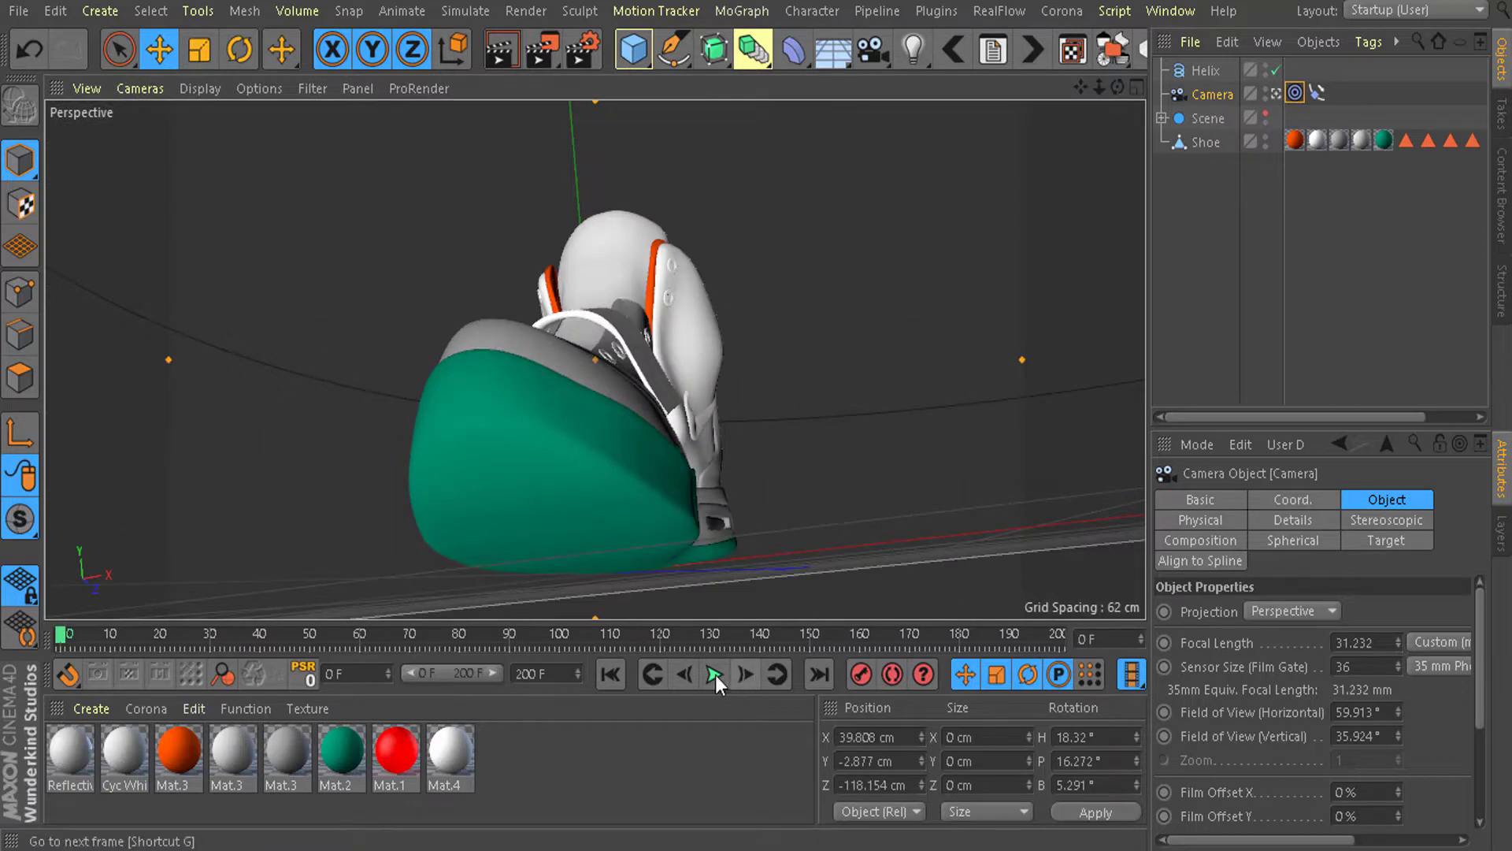
{"action": "left_click", "coordinate": [715, 676]}
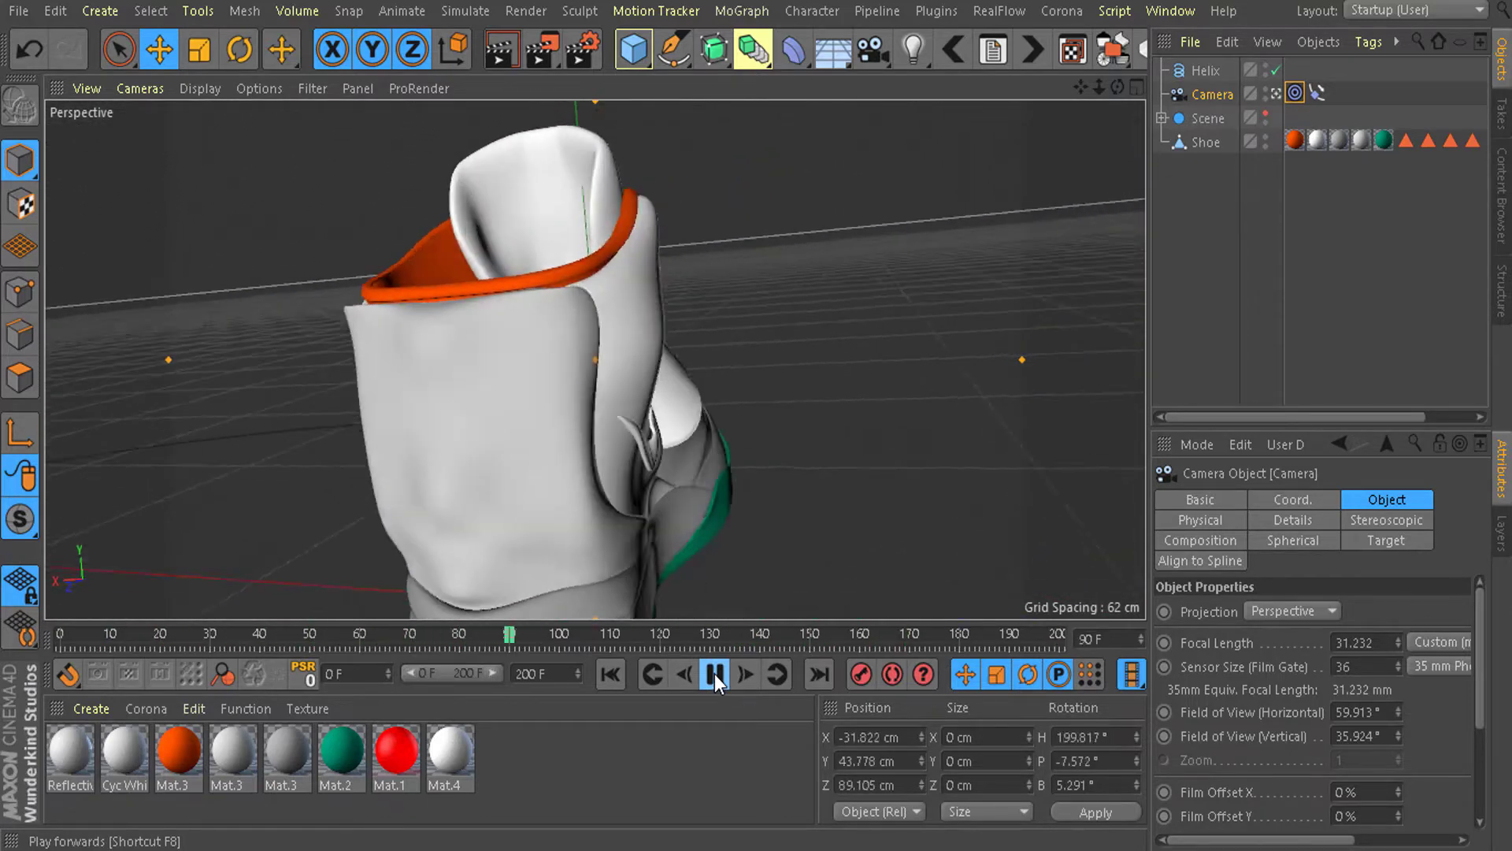
{"action": "left_click", "coordinate": [714, 675]}
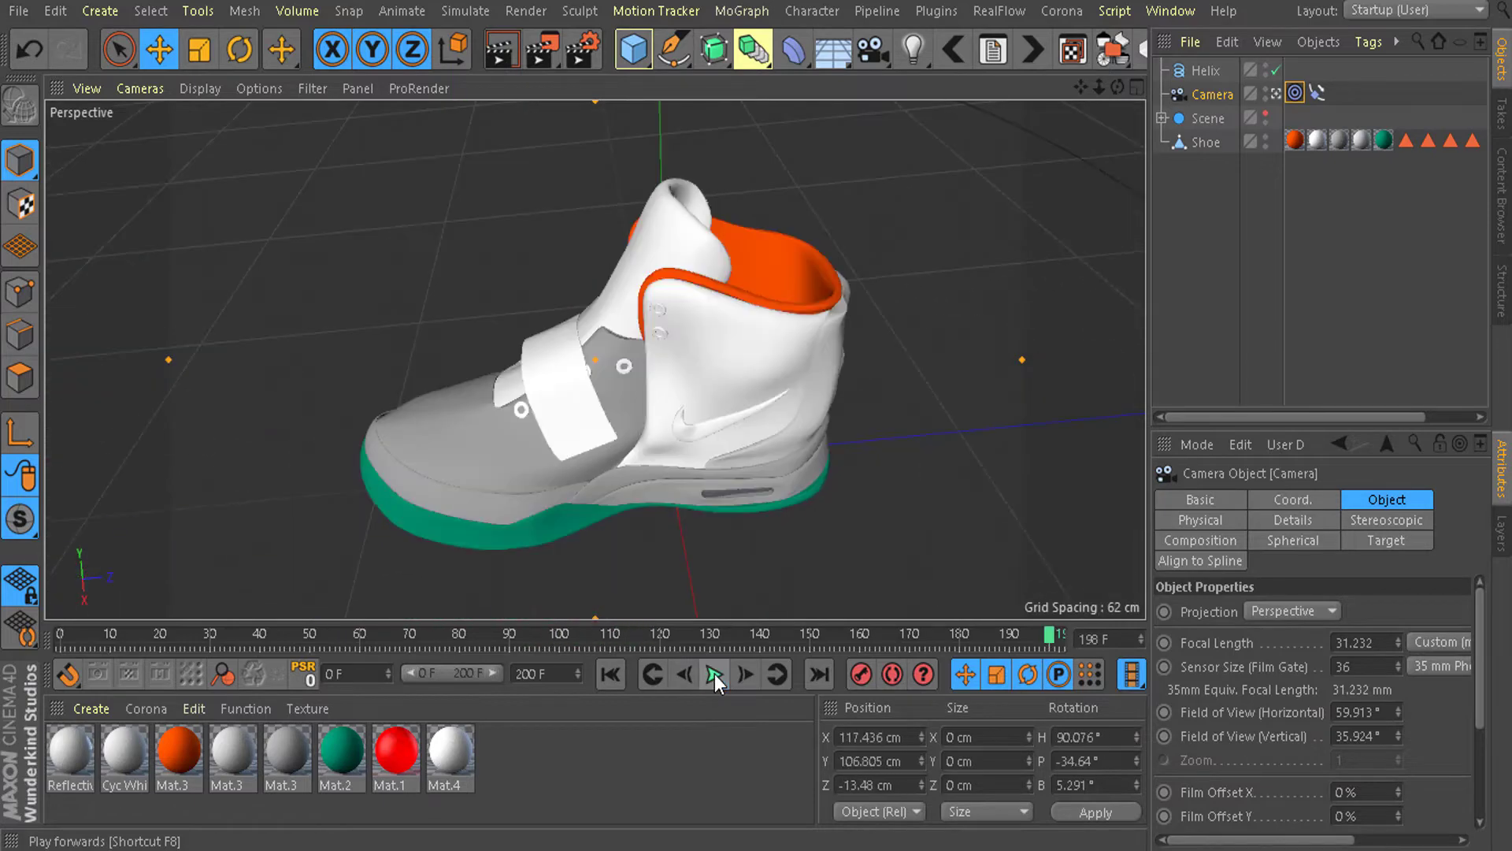
Make the Scene object visible, check the animation through the camera and leave the camera view
{"action": "left_click", "coordinate": [1264, 114]}
{"action": "left_click", "coordinate": [713, 675]}
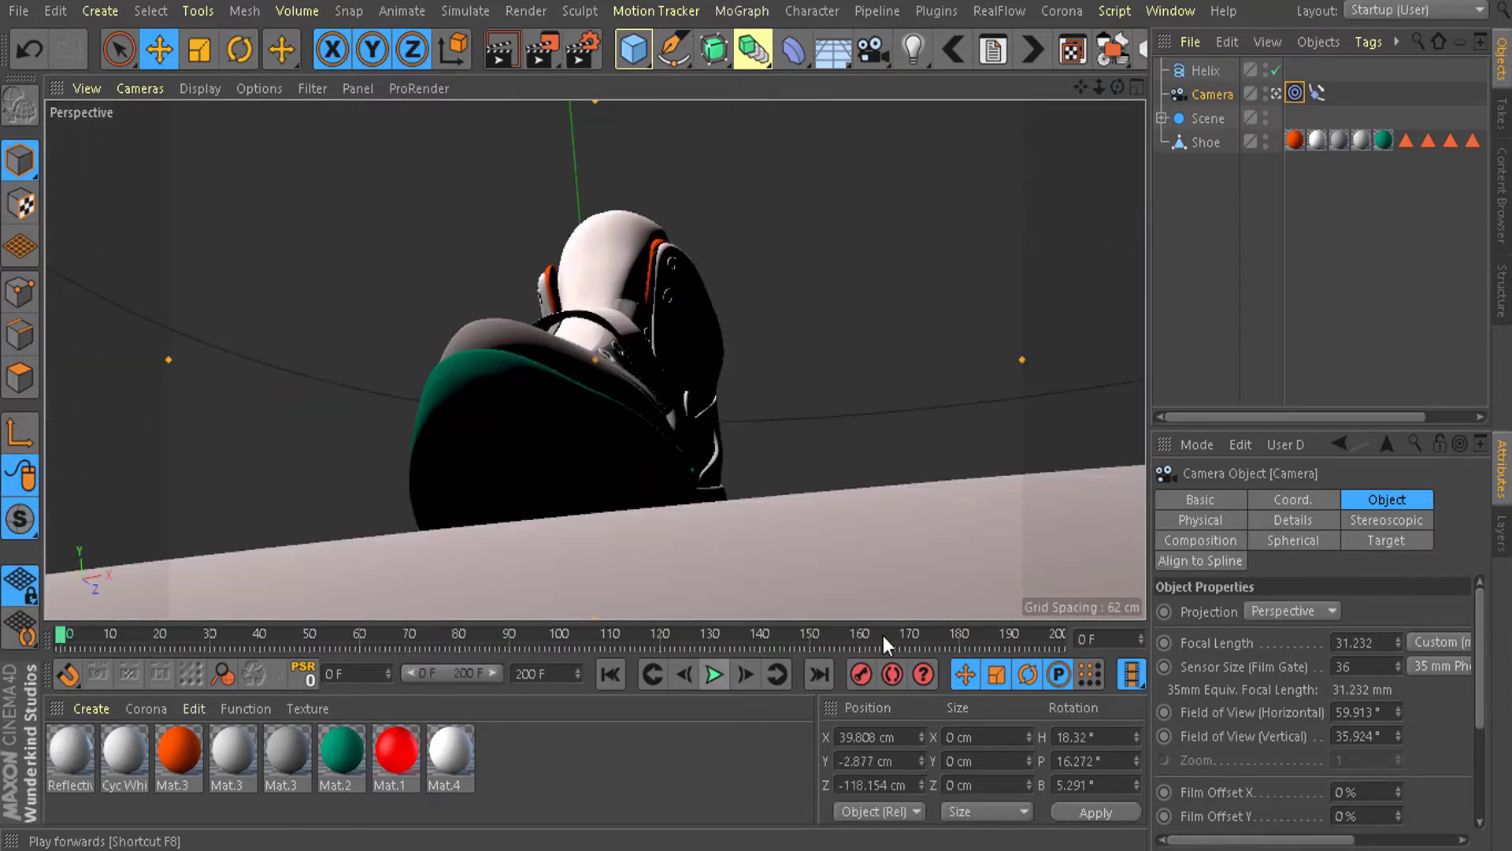
{"action": "left_click", "coordinate": [1274, 93]}
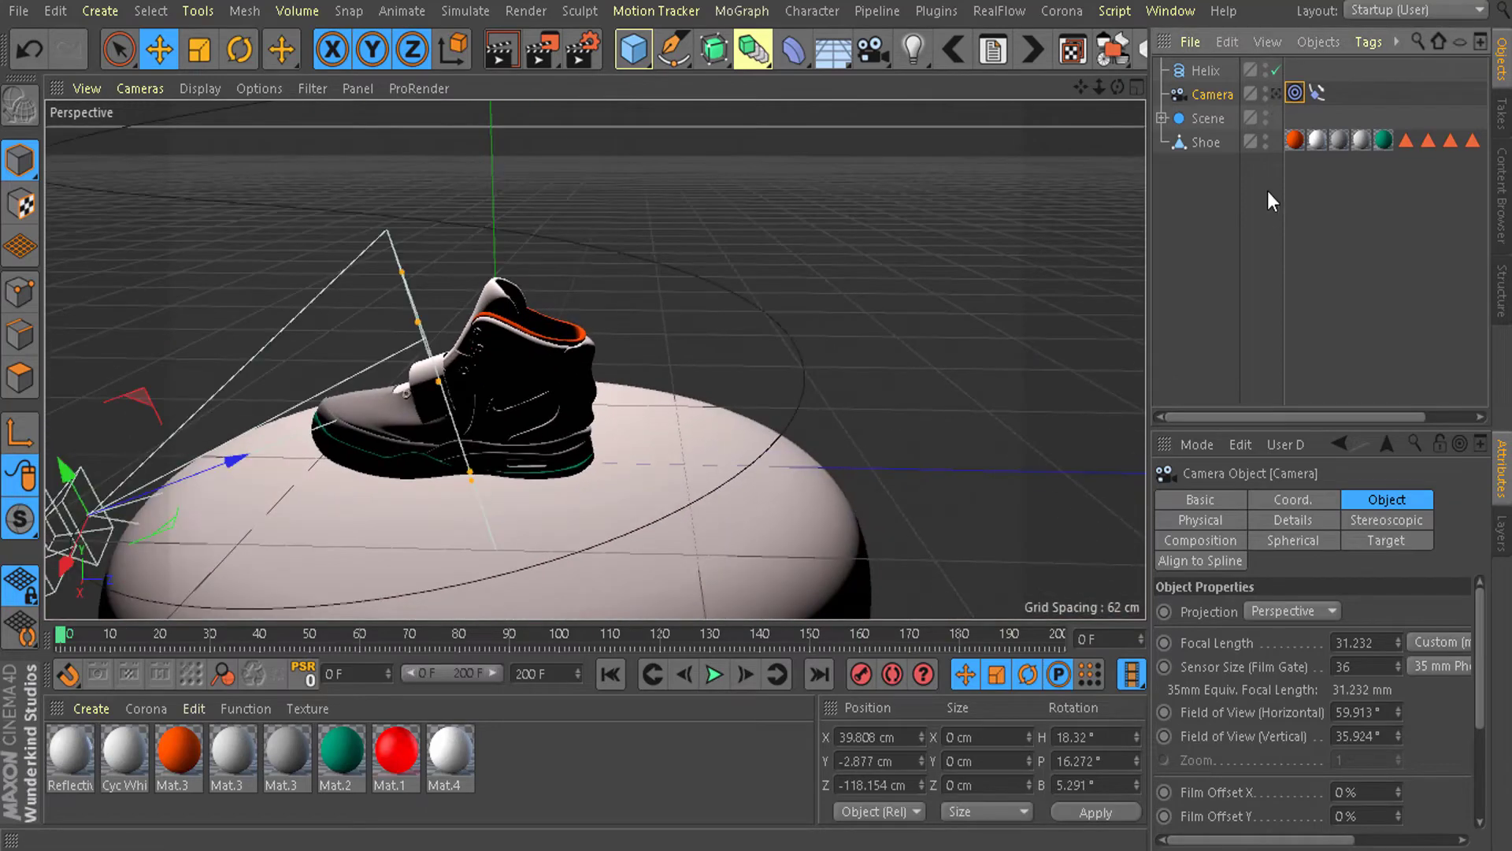
Draw a wavy Bezier spline with the Pen tool, starting well behind the shoe's heel and curving over towards the shoe
{"action": "left_click", "coordinate": [671, 63]}
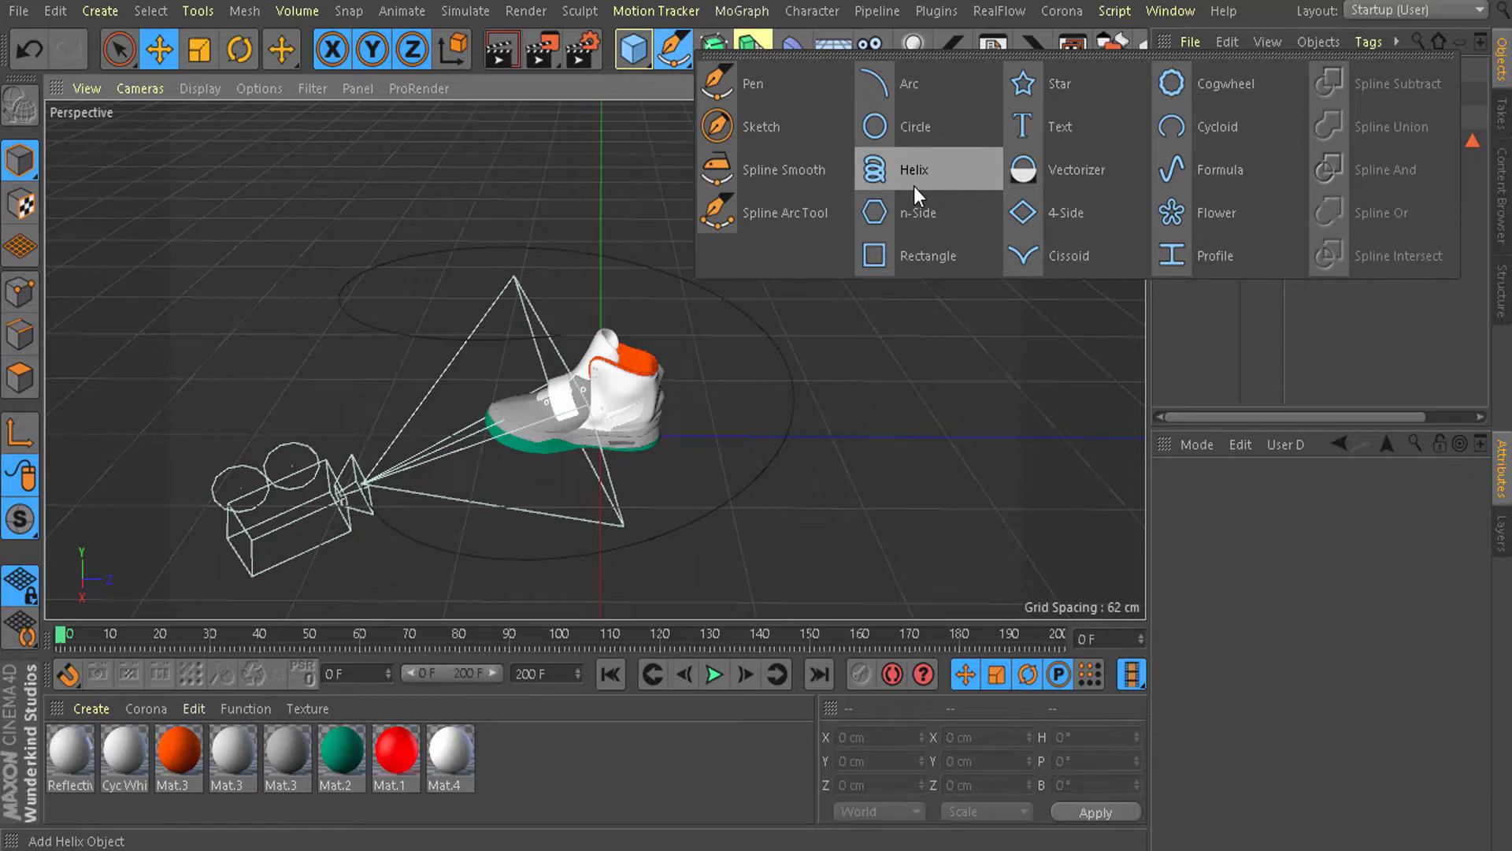
{"action": "left_click", "coordinate": [787, 78]}
{"action": "scroll", "coordinate": [849, 347], "scroll_direction": "down", "scroll_amount": 5}
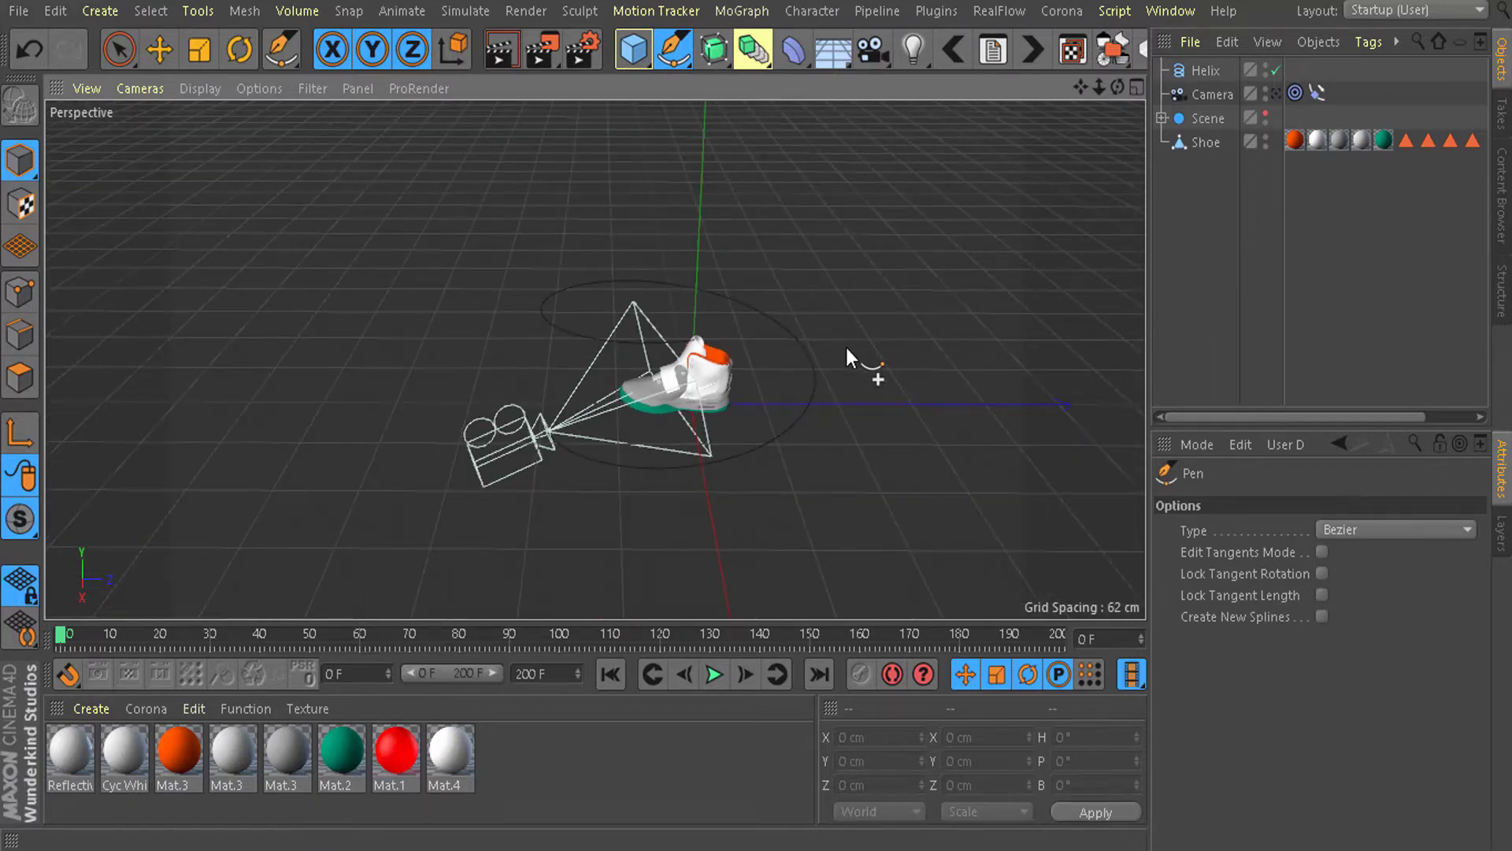
{"action": "middle_click_drag", "start_coordinate": [857, 345], "coordinate": [754, 356], "text": "alt"}
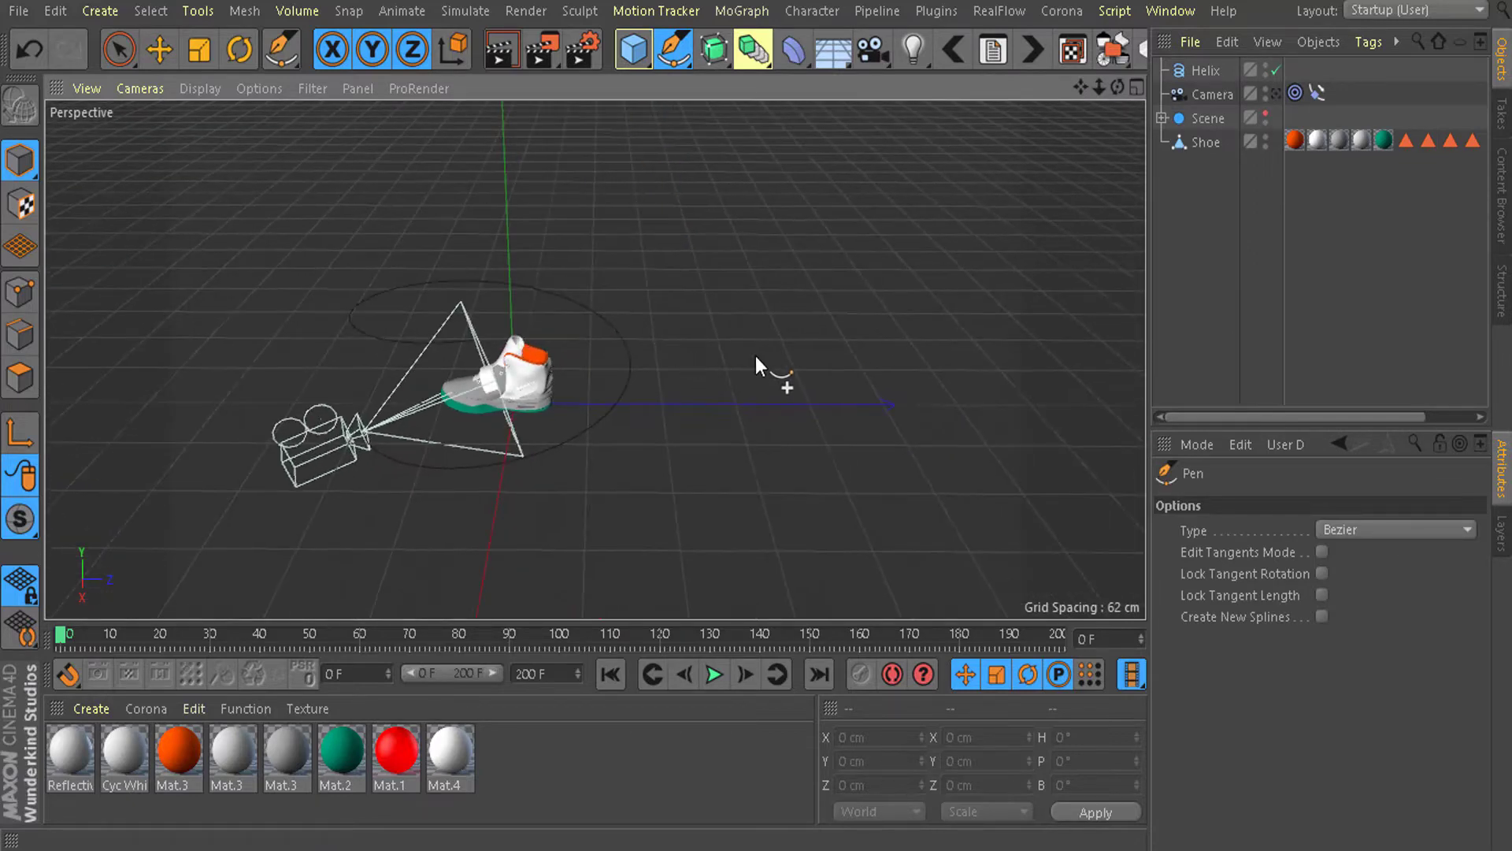
{"action": "left_click", "coordinate": [972, 400]}
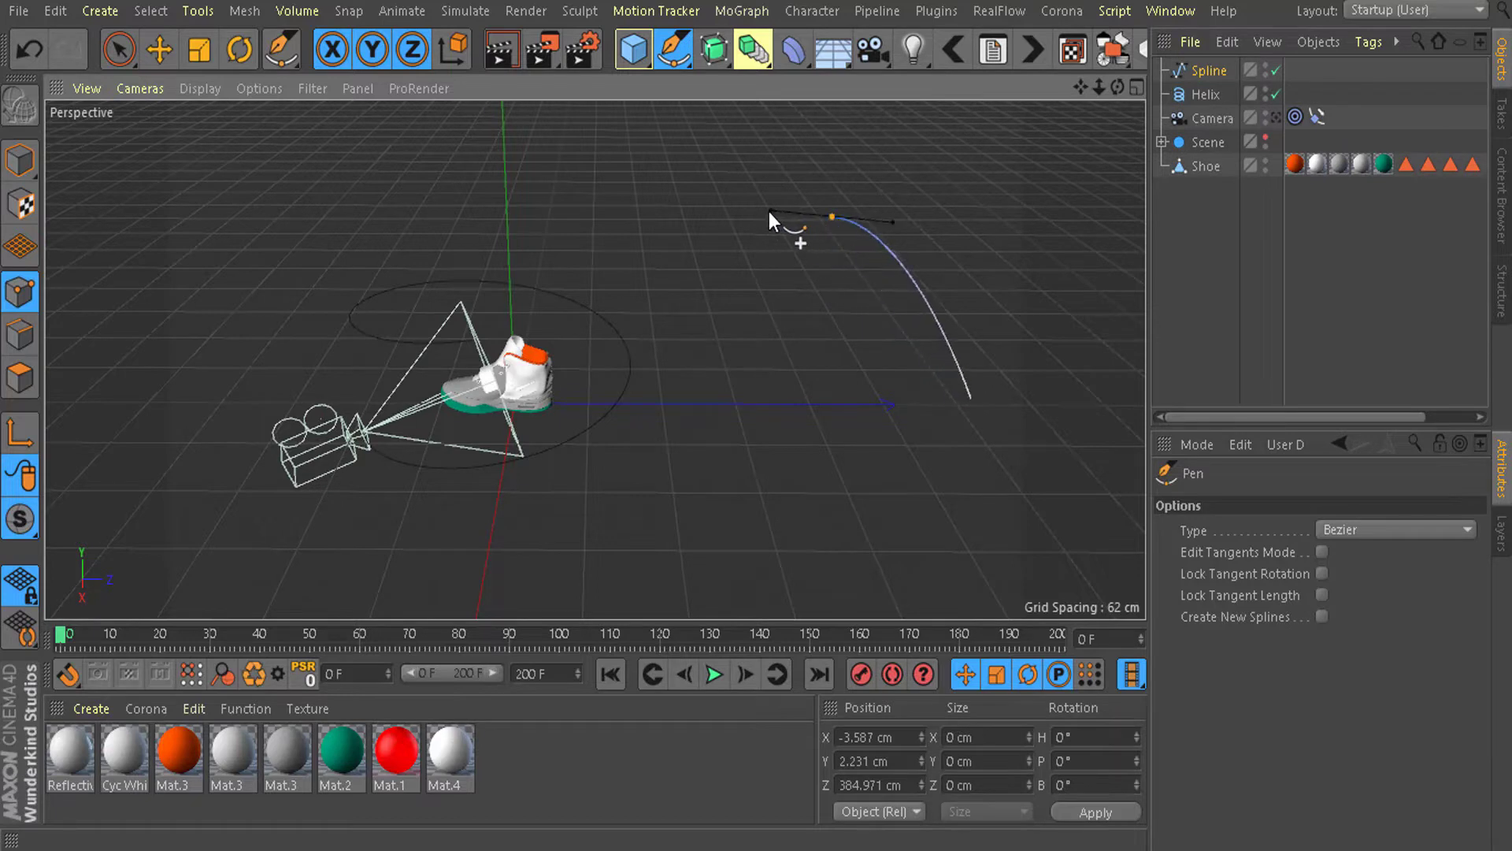
{"action": "left_click_drag", "start_coordinate": [745, 219], "coordinate": [739, 222]}
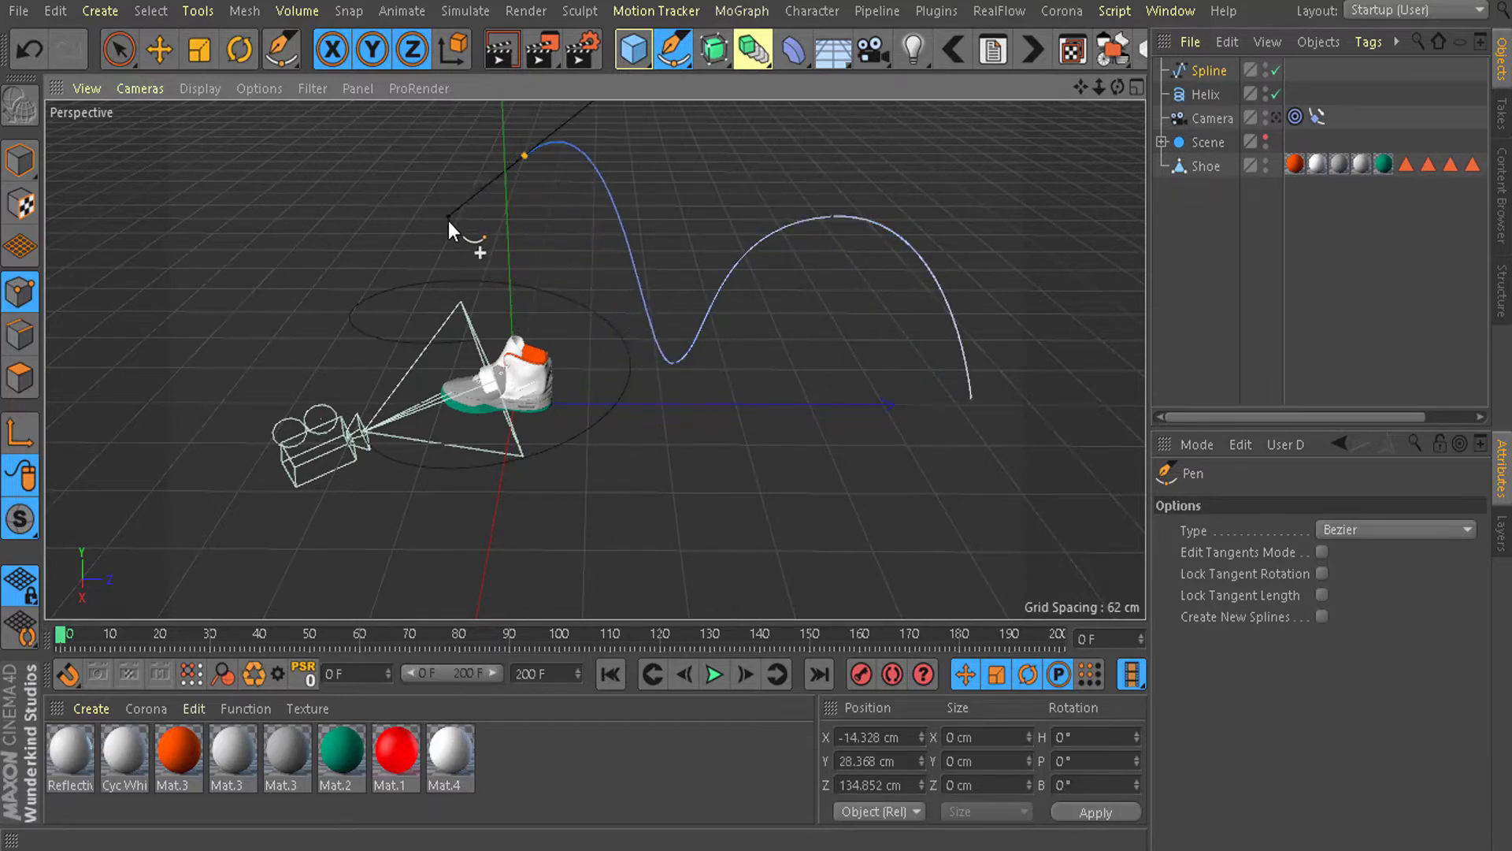
{"action": "left_click_drag", "start_coordinate": [432, 227], "coordinate": [395, 191]}
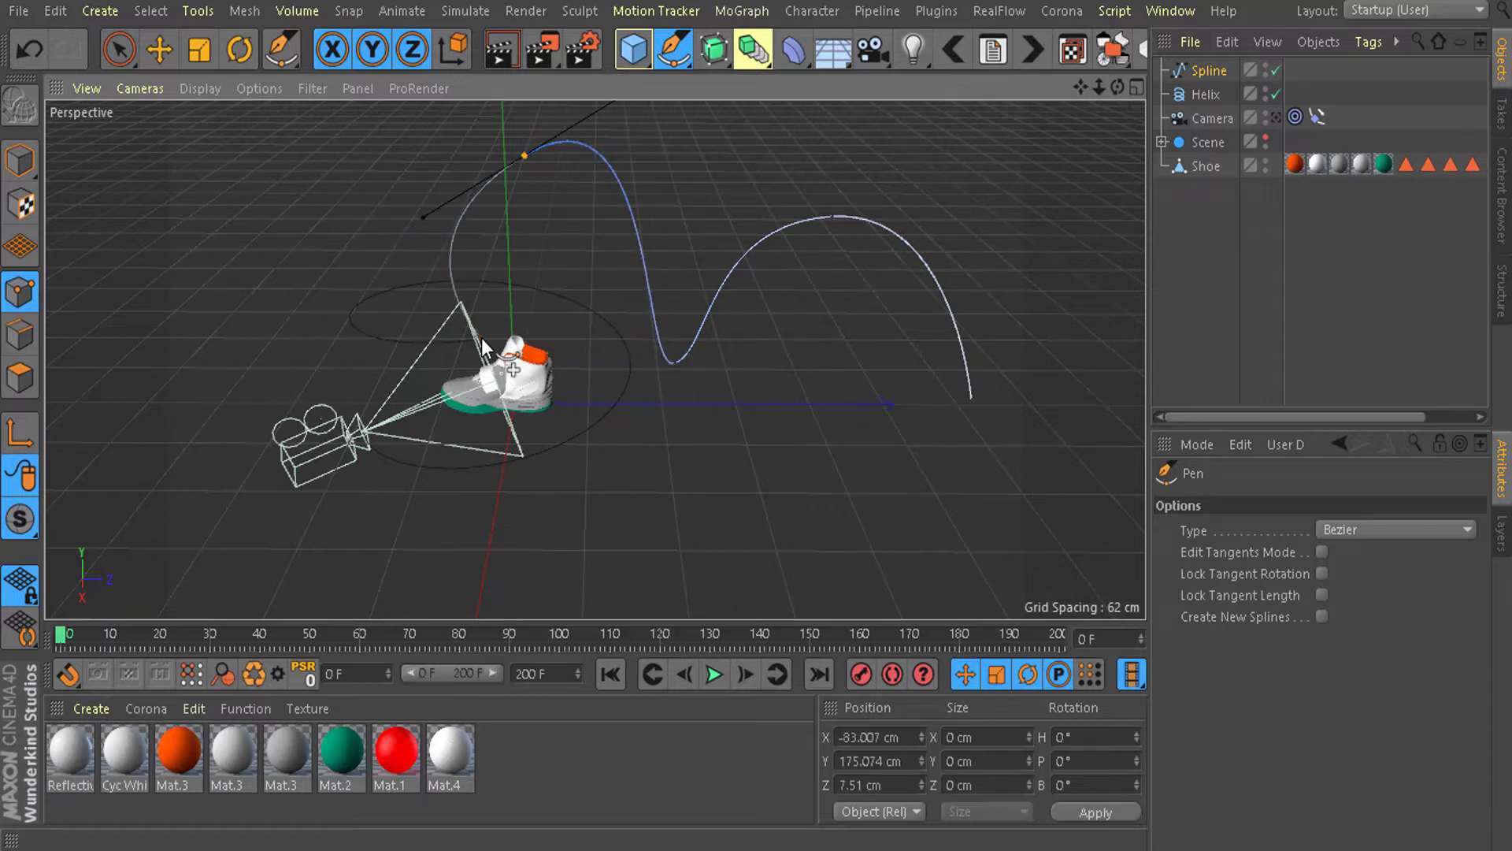
{"action": "left_click_drag", "start_coordinate": [478, 317], "coordinate": [487, 325]}
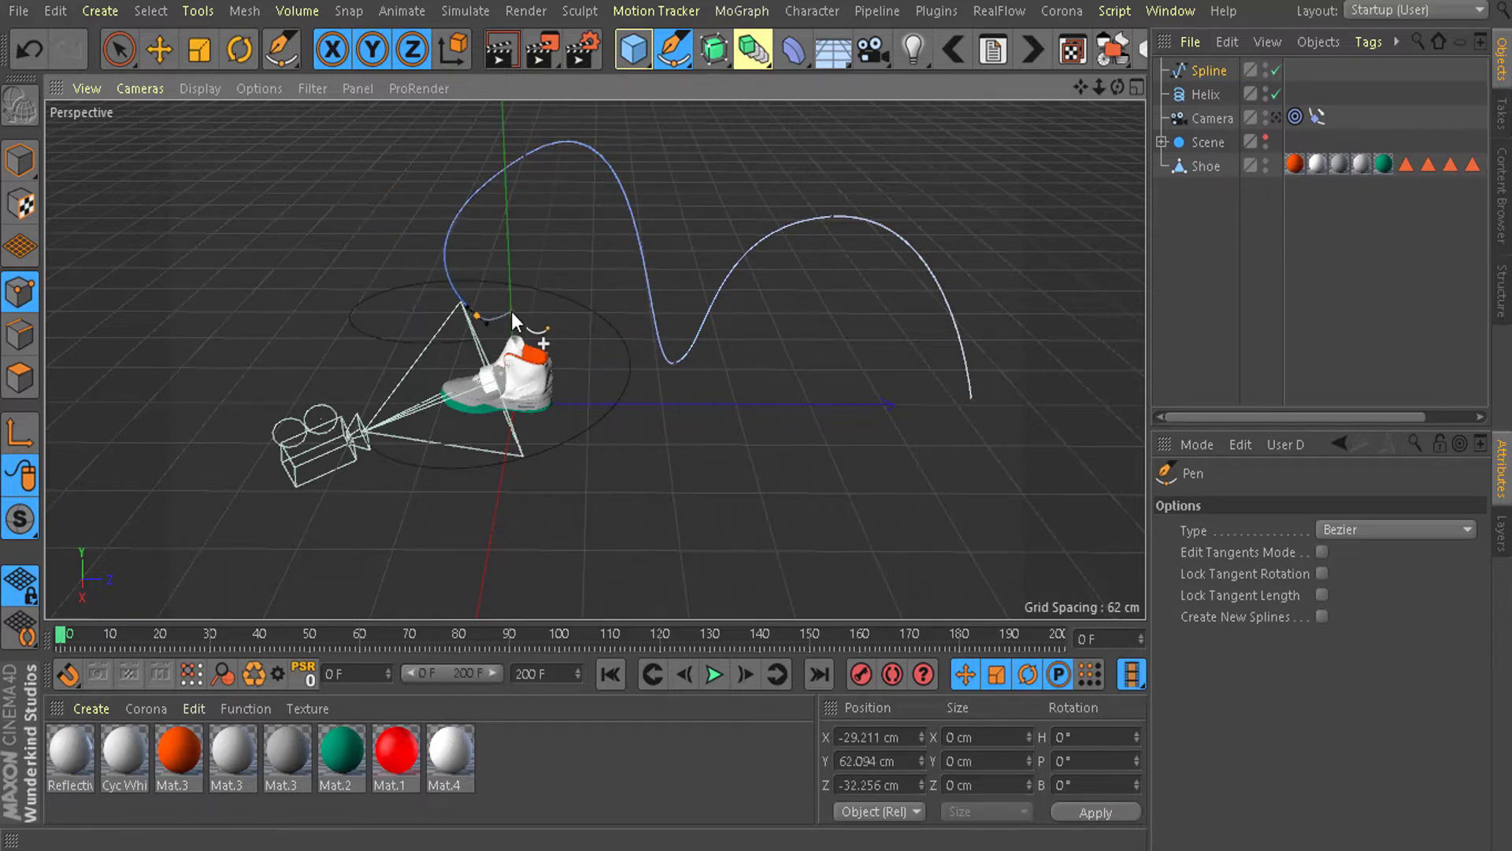
Undo the last spline points, redraw the end to arch over the shoe and descend beyond its toe, and finish with the Move tool
{"action": "key", "text": "ctrl+z"}
{"action": "key", "text": "ctrl+z"}
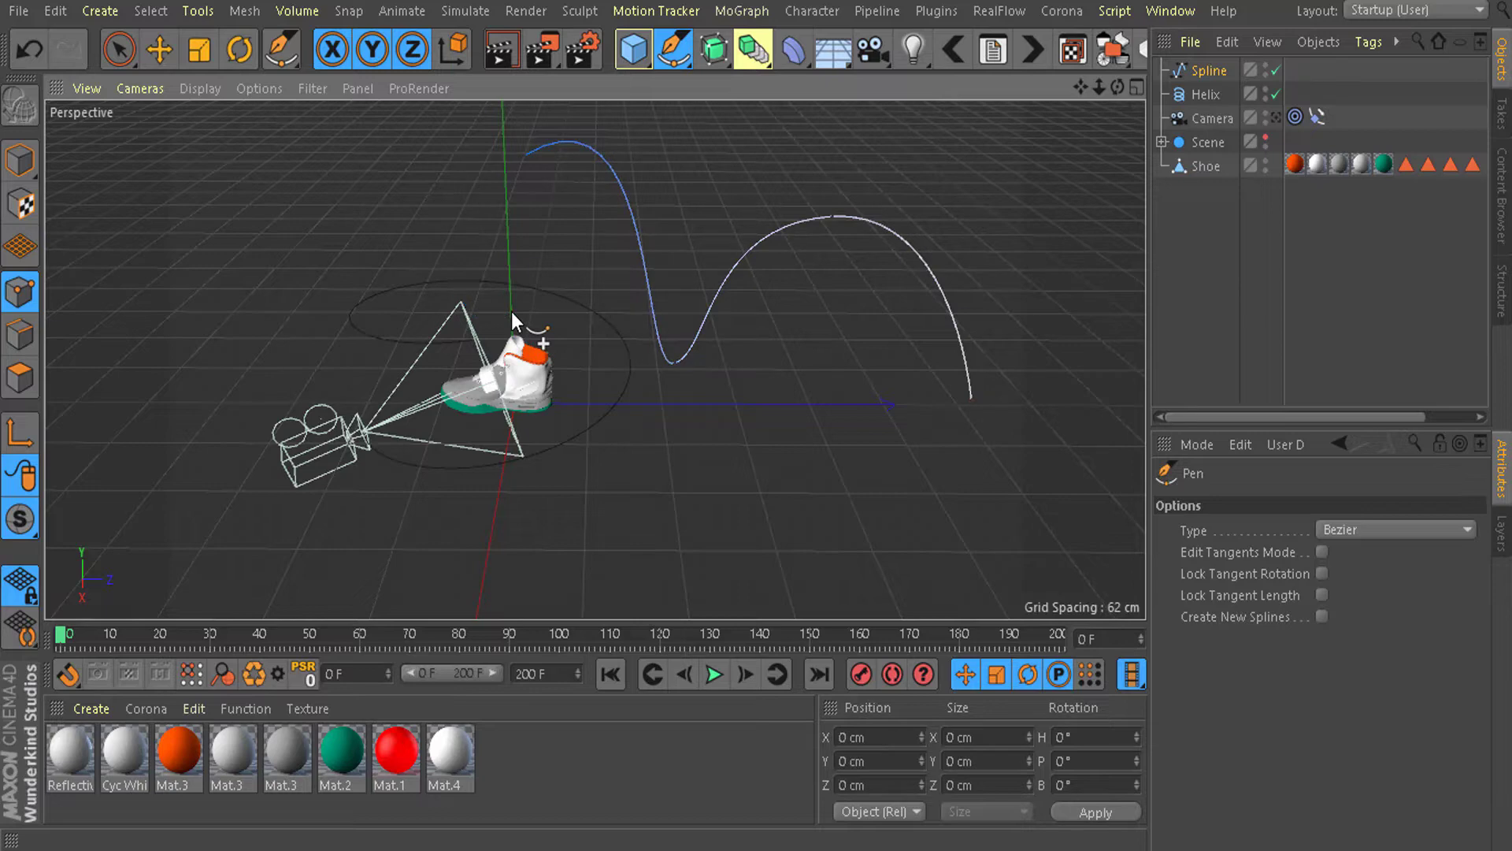
{"action": "key", "text": "e"}
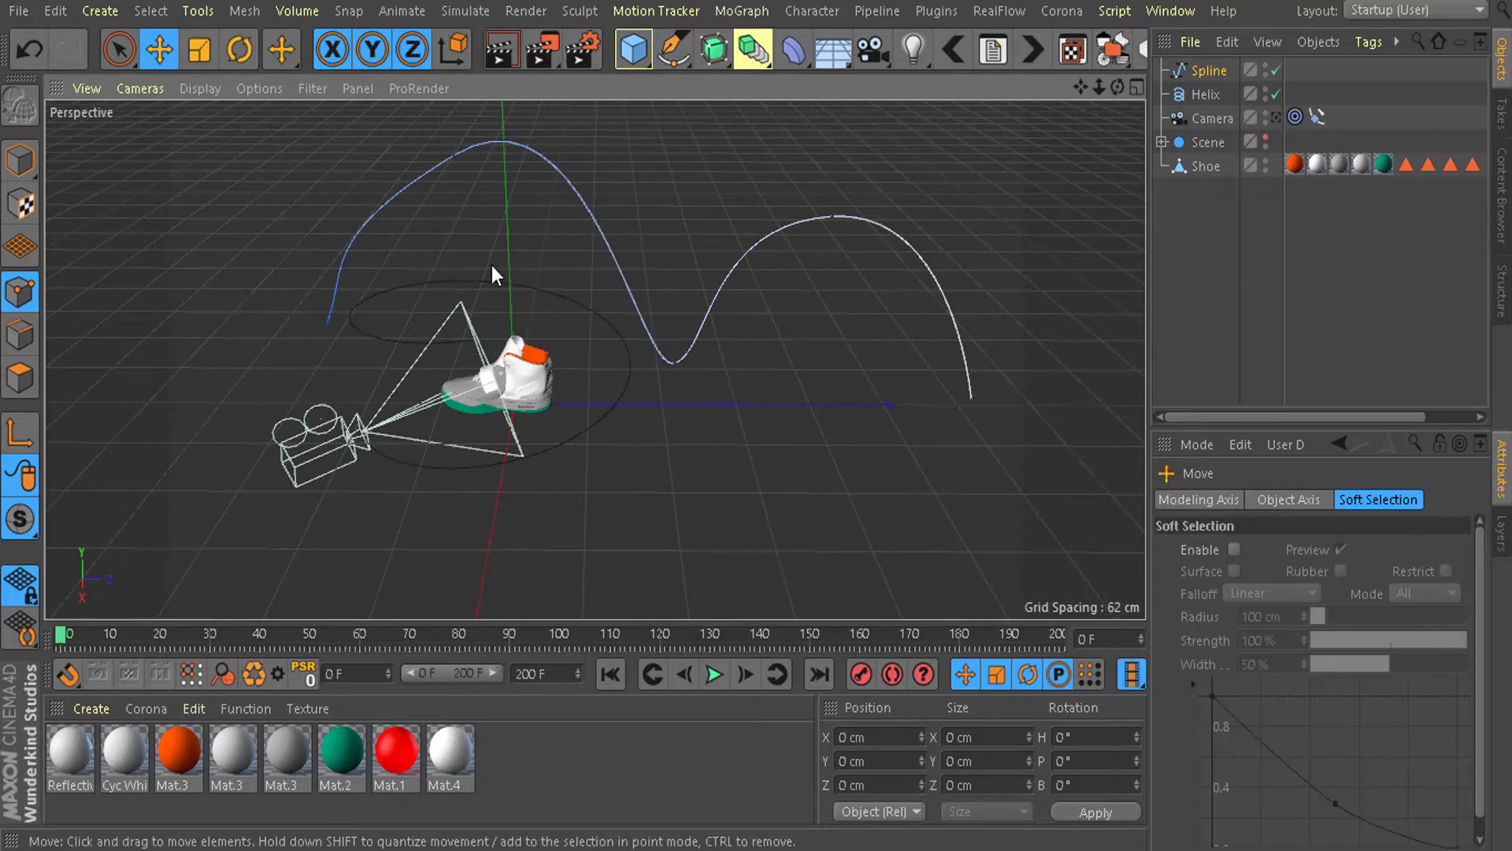
{"action": "left_click_drag", "start_coordinate": [506, 276], "coordinate": [654, 339], "text": "alt"}
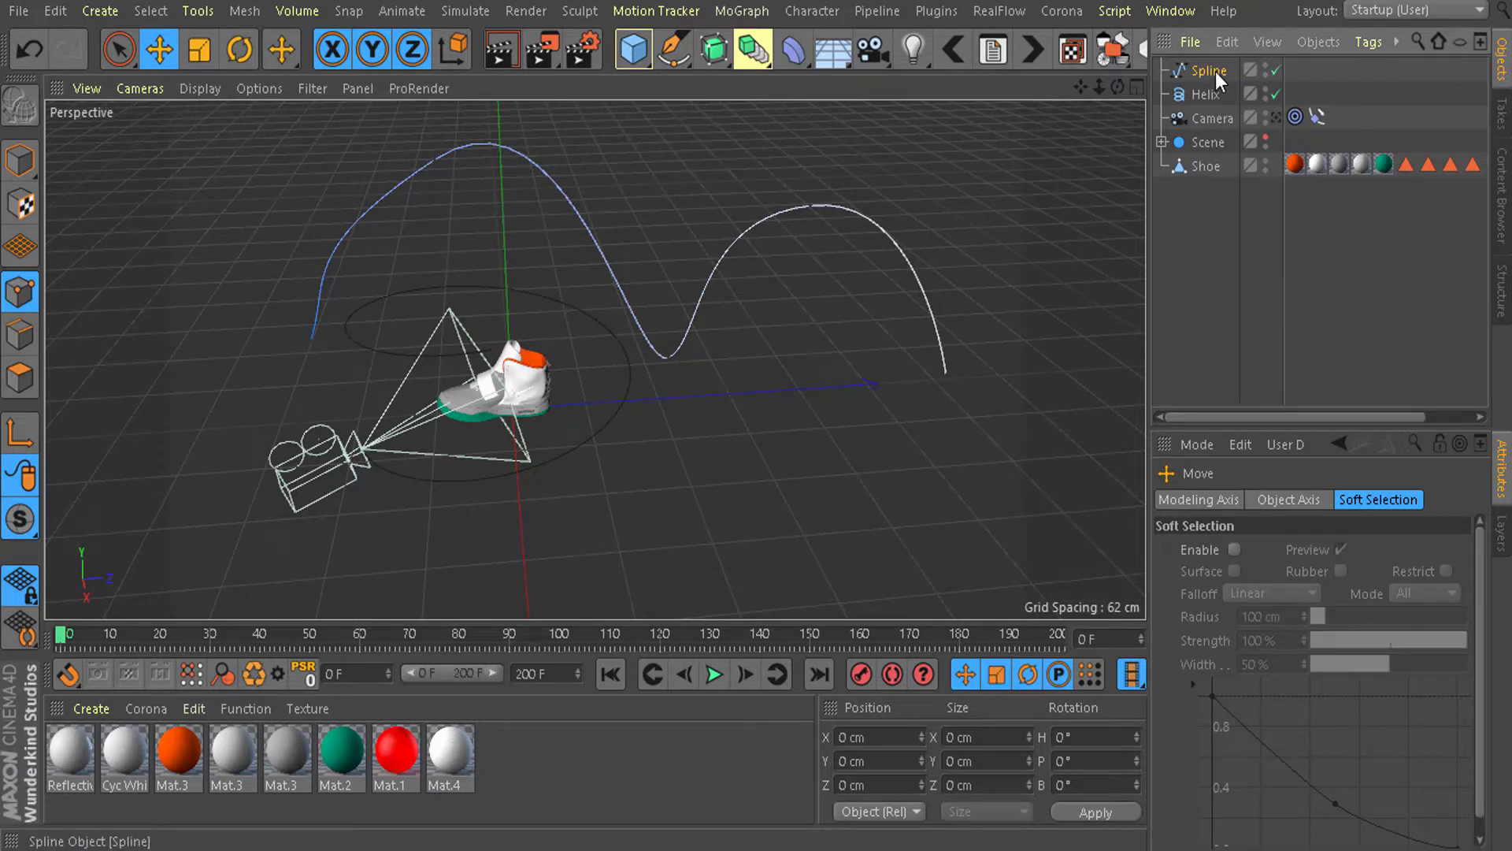
Set the hand-drawn Spline as the camera's Align to Spline path and play the animation in perspective and through the camera
{"action": "left_click", "coordinate": [1318, 116]}
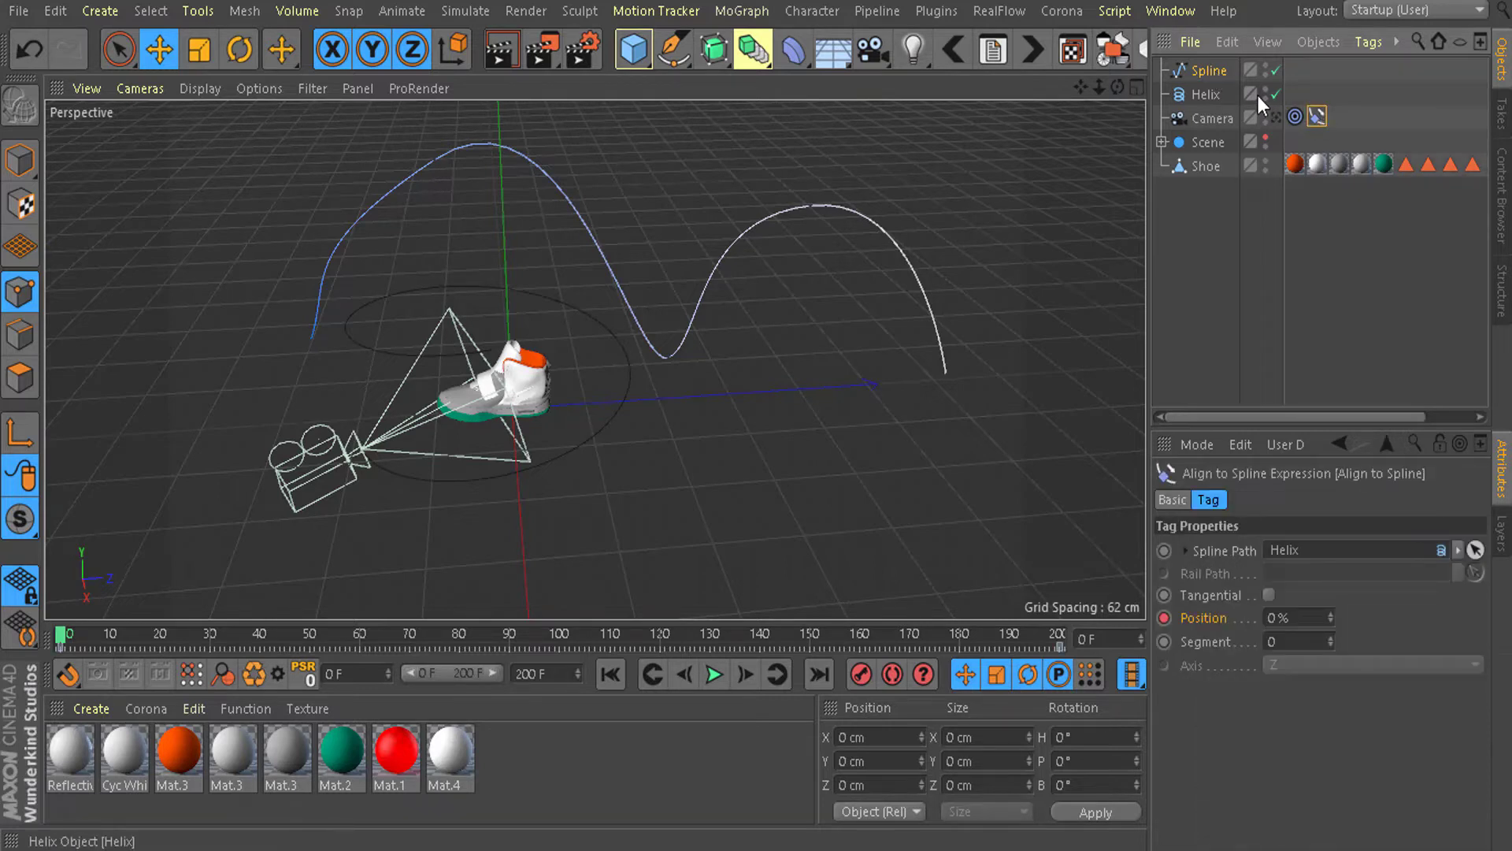
{"action": "left_click_drag", "start_coordinate": [1208, 69], "coordinate": [1332, 330]}
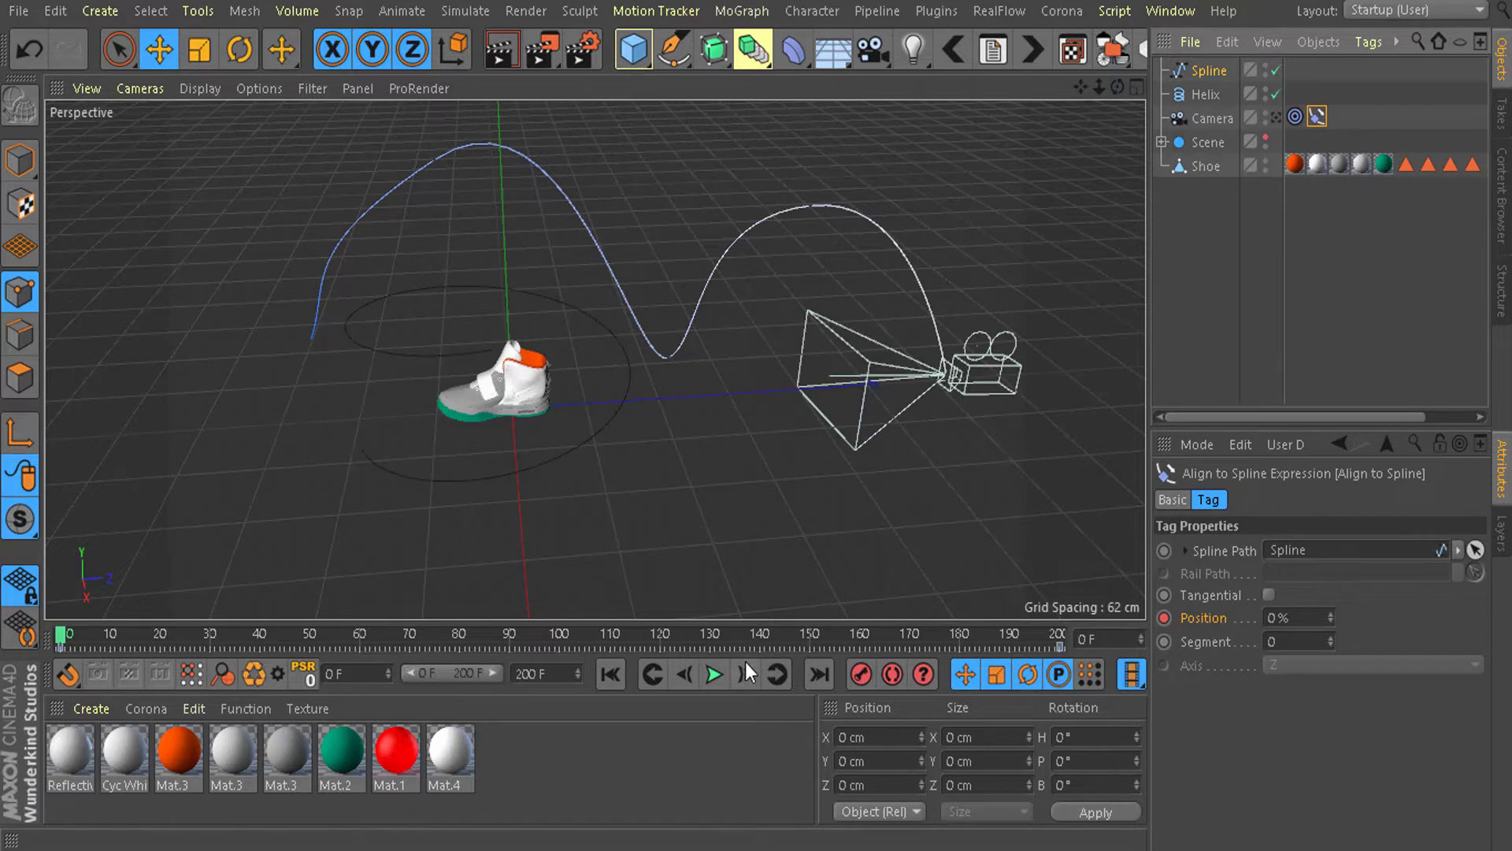
{"action": "left_click", "coordinate": [706, 679]}
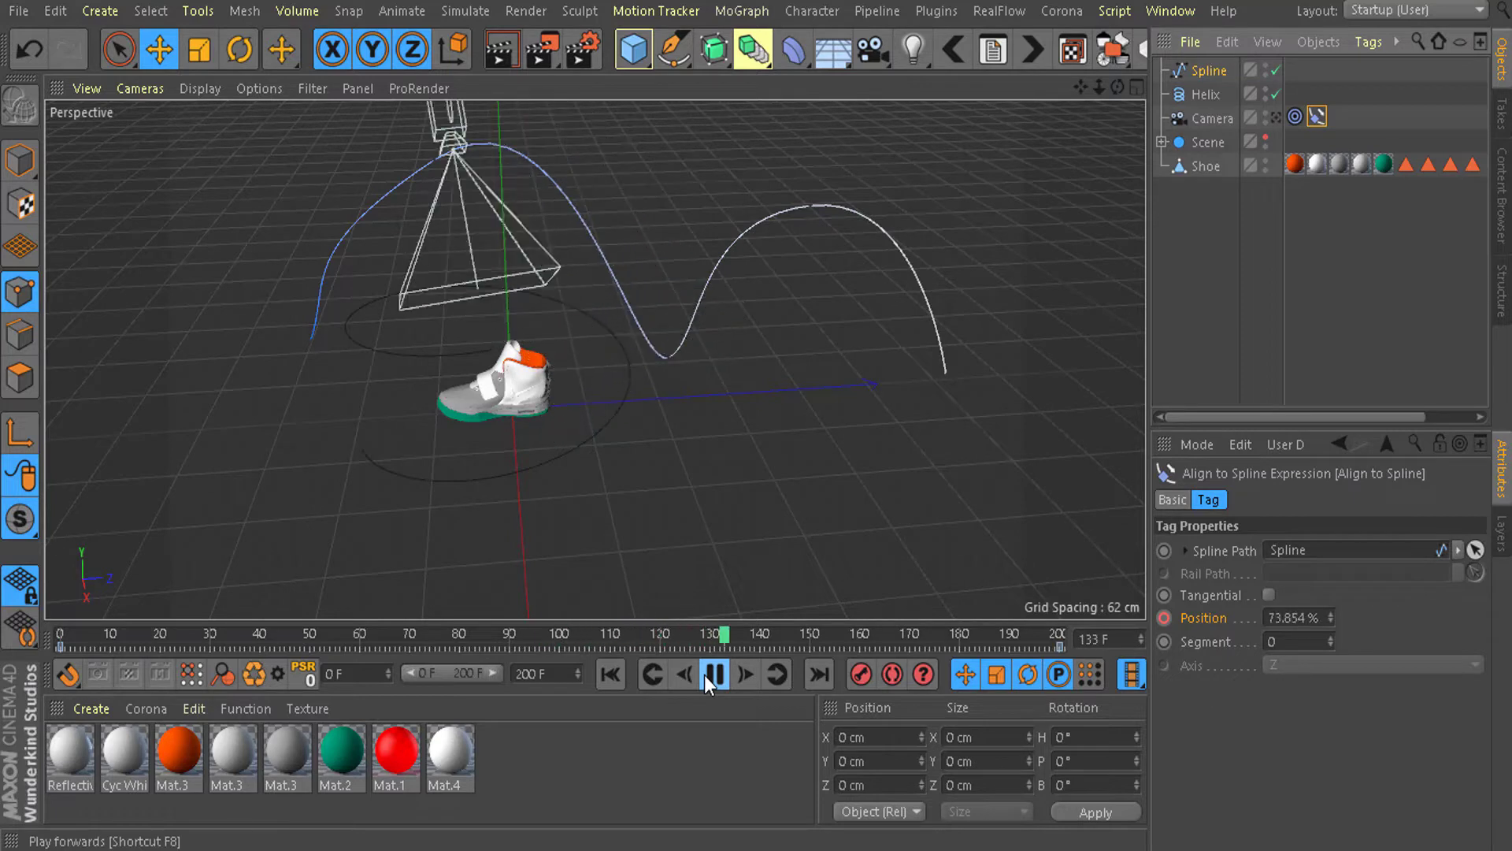
{"action": "left_click", "coordinate": [708, 676]}
{"action": "left_click", "coordinate": [712, 675]}
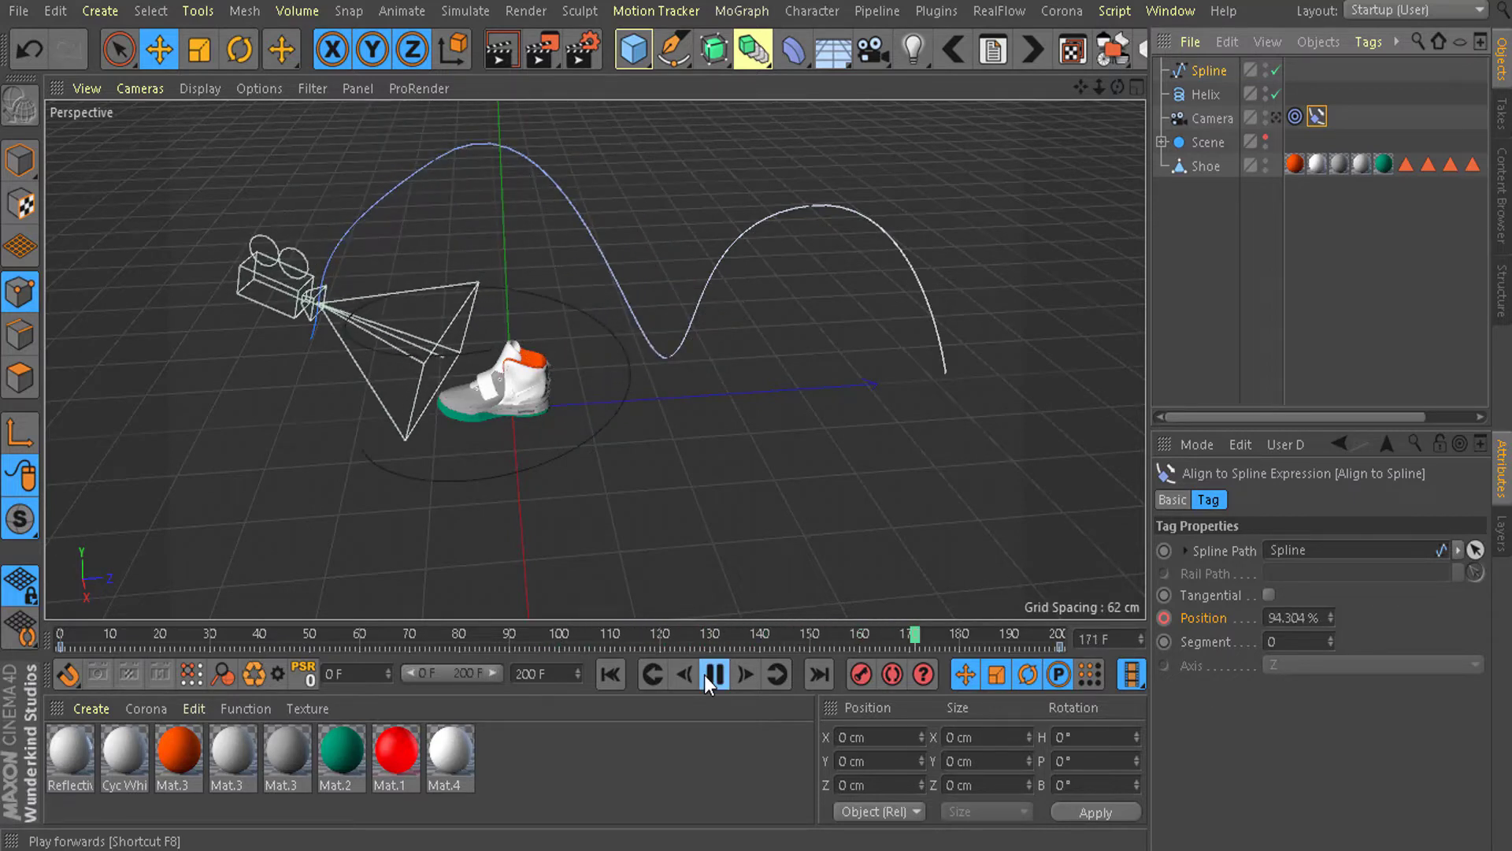
{"action": "left_click", "coordinate": [711, 675]}
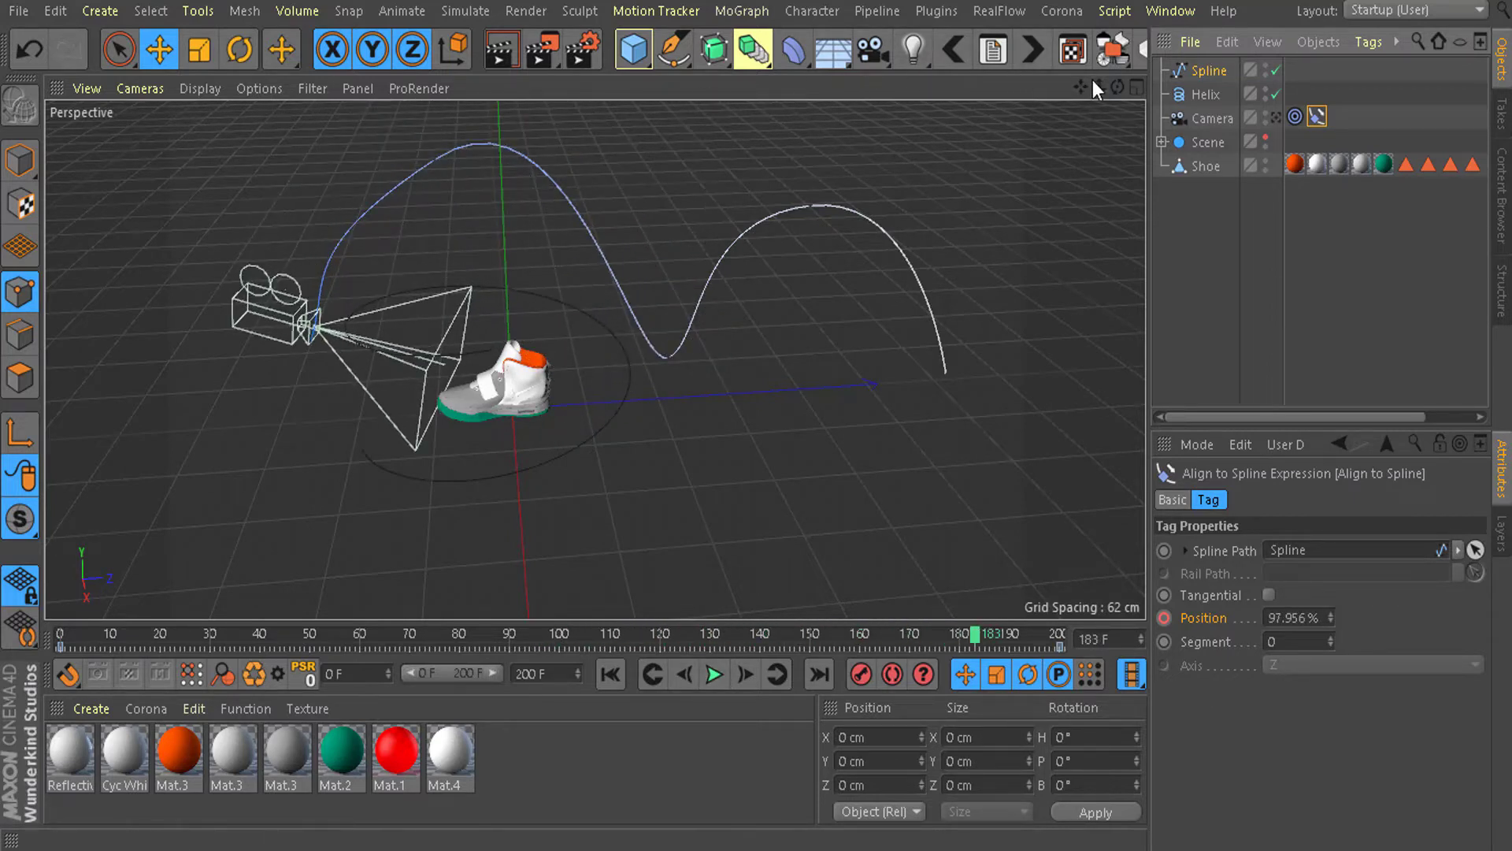
{"action": "left_click", "coordinate": [1275, 116]}
{"action": "left_click", "coordinate": [713, 675]}
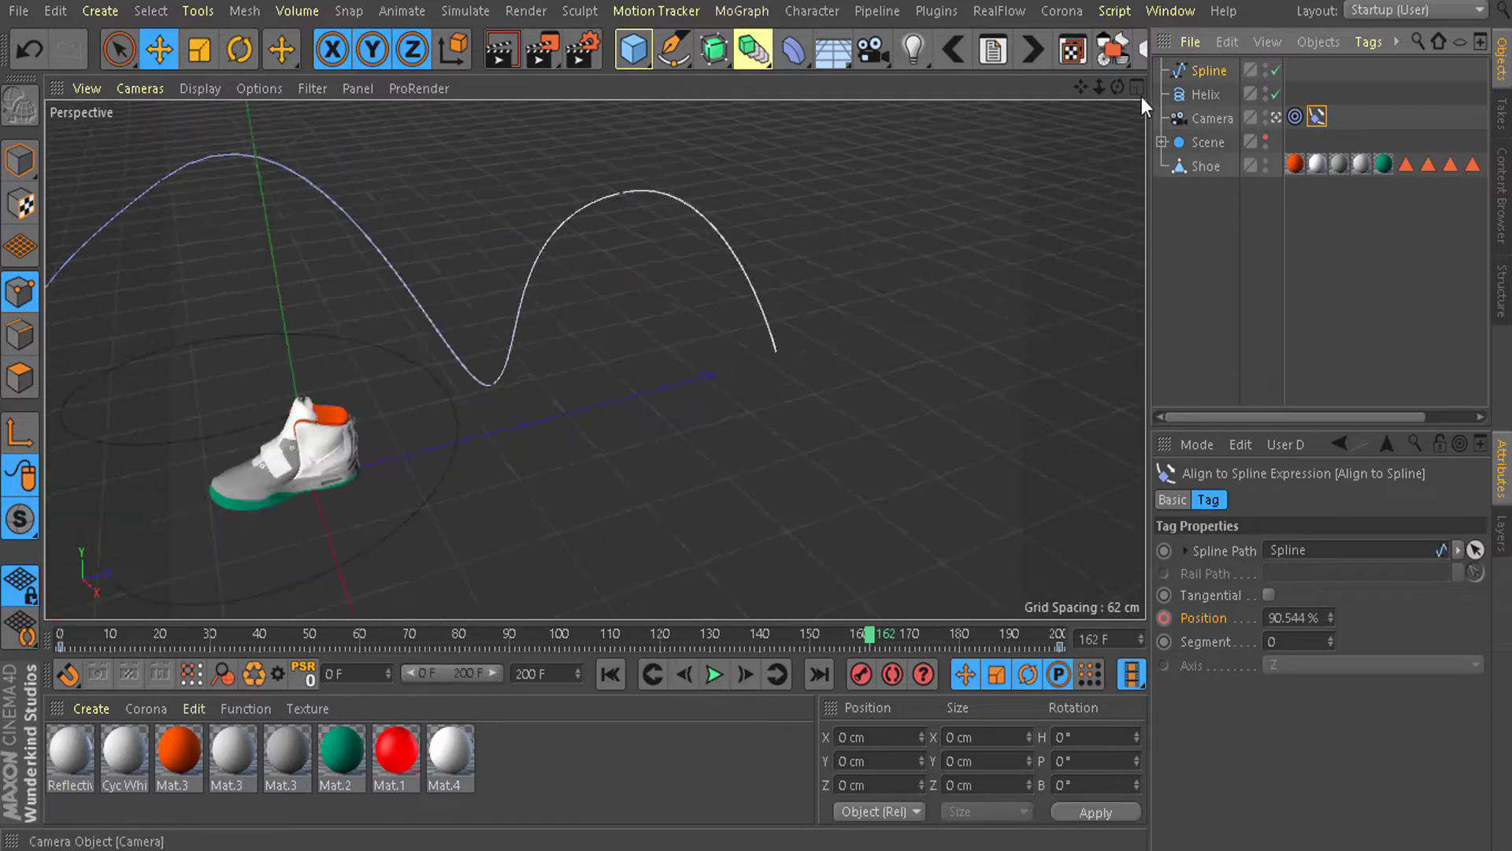
Add a Cissoid spline, set it as the camera's Align to Spline path, and play the animation through the camera
{"action": "left_click", "coordinate": [675, 50]}
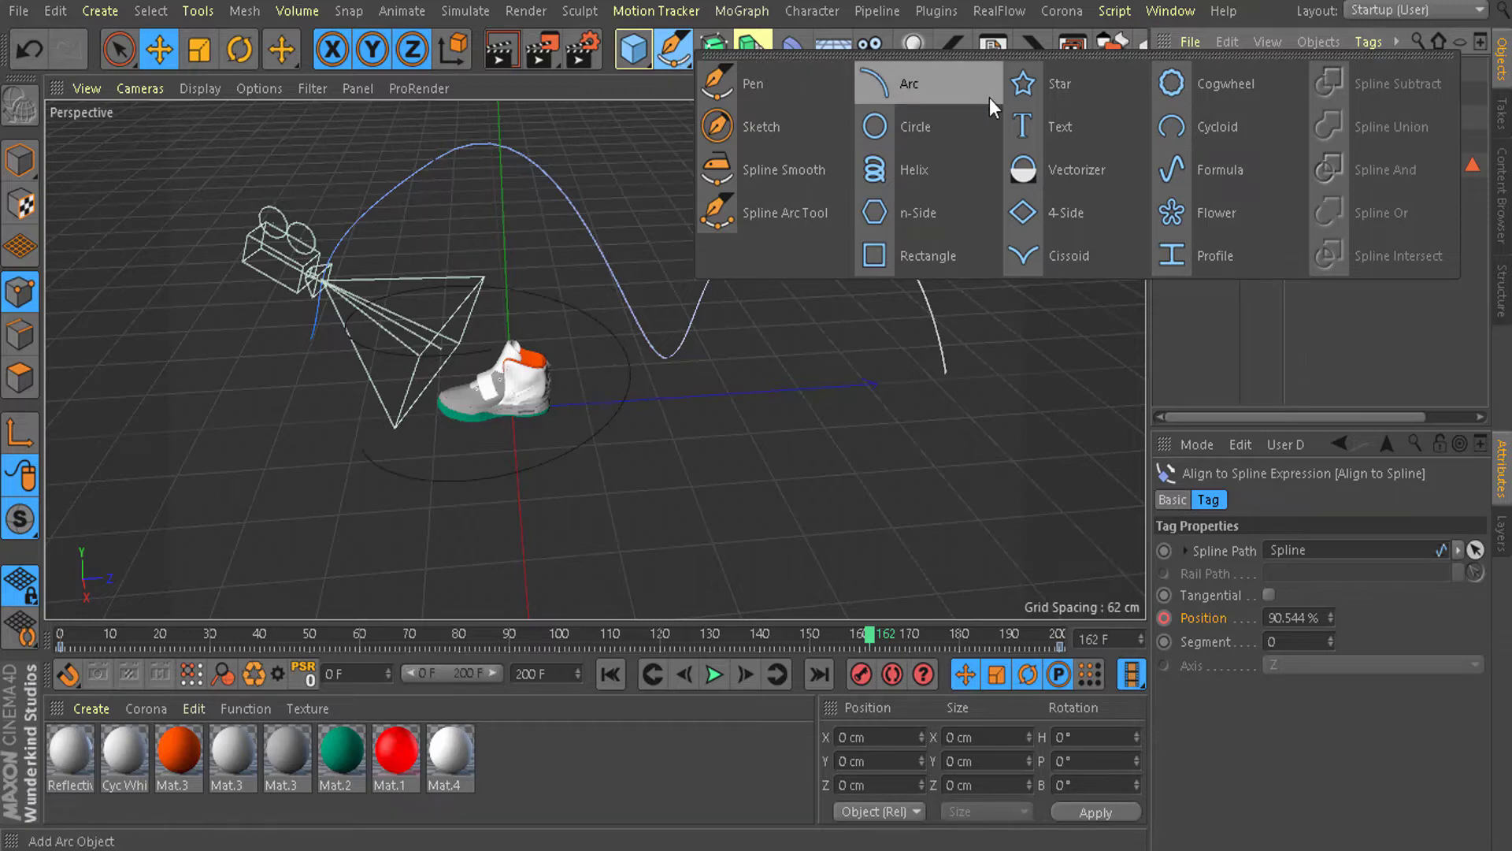
{"action": "left_click", "coordinate": [1048, 268]}
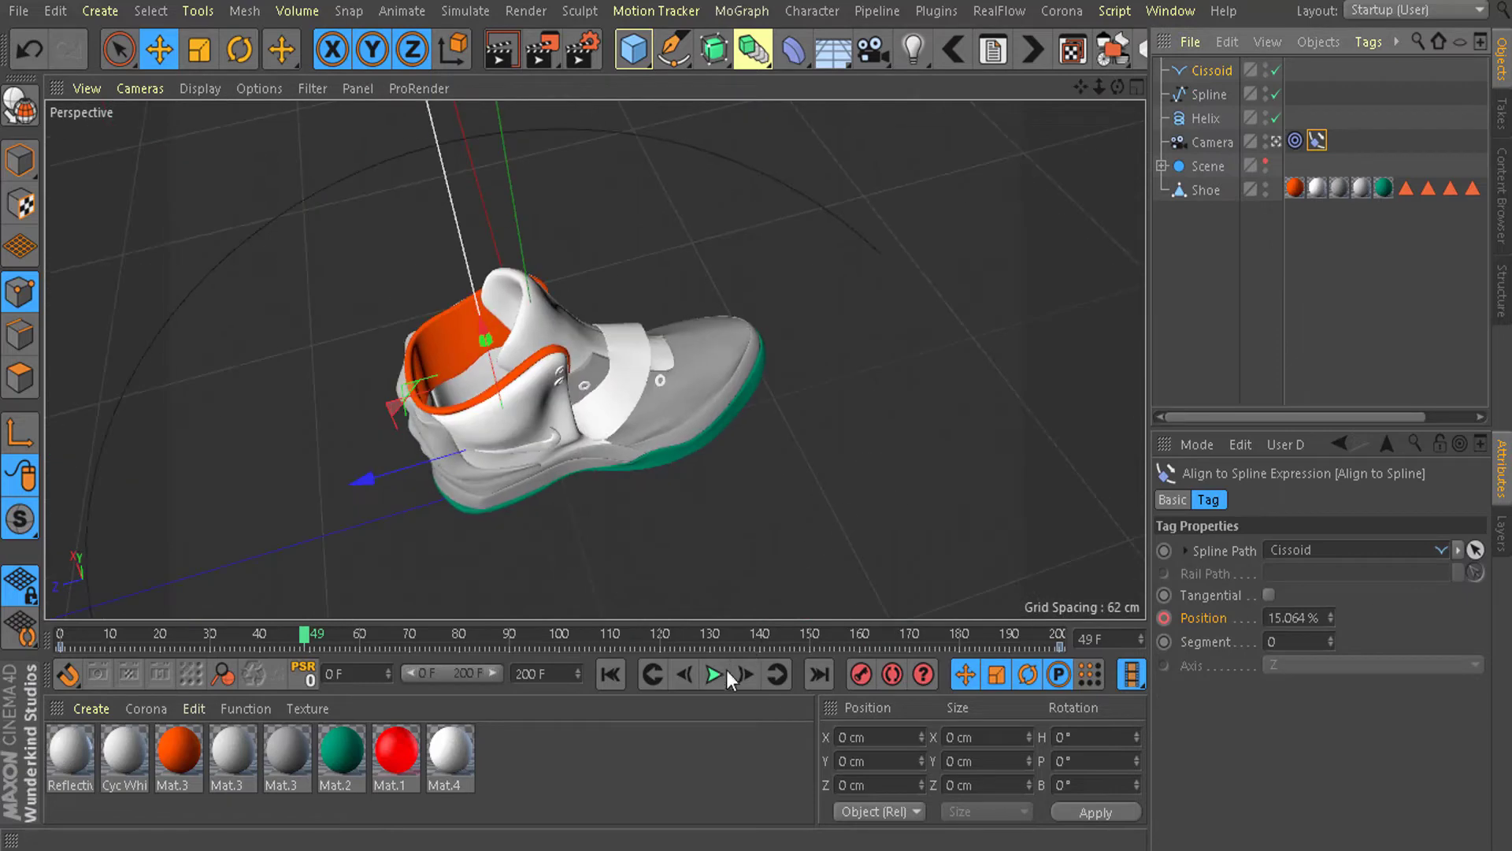
{"action": "left_click", "coordinate": [717, 675]}
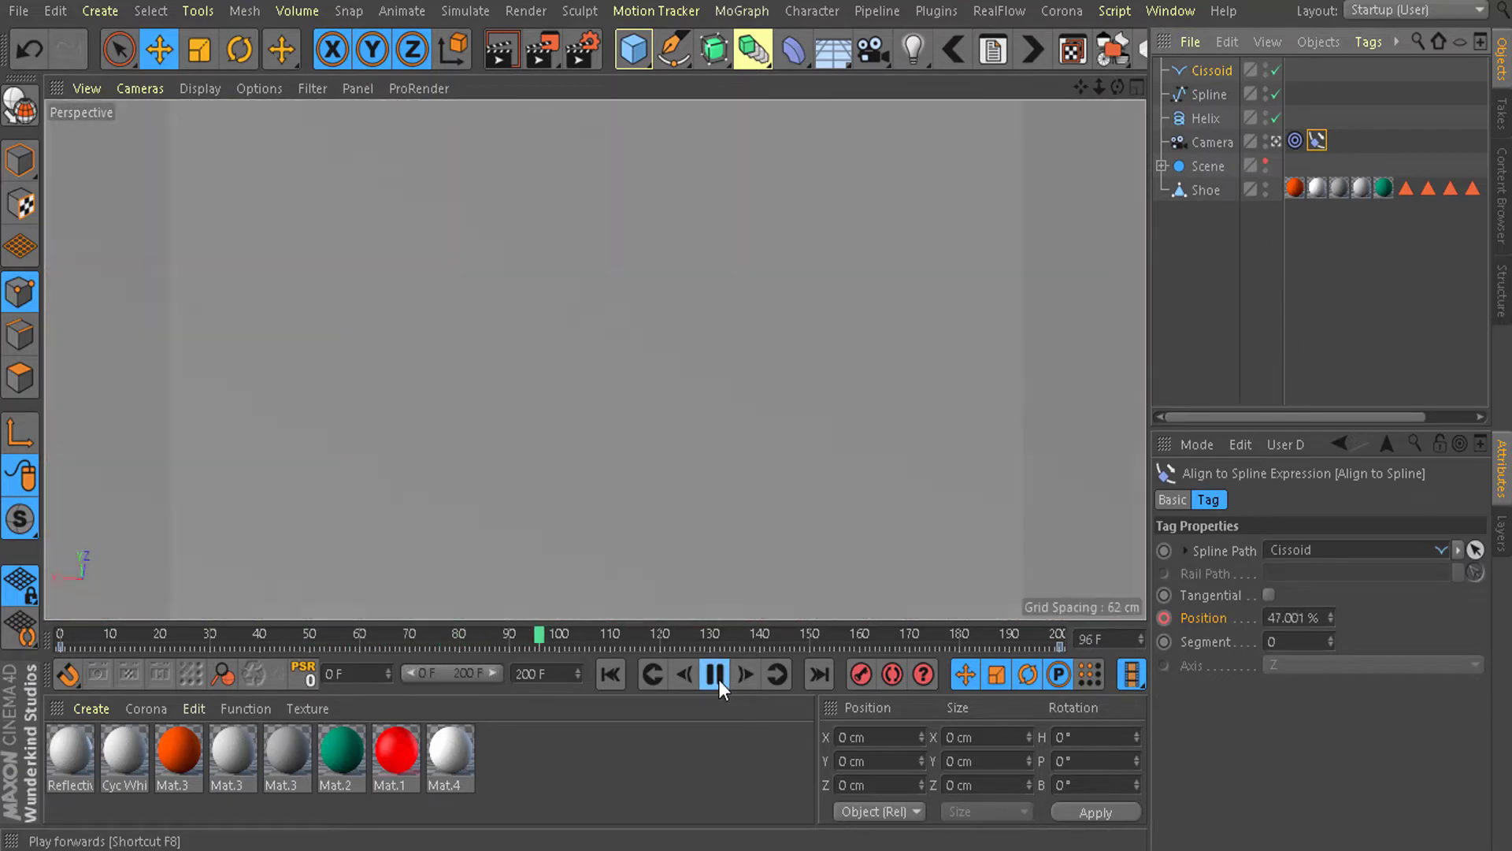